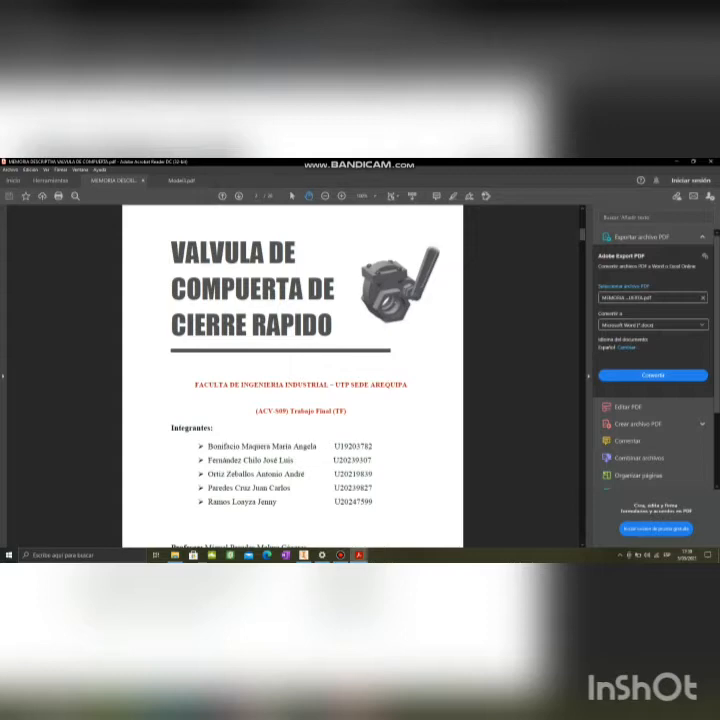
Look through the valve report's cover, index and opening pages as far as the keyword definitions
{"action": "scroll", "coordinate": [292, 375], "scroll_direction": "down", "scroll_amount": 10}
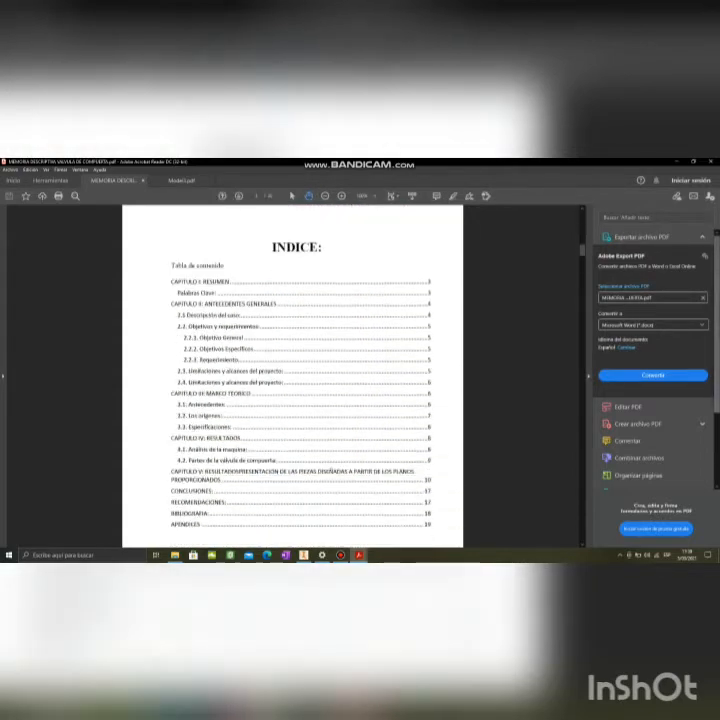
{"action": "scroll", "coordinate": [292, 375], "scroll_direction": "down", "scroll_amount": 3}
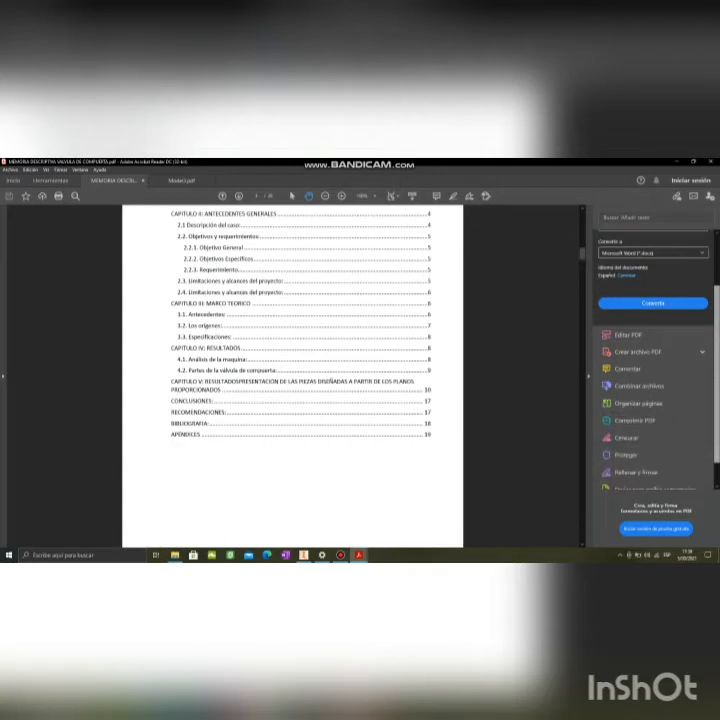
{"action": "scroll", "coordinate": [292, 375], "scroll_direction": "down", "scroll_amount": 10}
{"action": "scroll", "coordinate": [292, 375], "scroll_direction": "down", "scroll_amount": 1}
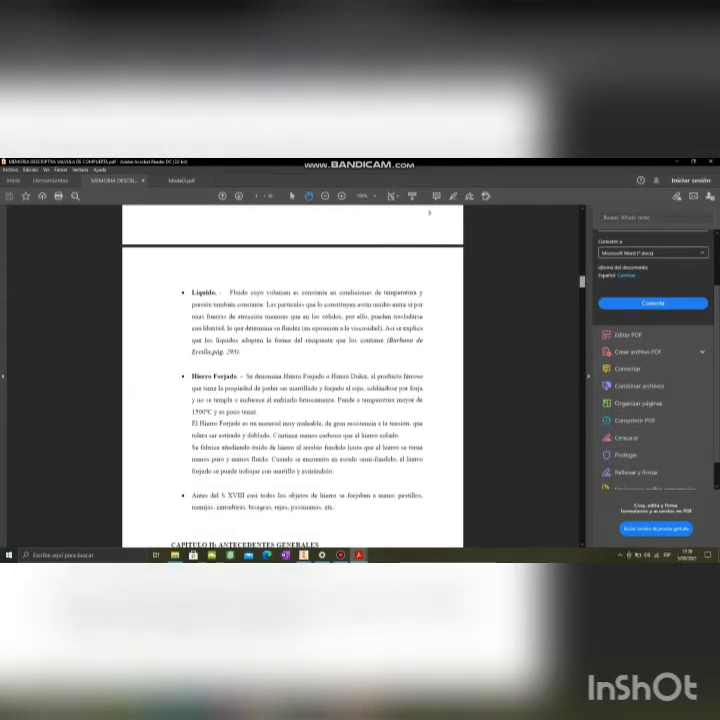
{"action": "scroll", "coordinate": [292, 375], "scroll_direction": "up", "scroll_amount": 5}
{"action": "scroll", "coordinate": [292, 375], "scroll_direction": "up", "scroll_amount": 1}
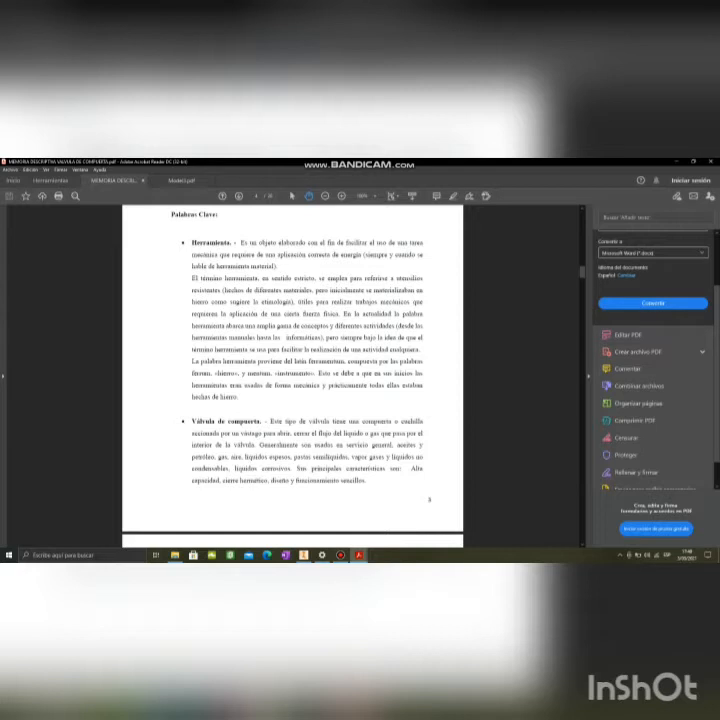
Read the report's keyword definitions for tool, gate valve, liquid and wrought iron
{"action": "scroll", "coordinate": [292, 375], "scroll_direction": "down", "scroll_amount": 3}
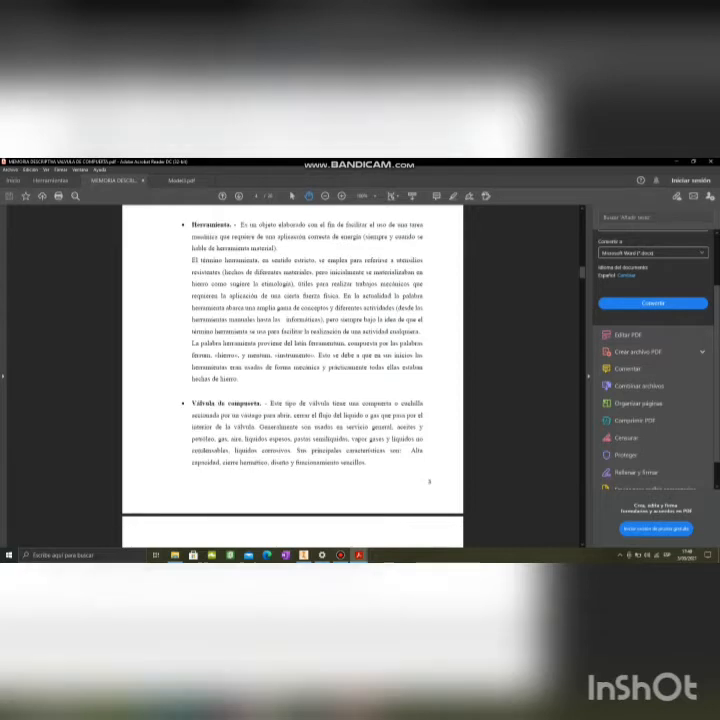
{"action": "scroll", "coordinate": [292, 375], "scroll_direction": "down", "scroll_amount": 2}
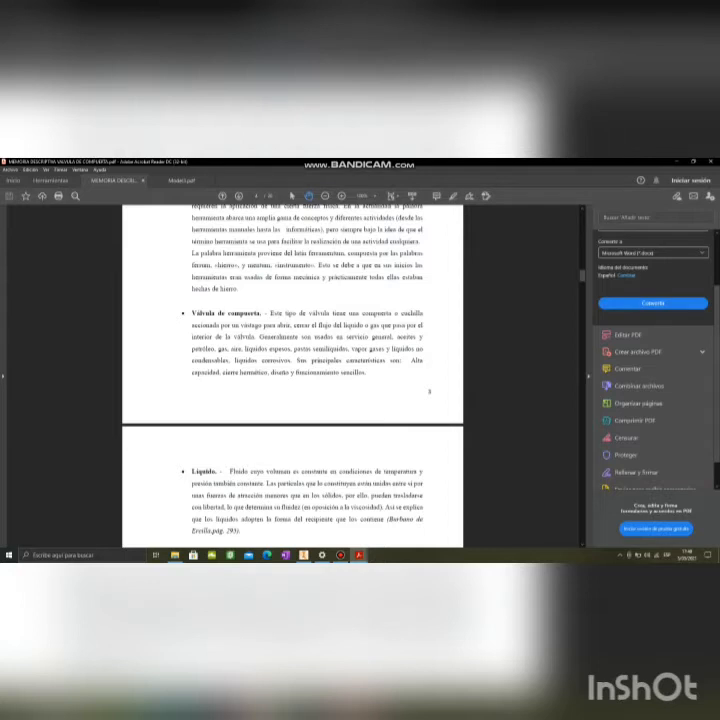
{"action": "scroll", "coordinate": [292, 375], "scroll_direction": "down", "scroll_amount": 1}
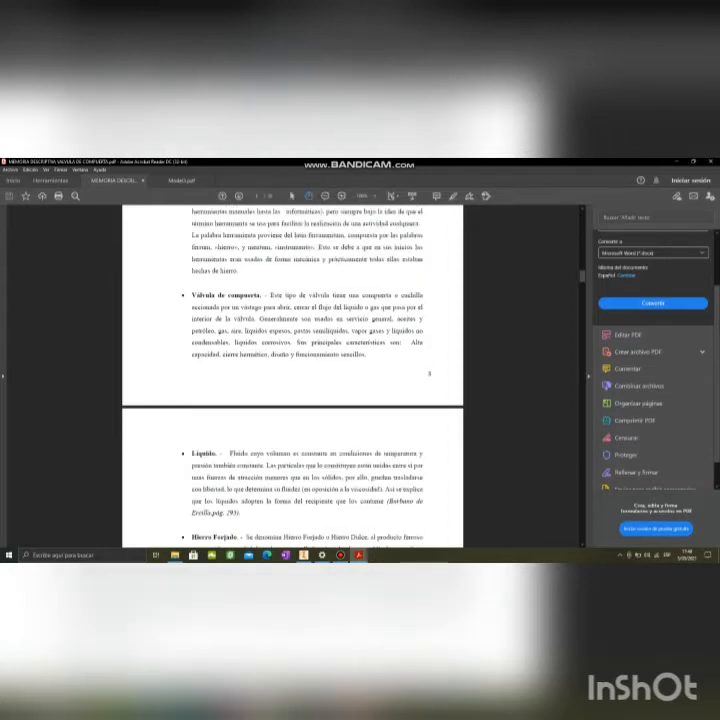
{"action": "scroll", "coordinate": [292, 375], "scroll_direction": "down", "scroll_amount": 2}
{"action": "scroll", "coordinate": [292, 375], "scroll_direction": "down", "scroll_amount": 1}
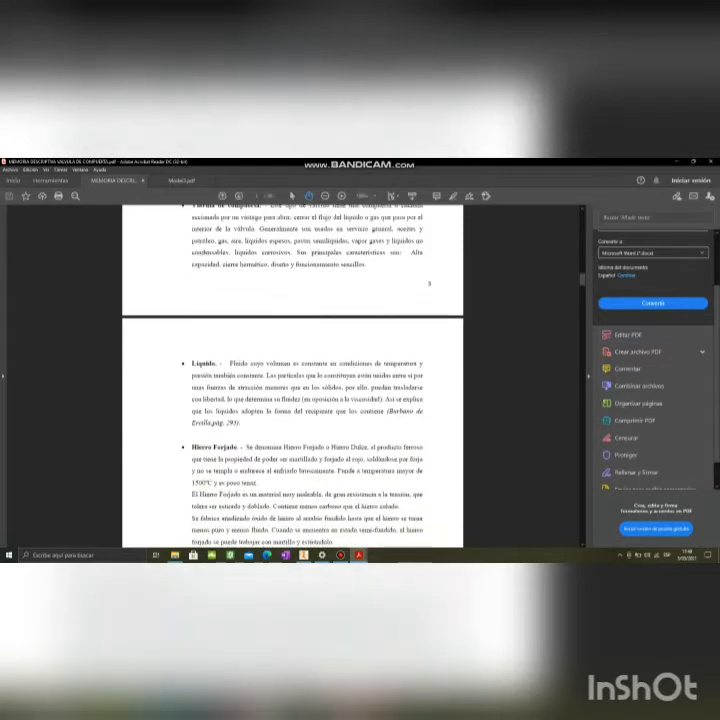
{"action": "scroll", "coordinate": [292, 375], "scroll_direction": "down", "scroll_amount": 1}
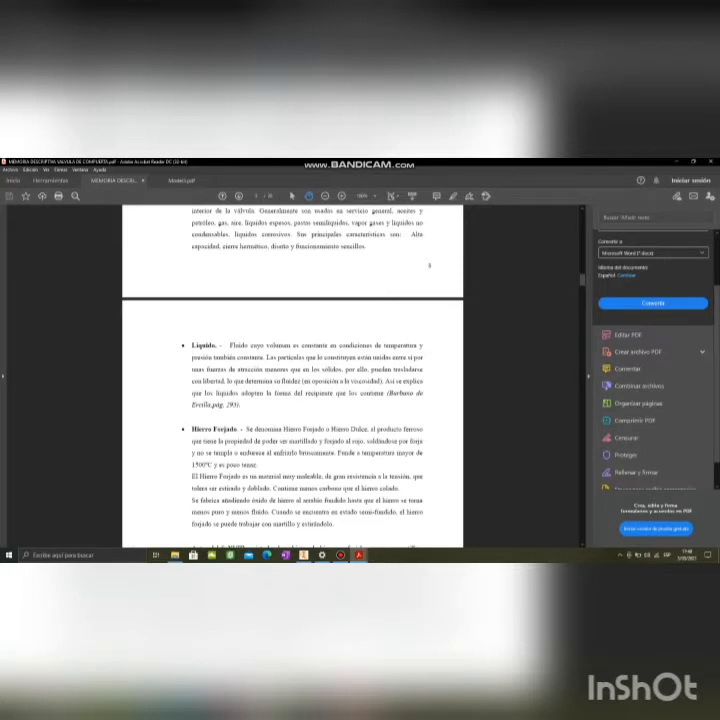
{"action": "scroll", "coordinate": [292, 375], "scroll_direction": "down", "scroll_amount": 2}
{"action": "scroll", "coordinate": [292, 375], "scroll_direction": "down", "scroll_amount": 1}
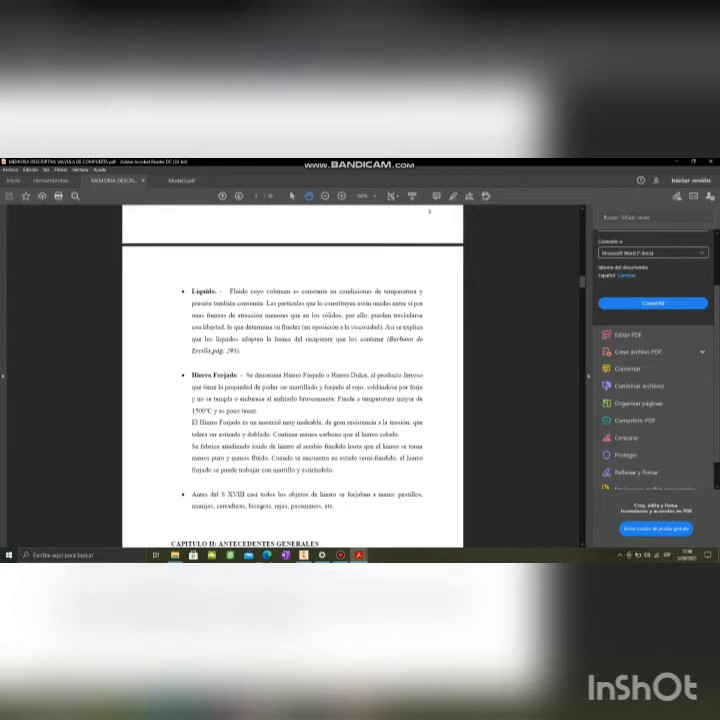
Read the case description in chapter II and the project's objectives, requirements and limitations
{"action": "scroll", "coordinate": [292, 375], "scroll_direction": "down", "scroll_amount": 5}
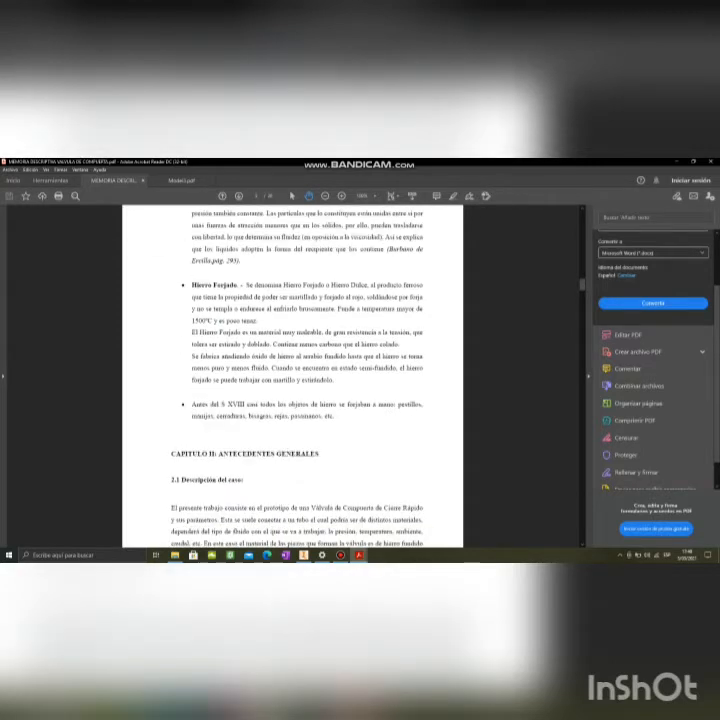
{"action": "scroll", "coordinate": [292, 375], "scroll_direction": "down", "scroll_amount": 10}
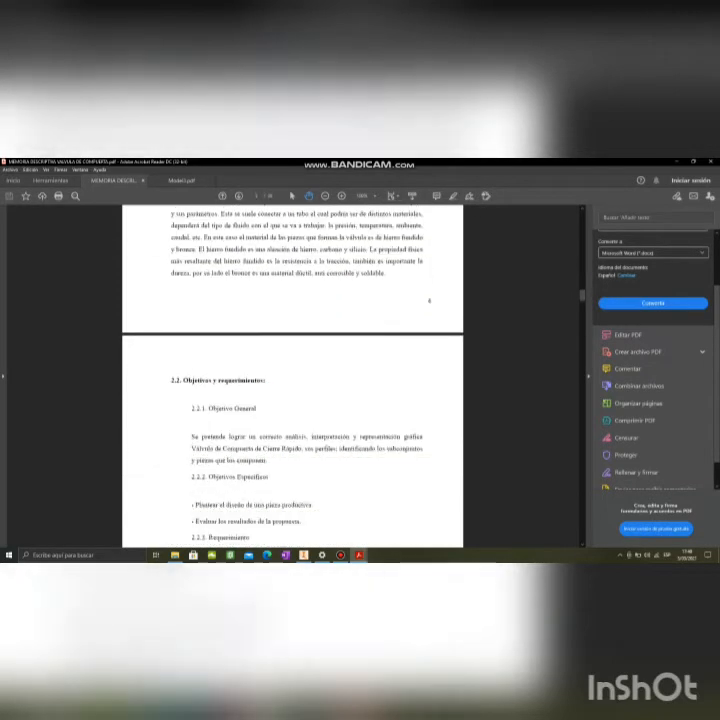
{"action": "scroll", "coordinate": [292, 375], "scroll_direction": "down", "scroll_amount": 5}
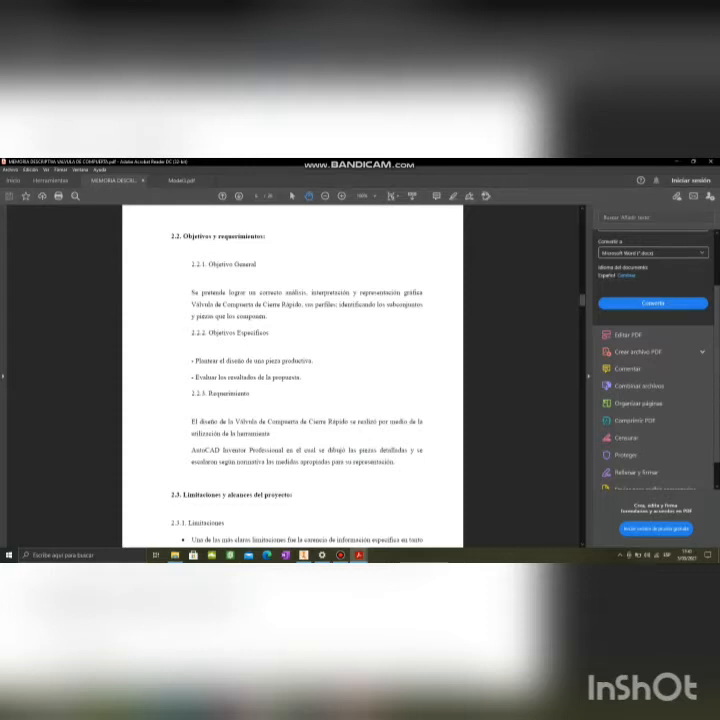
{"action": "scroll", "coordinate": [292, 375], "scroll_direction": "down", "scroll_amount": 3}
{"action": "scroll", "coordinate": [292, 375], "scroll_direction": "down", "scroll_amount": 3}
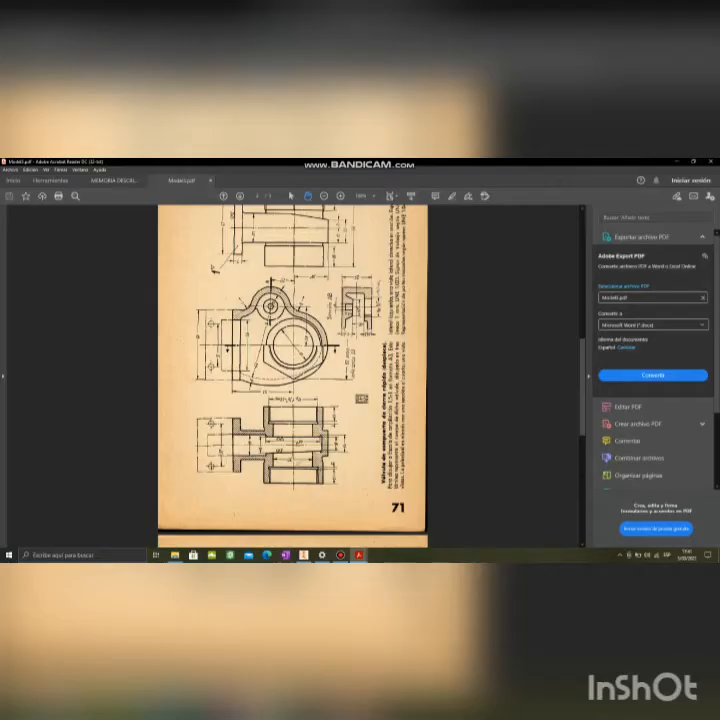
Examine the quick-closing gate valve assembly drawing on plate 70 of Model3.pdf, including its numbered parts
{"action": "scroll", "coordinate": [292, 375], "scroll_direction": "up", "scroll_amount": 5}
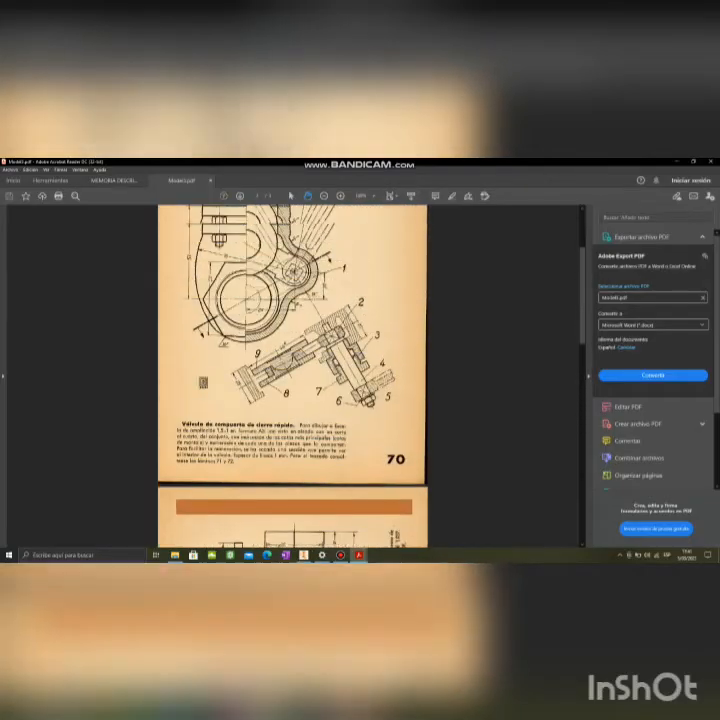
{"action": "scroll", "coordinate": [292, 375], "scroll_direction": "up", "scroll_amount": 1}
{"action": "scroll", "coordinate": [292, 375], "scroll_direction": "up", "scroll_amount": 1}
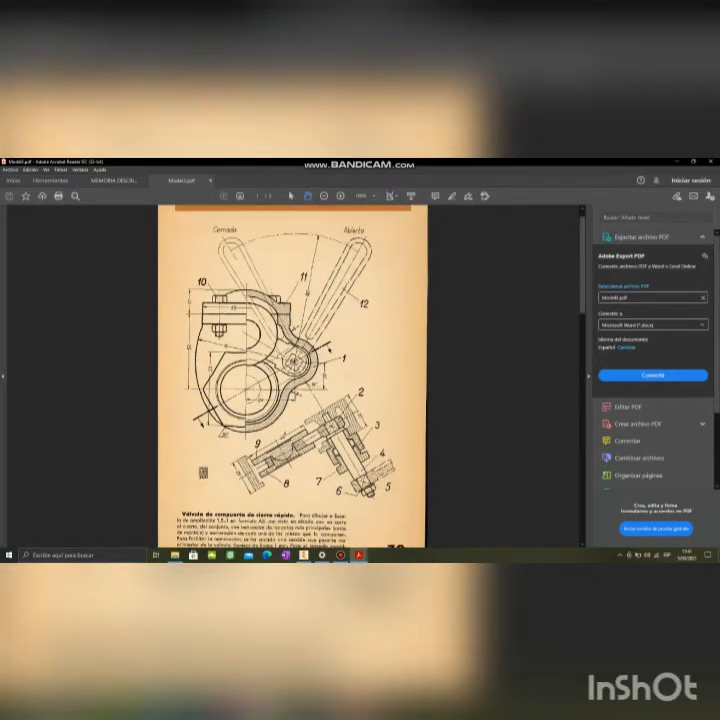
{"action": "scroll", "coordinate": [292, 375], "scroll_direction": "down", "scroll_amount": 1}
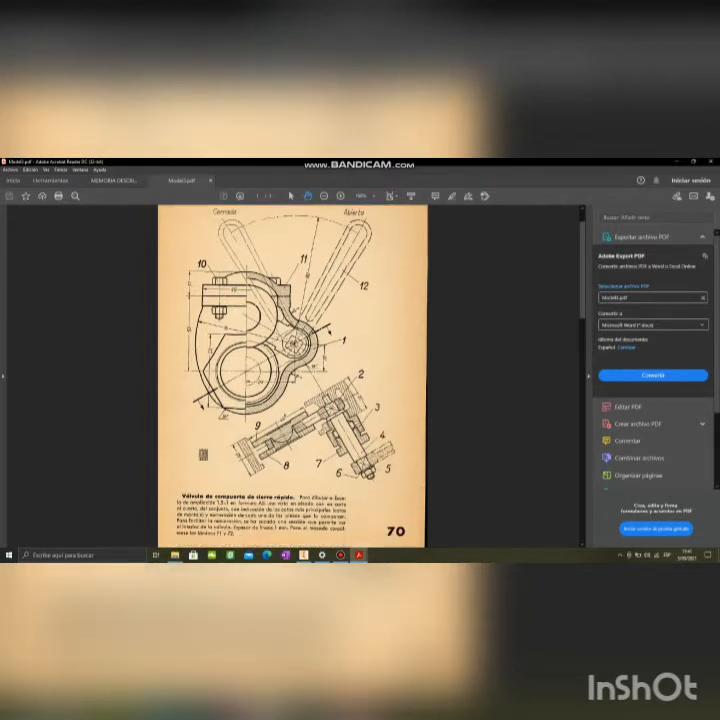
{"action": "scroll", "coordinate": [292, 375], "scroll_direction": "down", "scroll_amount": 1}
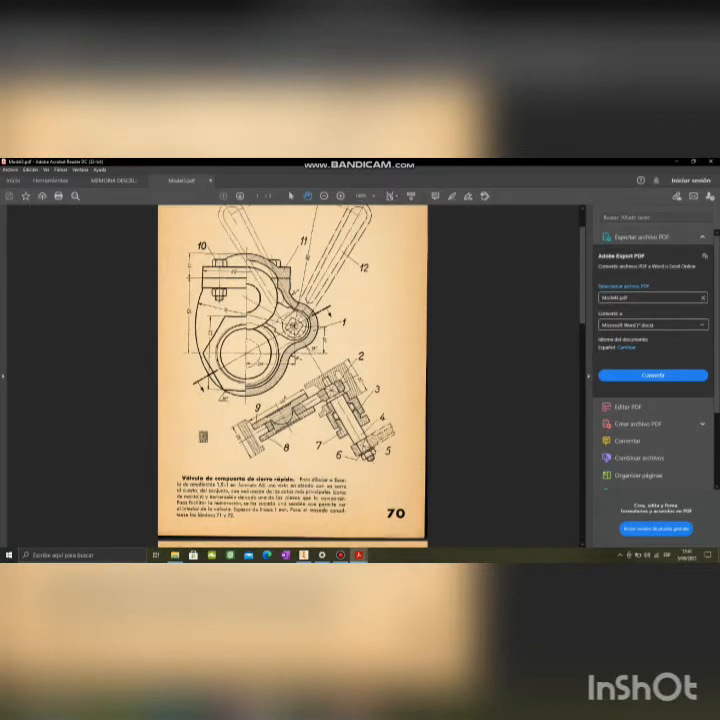
{"action": "scroll", "coordinate": [292, 375], "scroll_direction": "down", "scroll_amount": 1}
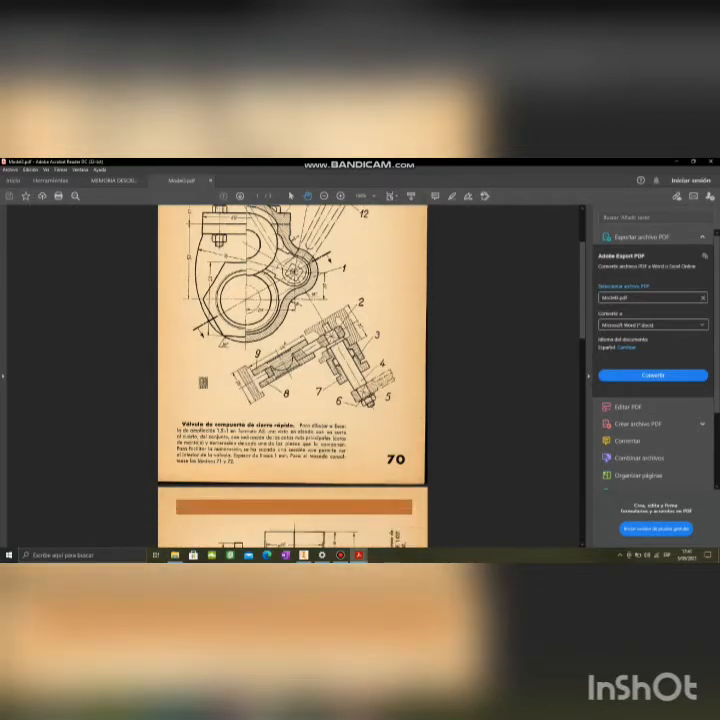
Examine the valve body views on plate 71 and the individual part drawings on the following plate
{"action": "scroll", "coordinate": [292, 375], "scroll_direction": "down", "scroll_amount": 3}
{"action": "scroll", "coordinate": [292, 375], "scroll_direction": "down", "scroll_amount": 1}
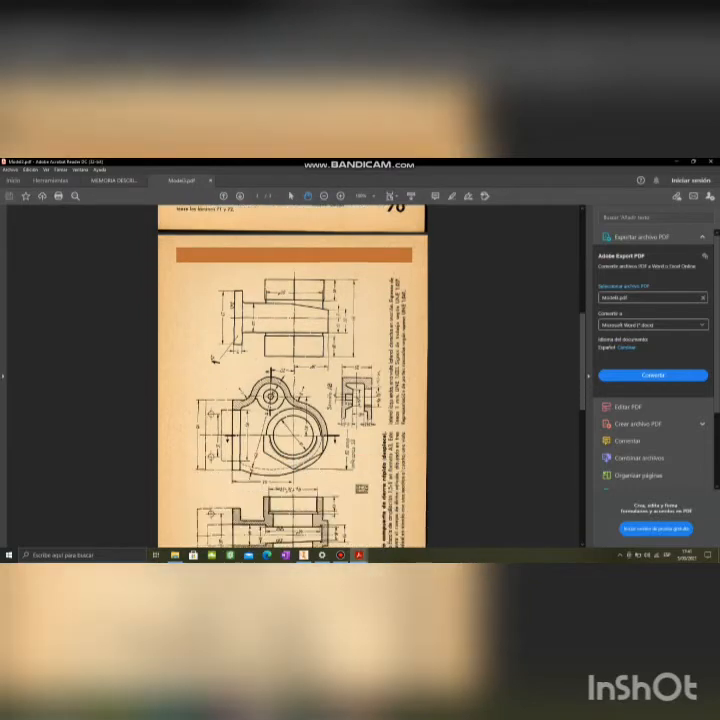
{"action": "scroll", "coordinate": [292, 375], "scroll_direction": "down", "scroll_amount": 3}
{"action": "scroll", "coordinate": [292, 375], "scroll_direction": "down", "scroll_amount": 5}
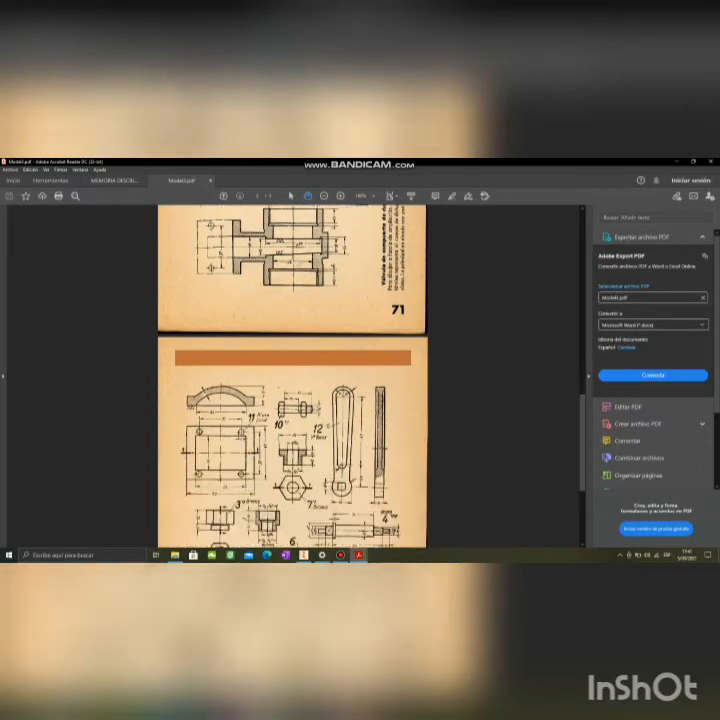
{"action": "scroll", "coordinate": [292, 375], "scroll_direction": "down", "scroll_amount": 1}
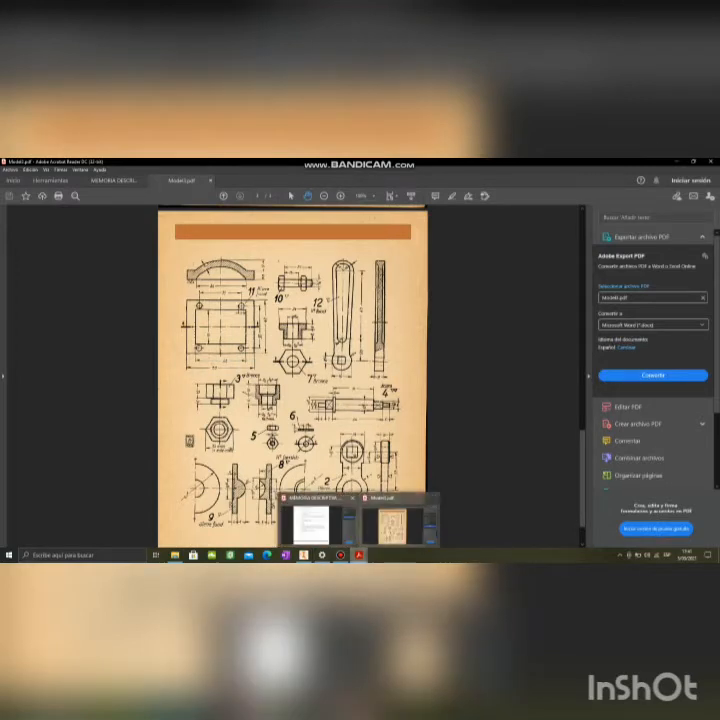
Switch to Inventor and inspect the complete gate valve assembly, including its left view
{"action": "left_click", "coordinate": [304, 554]}
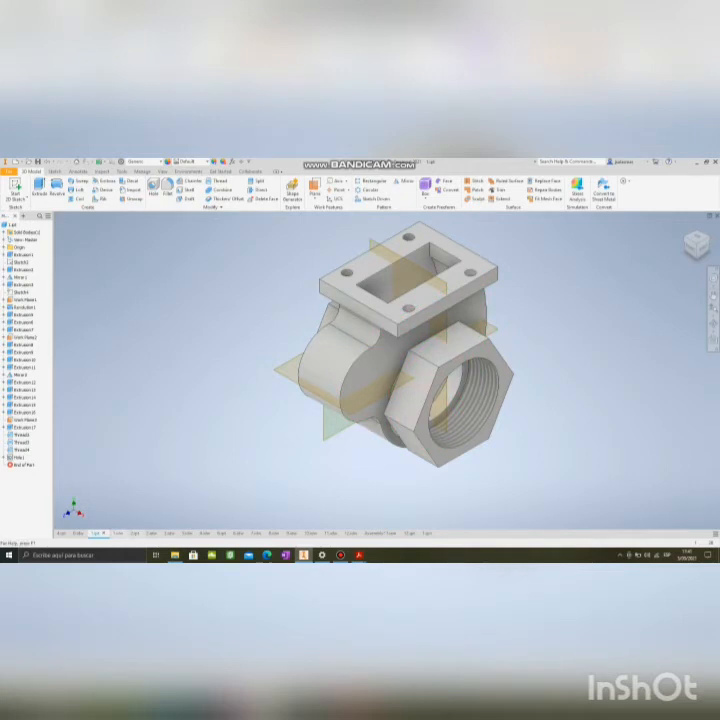
{"action": "mouse_move", "coordinate": [100, 533]}
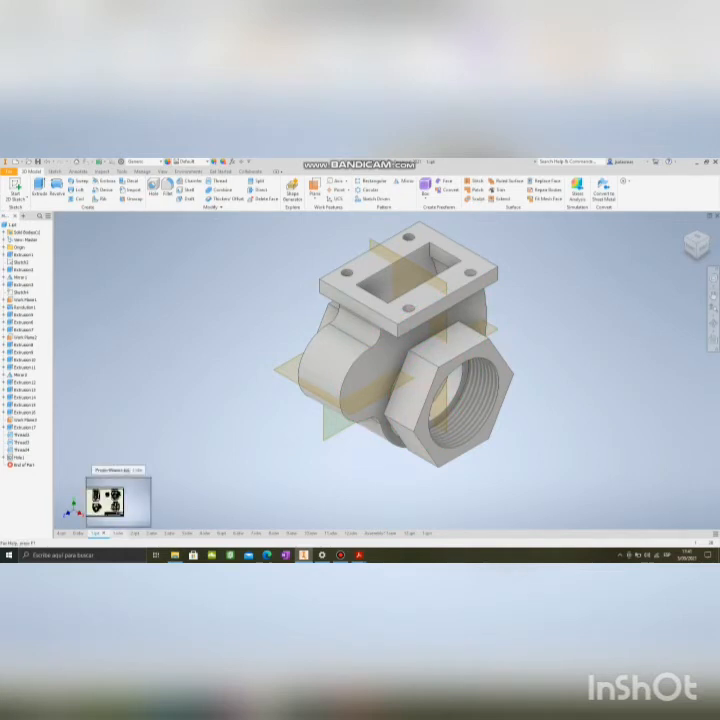
{"action": "left_click", "coordinate": [100, 533]}
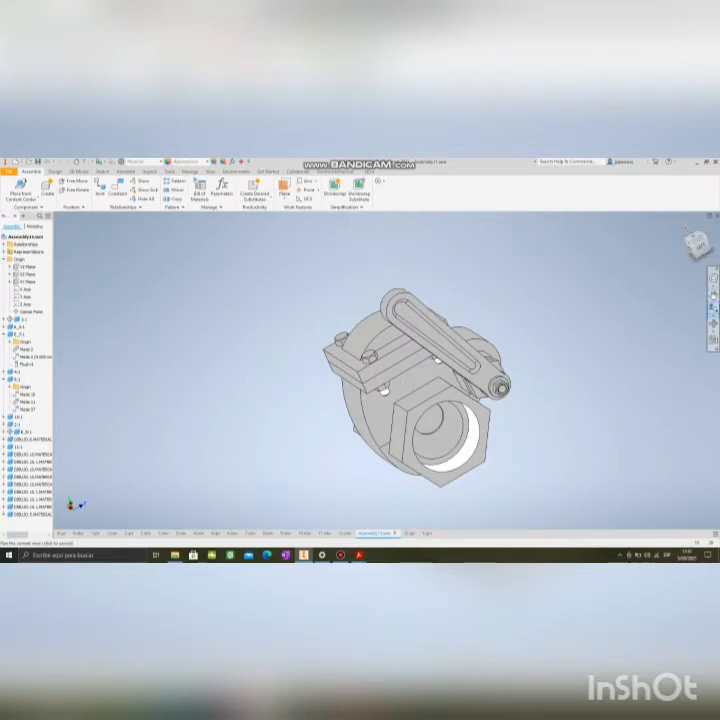
{"action": "left_click", "coordinate": [713, 323]}
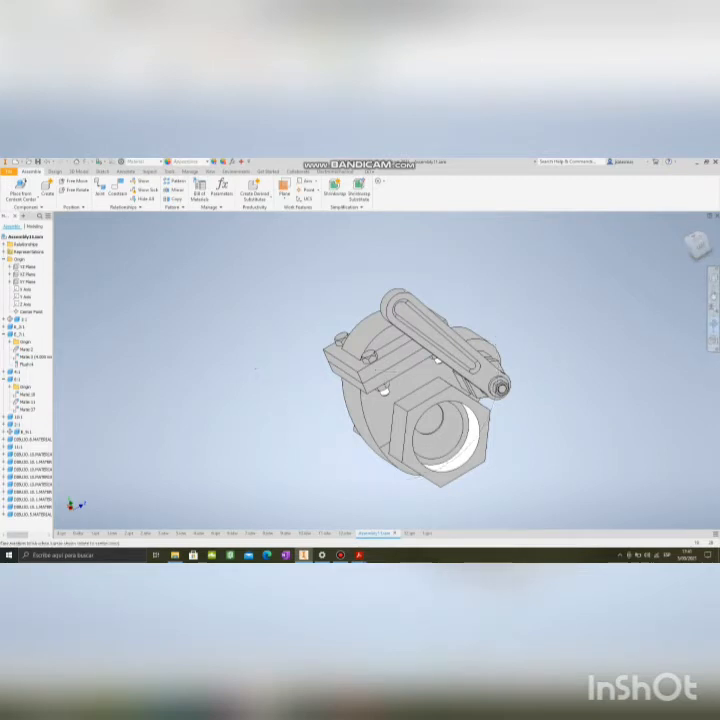
{"action": "key", "text": "Escape"}
{"action": "left_click", "coordinate": [699, 244]}
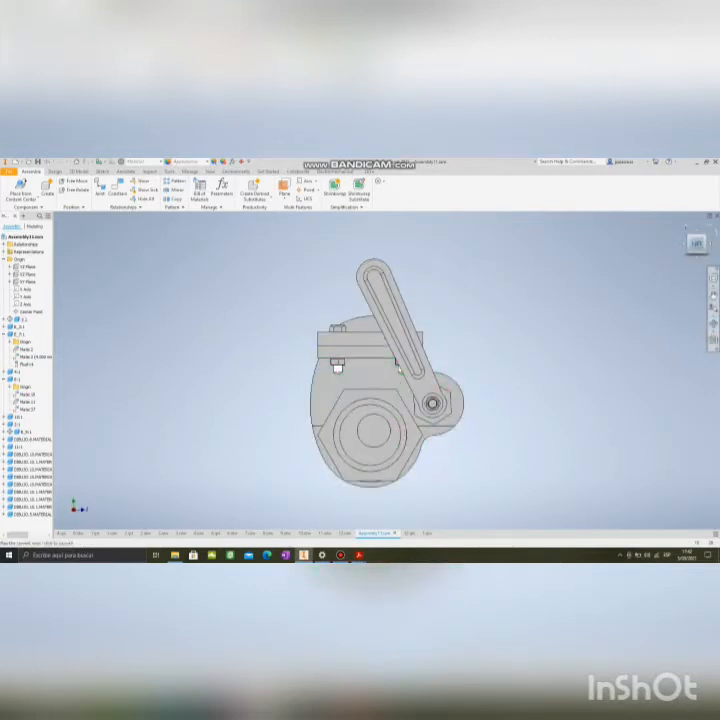
{"action": "left_click_drag", "start_coordinate": [697, 245], "coordinate": [716, 246]}
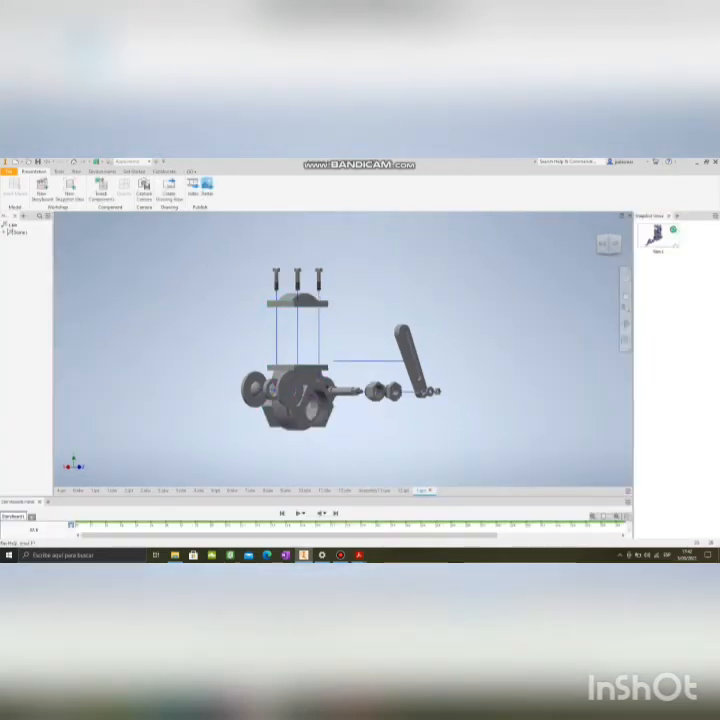
Play the storyboard animation of the exploded valve presentation
{"action": "left_click", "coordinate": [299, 513]}
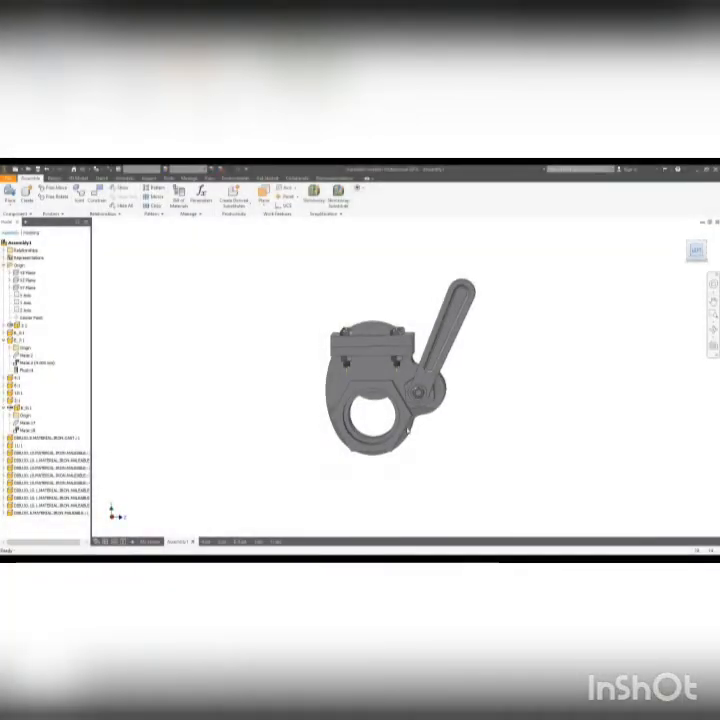
Inspect the valve opening, bolts and lever joint of the assembly up close in the left view
{"action": "scroll", "coordinate": [386, 418], "scroll_direction": "up", "scroll_amount": 8}
{"action": "scroll", "coordinate": [391, 411], "scroll_direction": "down", "scroll_amount": 4}
{"action": "left_click", "coordinate": [391, 411]}
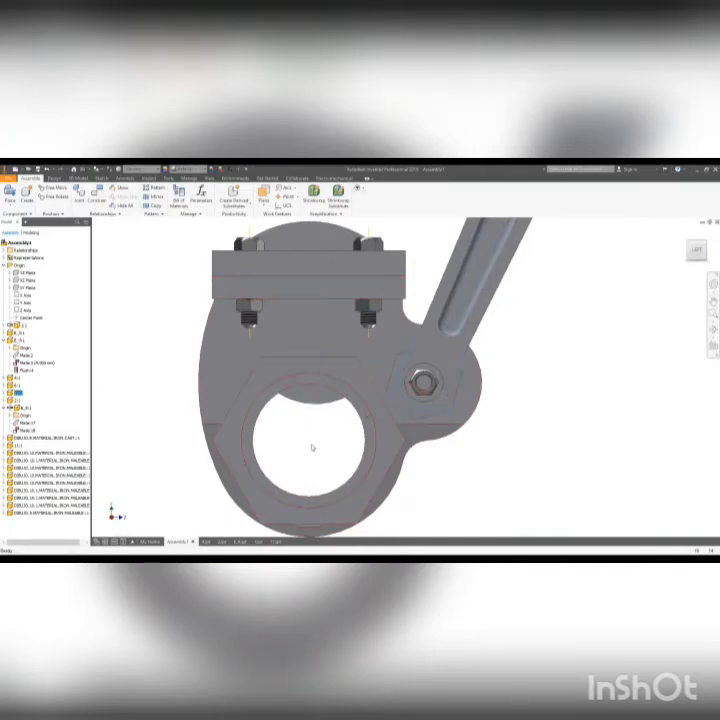
{"action": "middle_click_drag", "start_coordinate": [313, 445], "coordinate": [334, 412]}
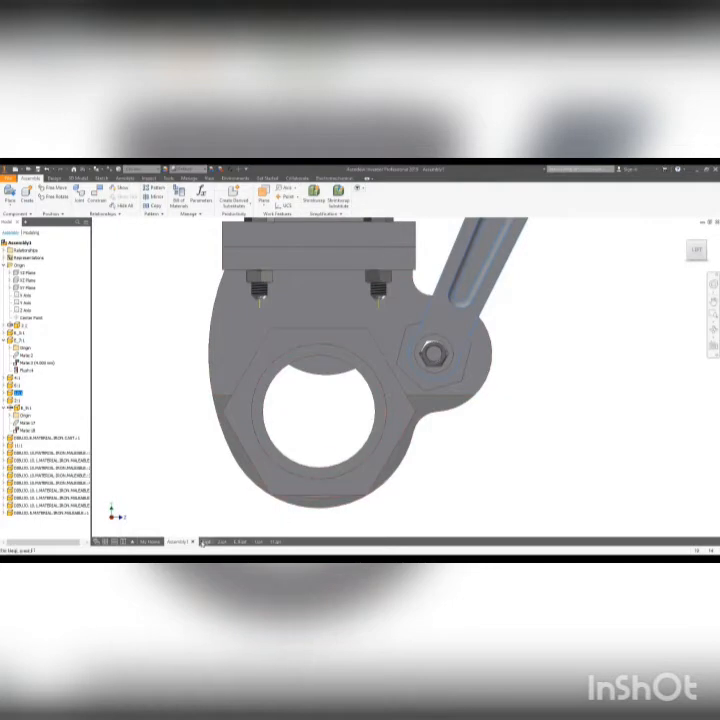
Open the valve body part and bring up its curved wall profile, Sketch2, for editing
{"action": "left_click", "coordinate": [257, 541]}
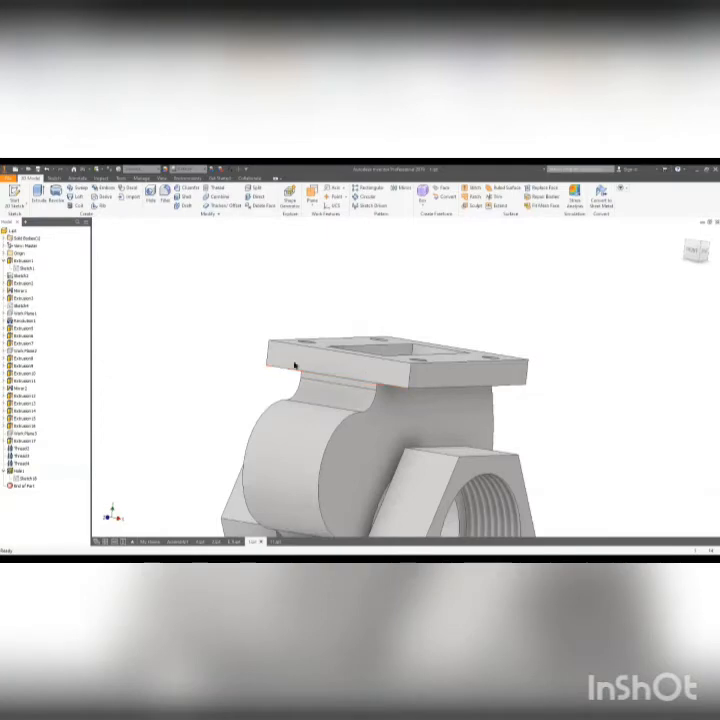
{"action": "middle_click_drag", "start_coordinate": [276, 354], "coordinate": [255, 306]}
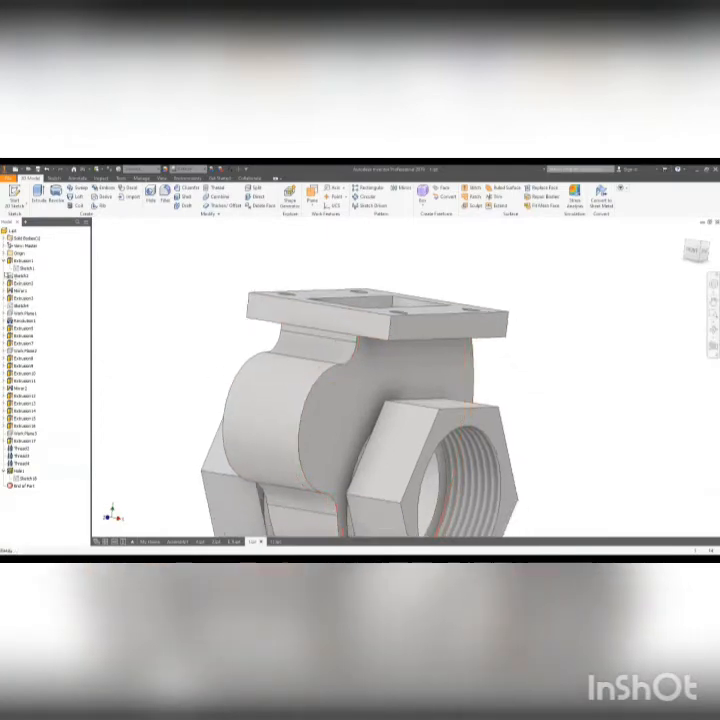
{"action": "double_click", "coordinate": [9, 275]}
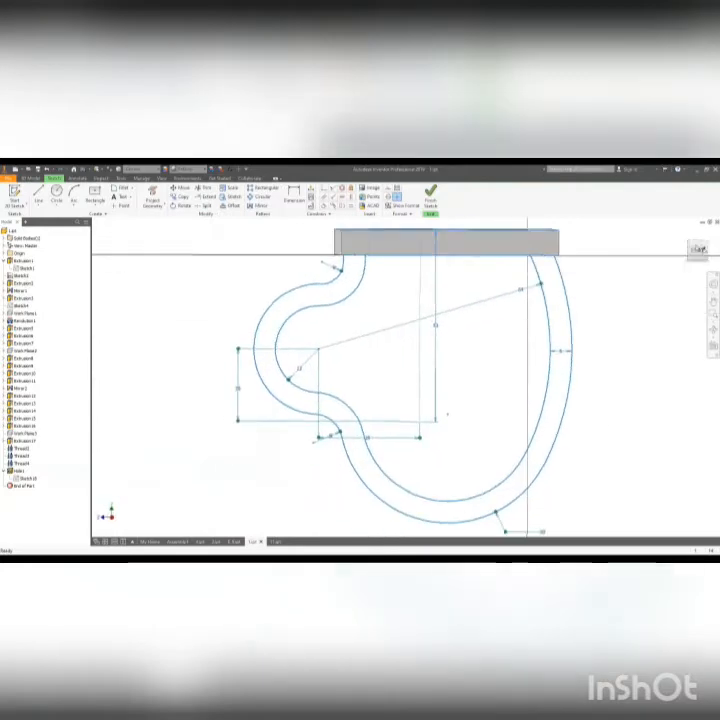
{"action": "scroll", "coordinate": [357, 344], "scroll_direction": "down", "scroll_amount": 3}
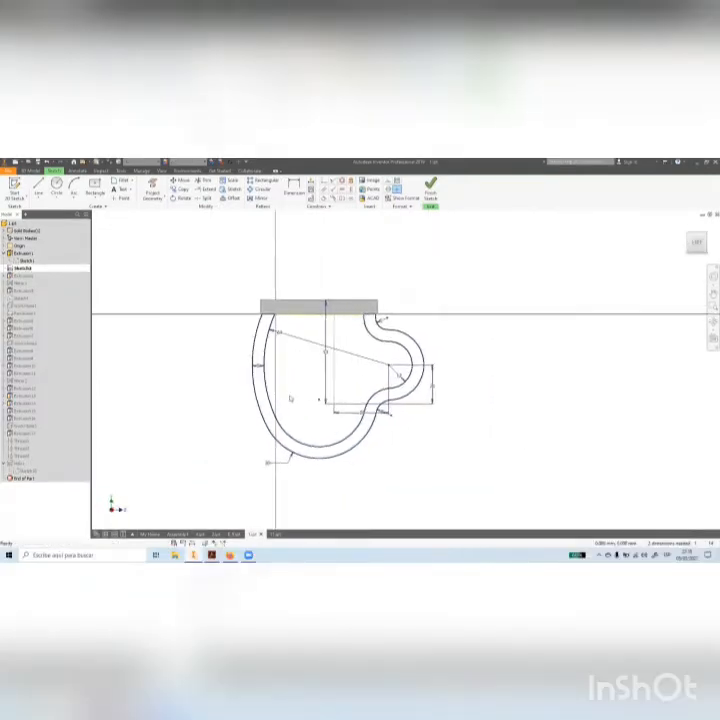
Switch to the reference PDF in Adobe Acrobat and rotate the valve body drawing page upright
{"action": "scroll", "coordinate": [290, 399], "scroll_direction": "up", "scroll_amount": 3}
{"action": "key", "text": "alt+Tab"}
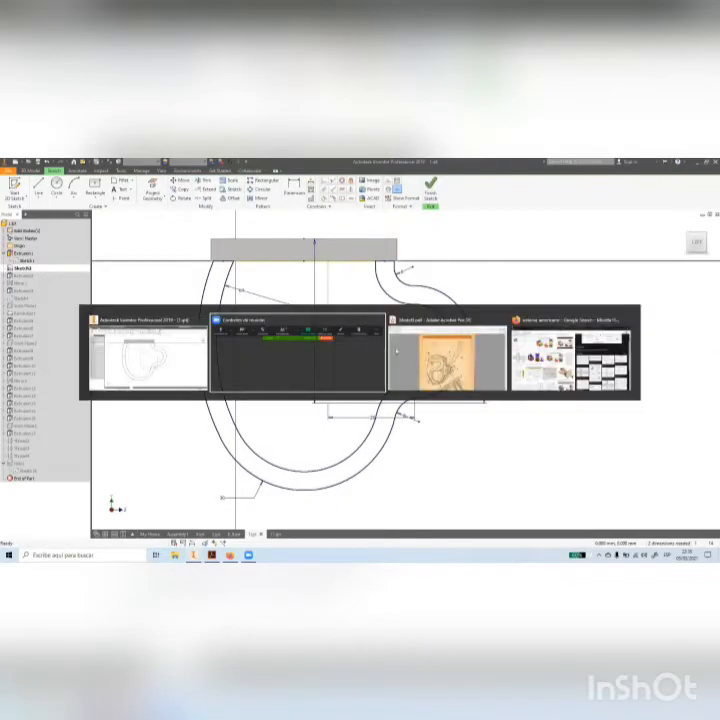
{"action": "left_click", "coordinate": [396, 349]}
{"action": "scroll", "coordinate": [458, 357], "scroll_direction": "down", "scroll_amount": 5}
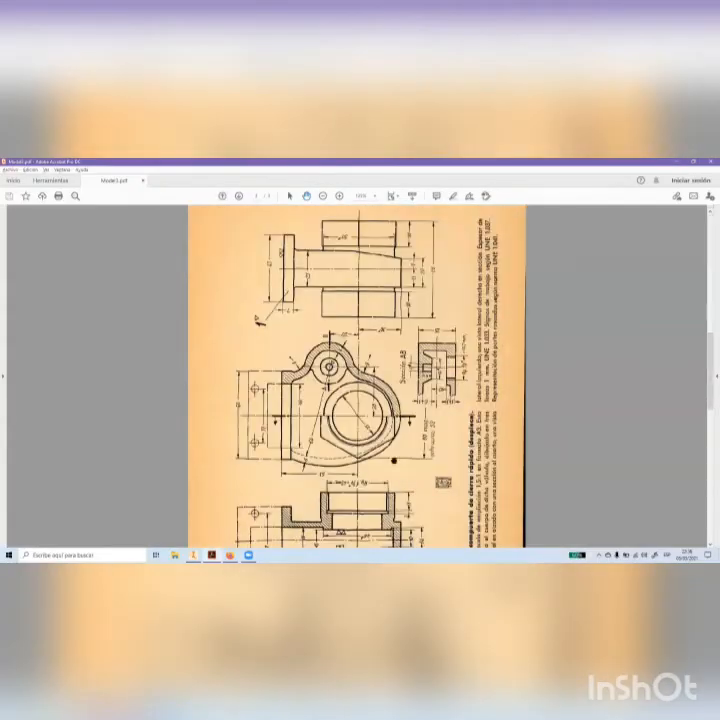
{"action": "right_click", "coordinate": [396, 227]}
{"action": "left_click", "coordinate": [441, 347]}
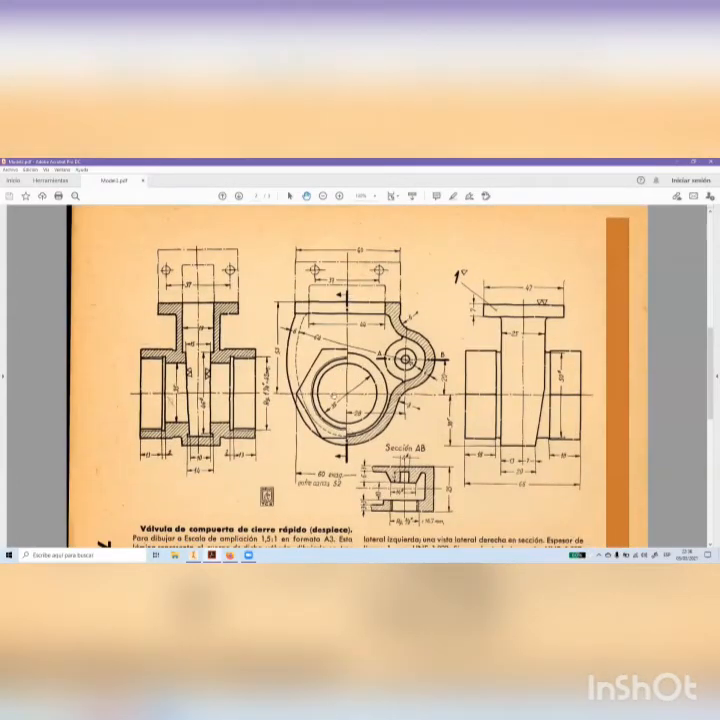
Compare the body sketch with the PDF's front view and mark the 64 dimension of the curved wall there
{"action": "key", "text": "alt+Tab"}
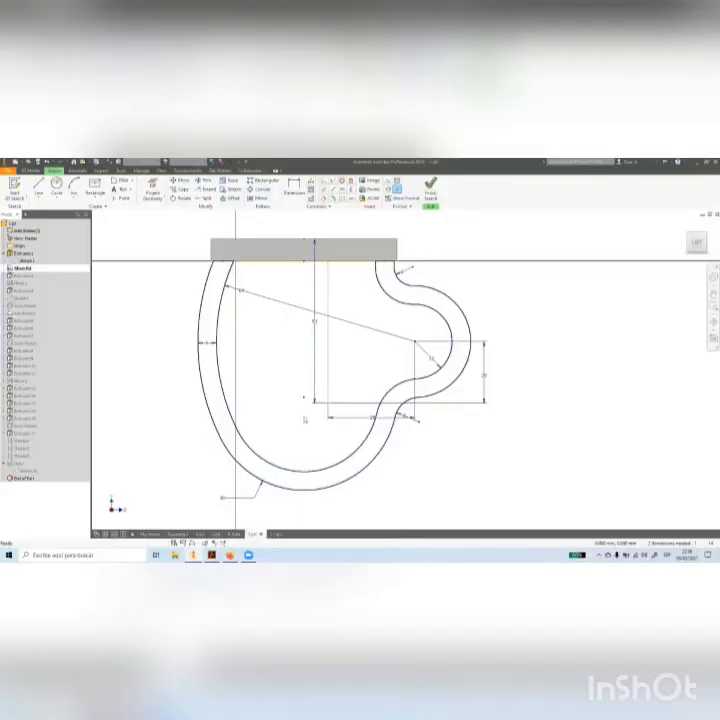
{"action": "middle_click_drag", "start_coordinate": [310, 411], "coordinate": [323, 416]}
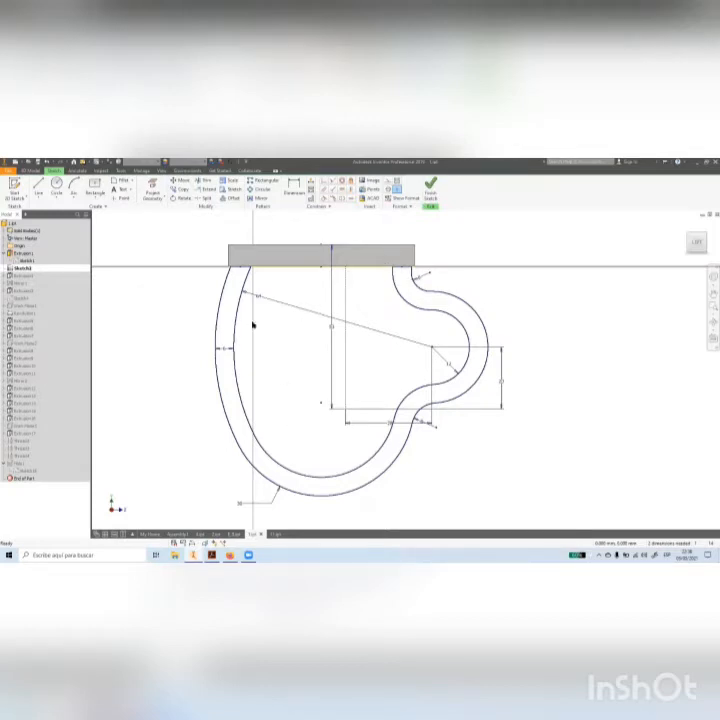
{"action": "key", "text": "alt+Tab"}
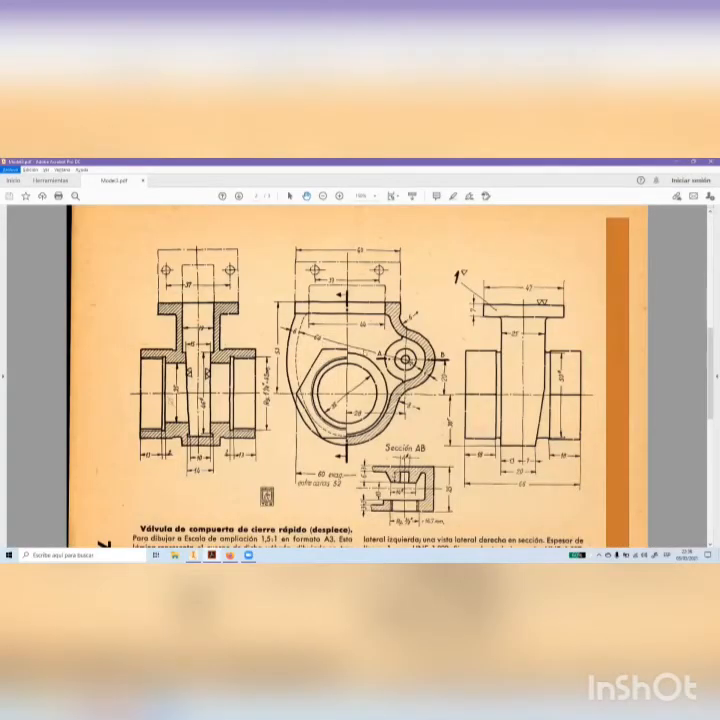
{"action": "scroll", "coordinate": [366, 354], "scroll_direction": "up", "scroll_amount": 1, "text": "ctrl"}
{"action": "mouse_move", "coordinate": [364, 352]}
{"action": "left_mouse_down"}
{"action": "mouse_move", "coordinate": [331, 339]}
{"action": "mouse_move", "coordinate": [277, 340]}
{"action": "left_mouse_up"}
{"action": "scroll", "coordinate": [320, 337], "scroll_direction": "up", "scroll_amount": 1, "text": "ctrl"}
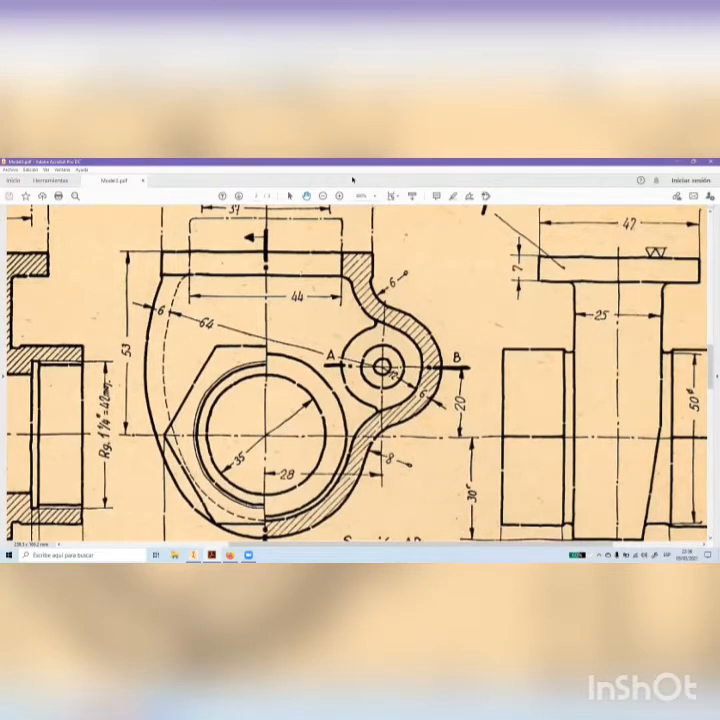
{"action": "left_click_drag", "start_coordinate": [212, 310], "coordinate": [232, 322]}
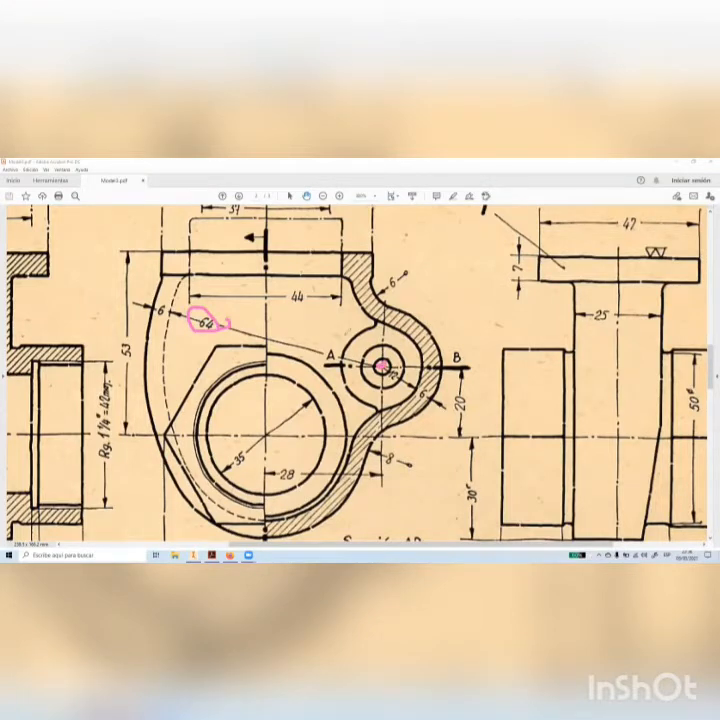
Return to the Inventor sketch and mark the large wall arc's centre, its radius dimension and the reference points near the bore centre
{"action": "key", "text": "alt+Tab"}
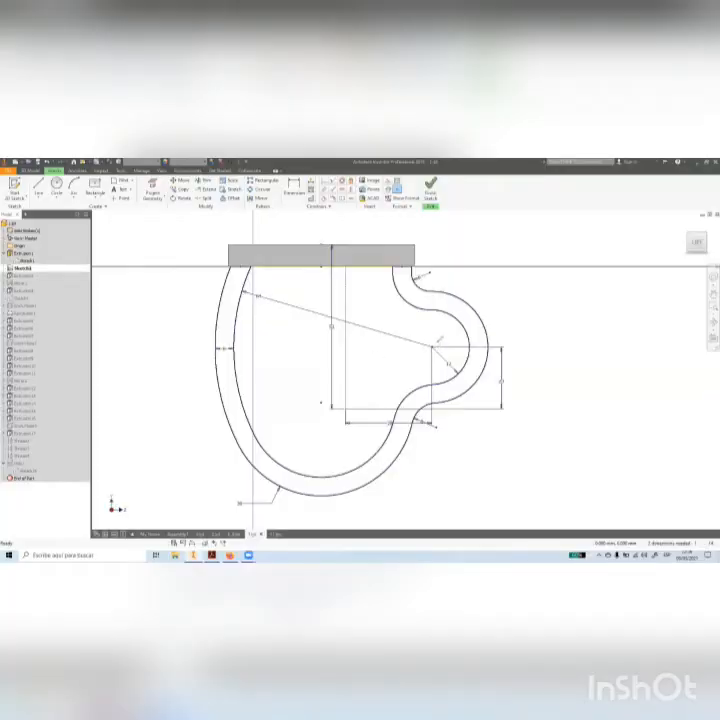
{"action": "left_click_drag", "start_coordinate": [438, 342], "coordinate": [437, 352]}
{"action": "mouse_move", "coordinate": [275, 291]}
{"action": "left_mouse_down"}
{"action": "mouse_move", "coordinate": [251, 297]}
{"action": "mouse_move", "coordinate": [275, 300]}
{"action": "left_mouse_up"}
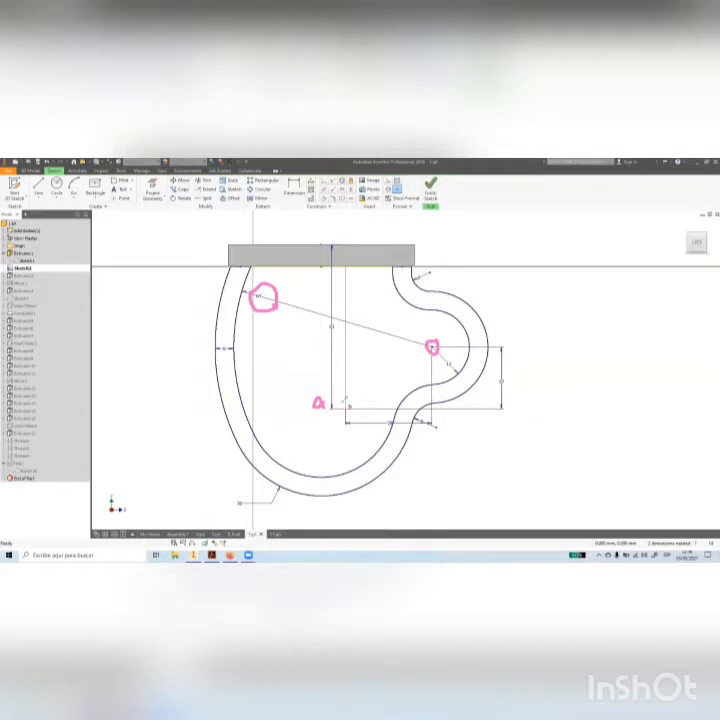
{"action": "left_click_drag", "start_coordinate": [349, 402], "coordinate": [341, 403]}
Switch to the PDF drawing and mark the 53, 28 and 20 dimensions of the front view
{"action": "key", "text": "alt+Tab"}
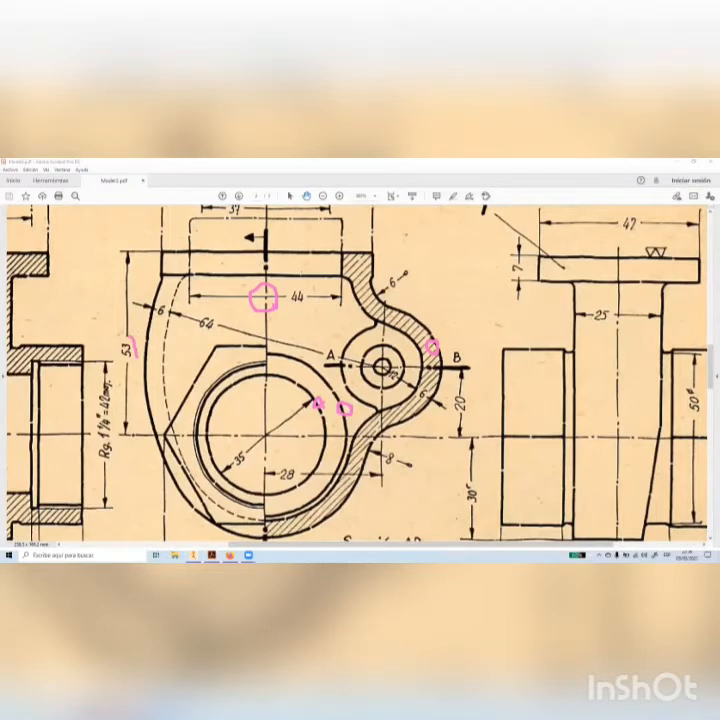
{"action": "left_click_drag", "start_coordinate": [128, 338], "coordinate": [120, 338]}
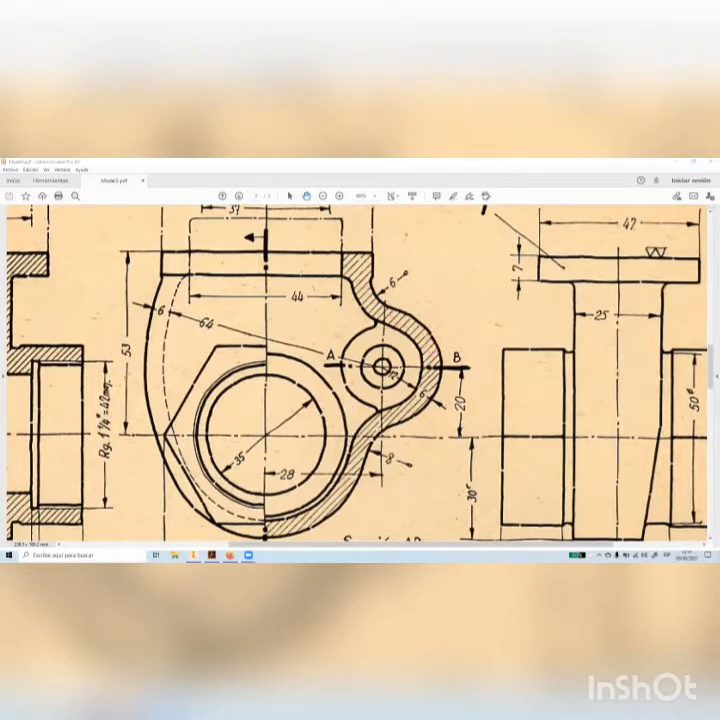
{"action": "left_click_drag", "start_coordinate": [133, 341], "coordinate": [131, 364]}
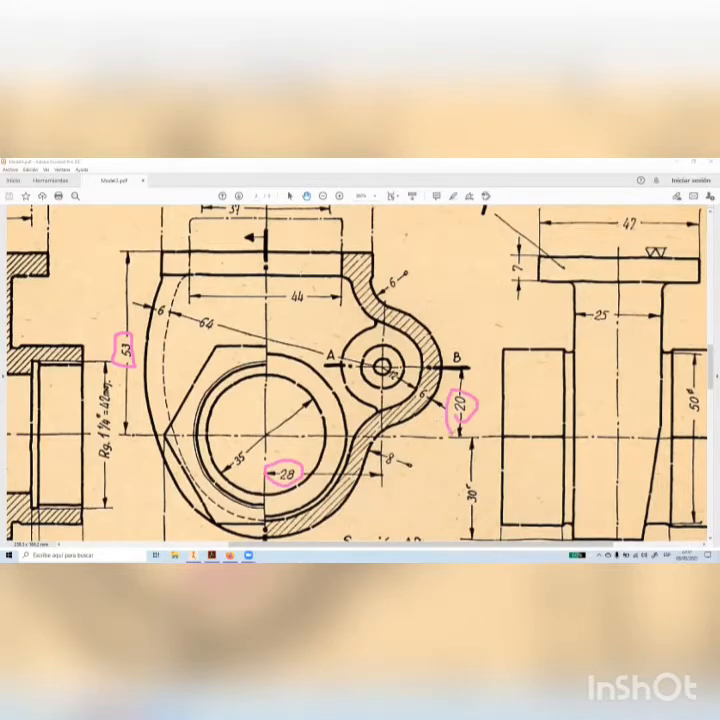
Switch to the Inventor sketch and mark the matching 53, 28 and 20 dimensions of the body profile
{"action": "key", "text": "alt+Tab"}
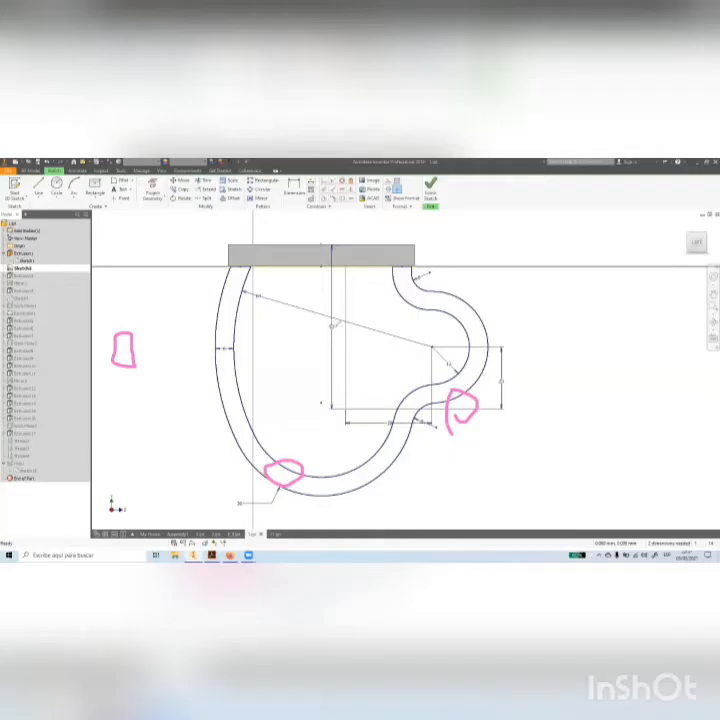
{"action": "left_click_drag", "start_coordinate": [332, 324], "coordinate": [338, 341]}
{"action": "mouse_move", "coordinate": [398, 420]}
{"action": "left_mouse_down"}
{"action": "mouse_move", "coordinate": [378, 432]}
{"action": "mouse_move", "coordinate": [400, 424]}
{"action": "left_mouse_up"}
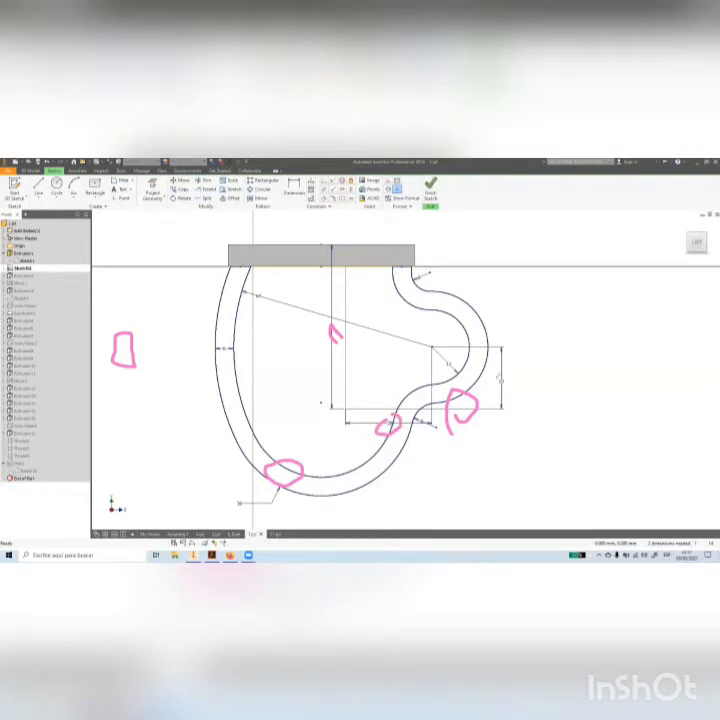
{"action": "mouse_move", "coordinate": [491, 382]}
{"action": "left_mouse_down"}
{"action": "mouse_move", "coordinate": [515, 368]}
{"action": "mouse_move", "coordinate": [502, 364]}
{"action": "left_mouse_up"}
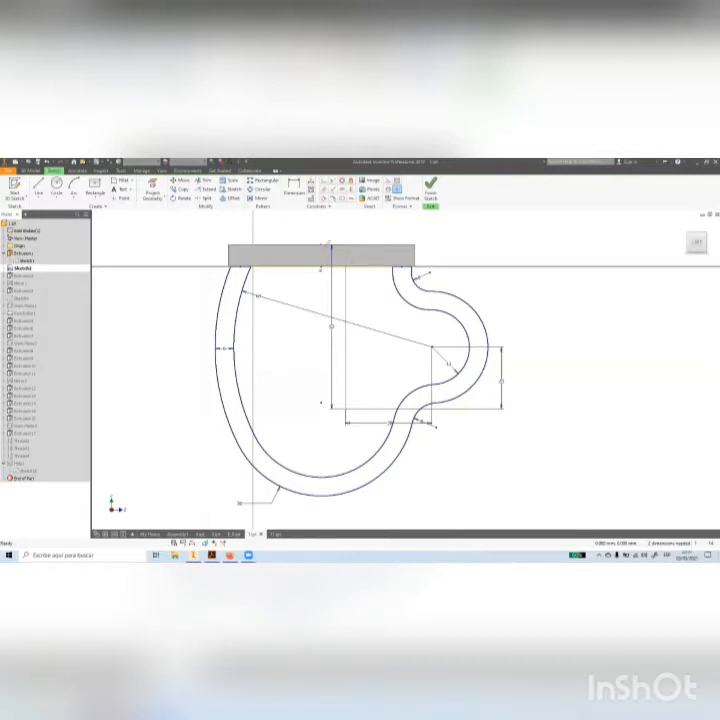
Mark the vertical centre line below the flange in the PDF front view and return to the Inventor sketch
{"action": "key", "text": "alt+Tab"}
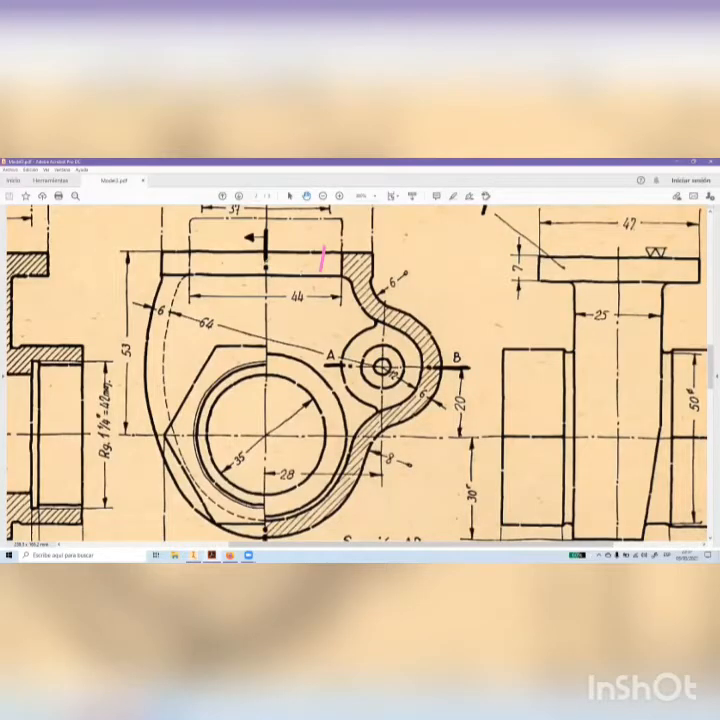
{"action": "left_click_drag", "start_coordinate": [267, 263], "coordinate": [268, 312]}
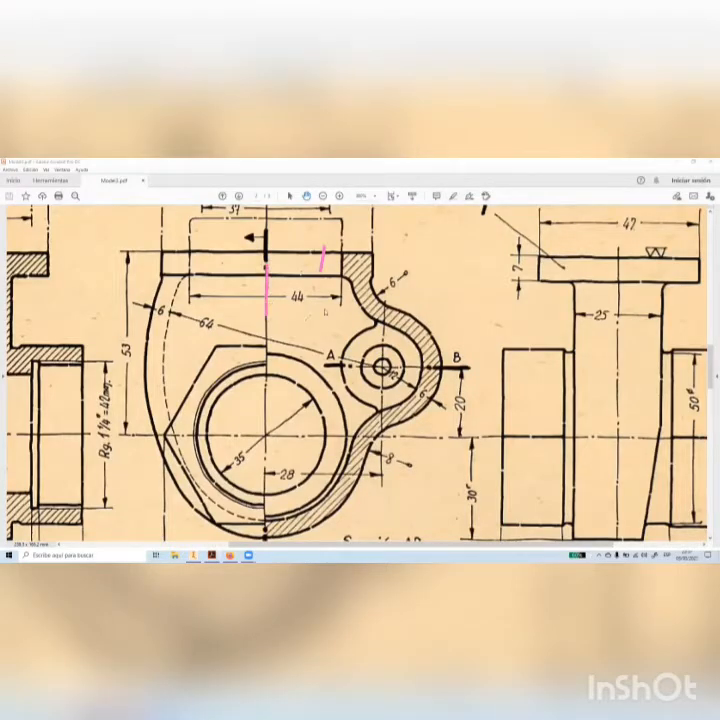
{"action": "key", "text": "alt+Tab"}
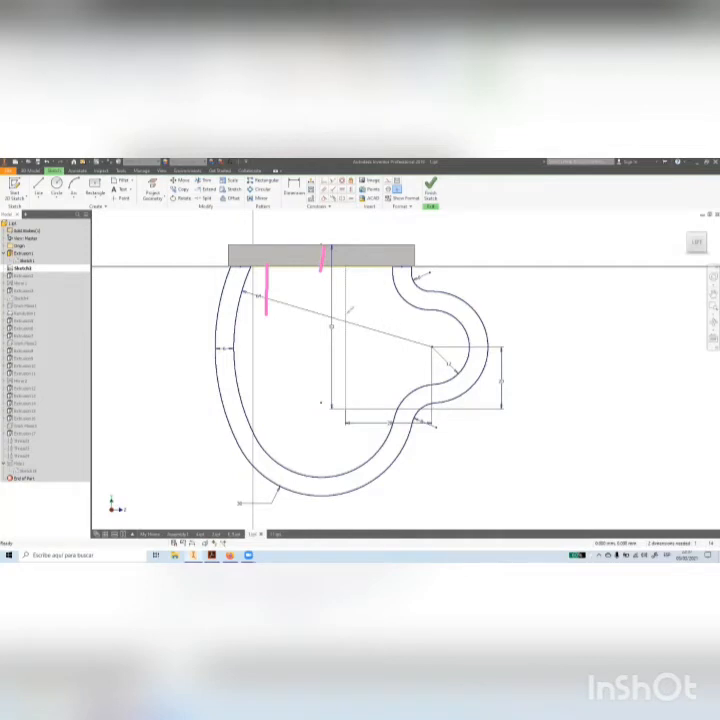
Finish the valve body sketch and inspect the threaded opening and lever joint in Assembly1 from several angles
{"action": "left_click", "coordinate": [431, 187]}
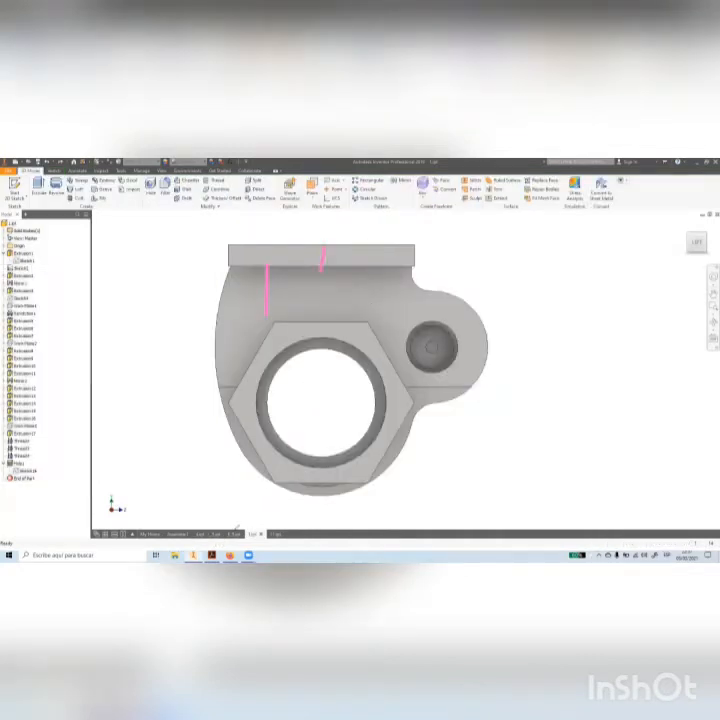
{"action": "left_click", "coordinate": [177, 534]}
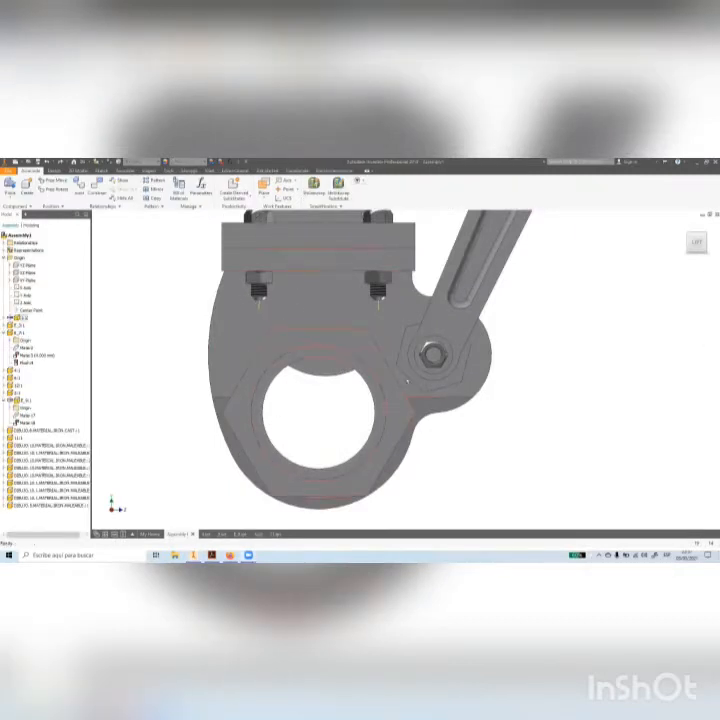
{"action": "middle_click_drag", "start_coordinate": [408, 382], "coordinate": [441, 391], "text": "shift"}
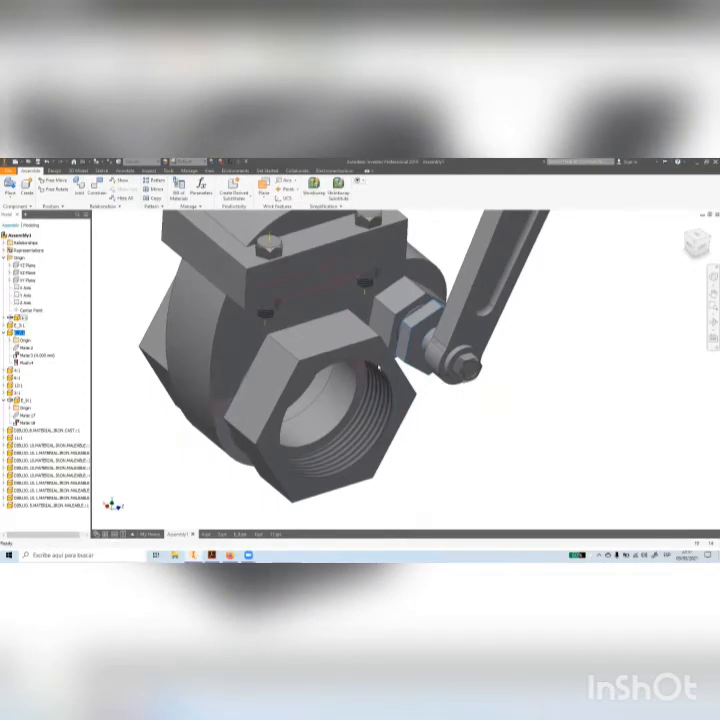
{"action": "scroll", "coordinate": [441, 391], "scroll_direction": "down", "scroll_amount": 5}
{"action": "middle_click_drag", "start_coordinate": [372, 412], "coordinate": [447, 415], "text": "shift"}
{"action": "scroll", "coordinate": [447, 415], "scroll_direction": "up", "scroll_amount": 5}
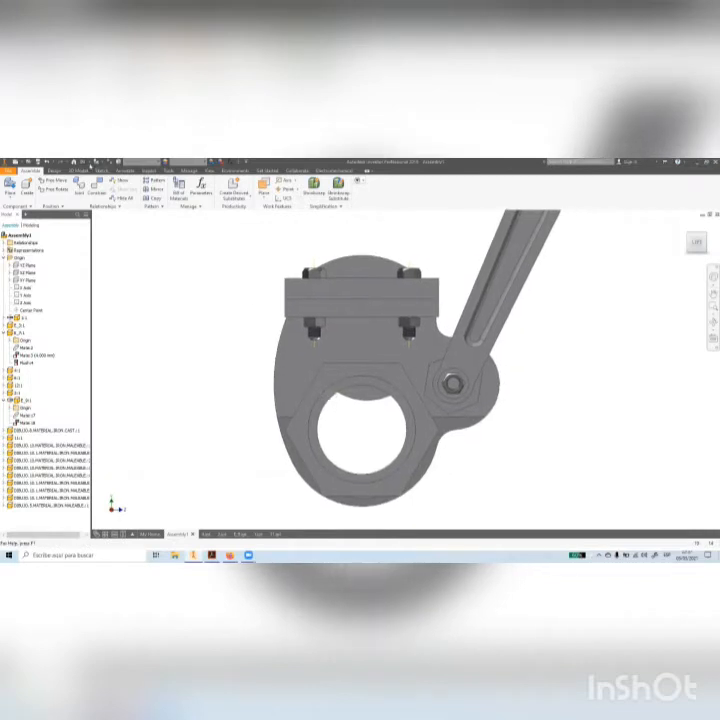
Display the gate valve assembly in the Wireframe visual style
{"action": "left_click", "coordinate": [55, 170]}
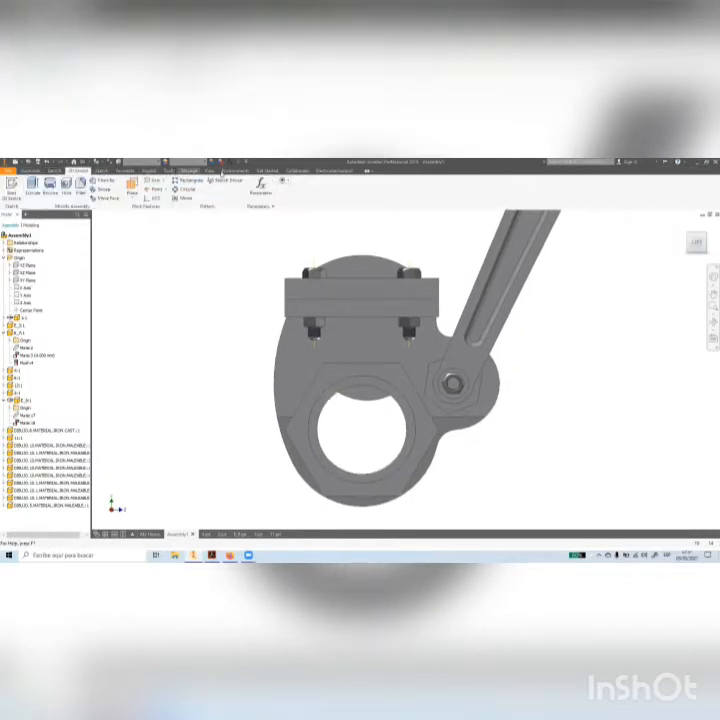
{"action": "left_click", "coordinate": [209, 170]}
{"action": "left_click", "coordinate": [93, 192]}
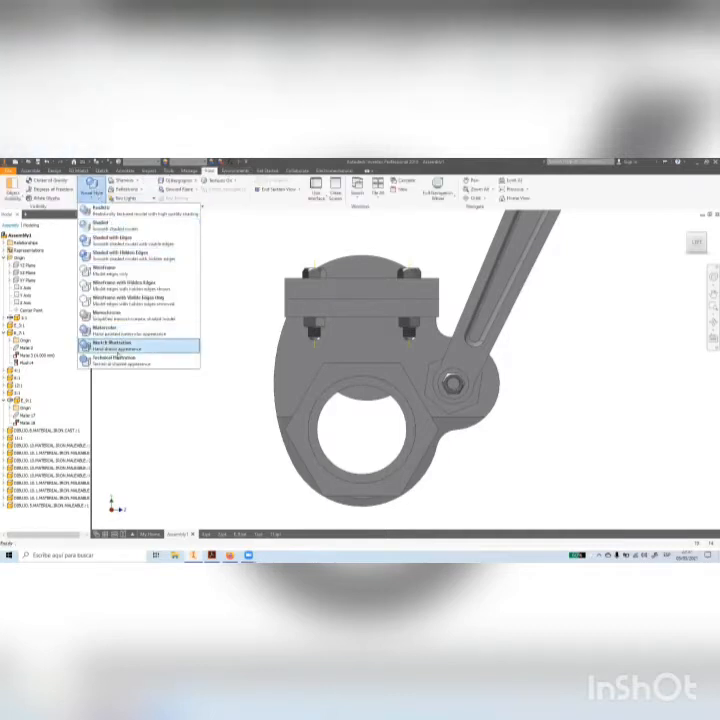
{"action": "left_click", "coordinate": [129, 277]}
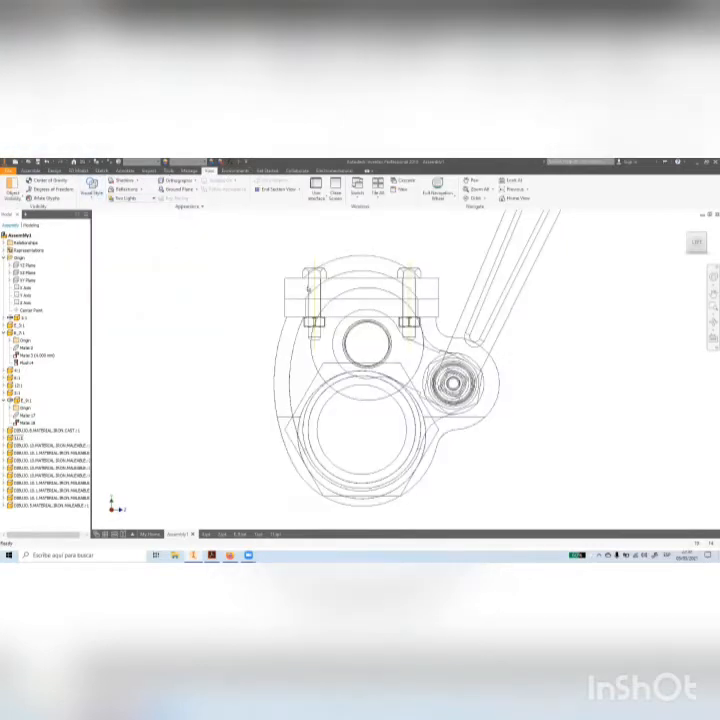
Swing the lever slightly to check how the gate moves inside the valve body
{"action": "scroll", "coordinate": [215, 309], "scroll_direction": "down", "scroll_amount": 3}
{"action": "scroll", "coordinate": [257, 303], "scroll_direction": "up", "scroll_amount": 3}
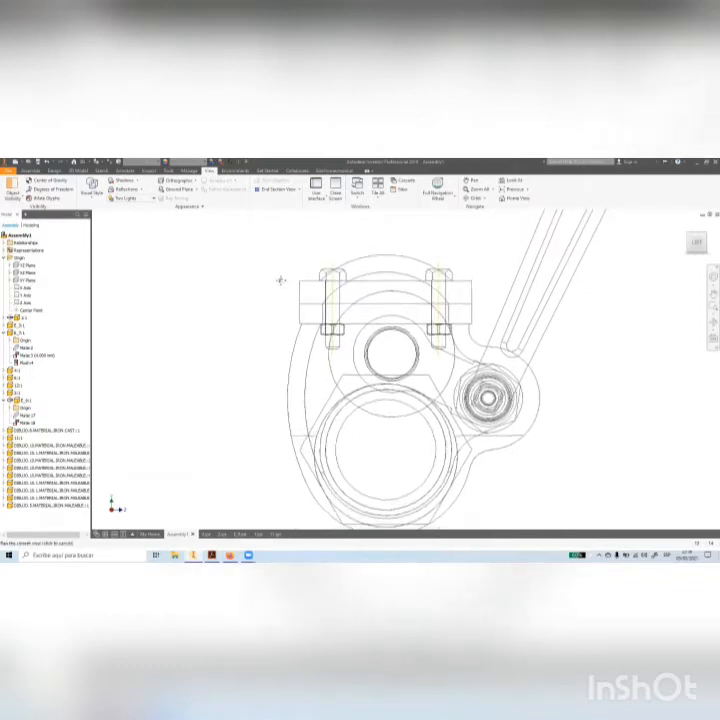
{"action": "left_click_drag", "start_coordinate": [507, 246], "coordinate": [500, 277]}
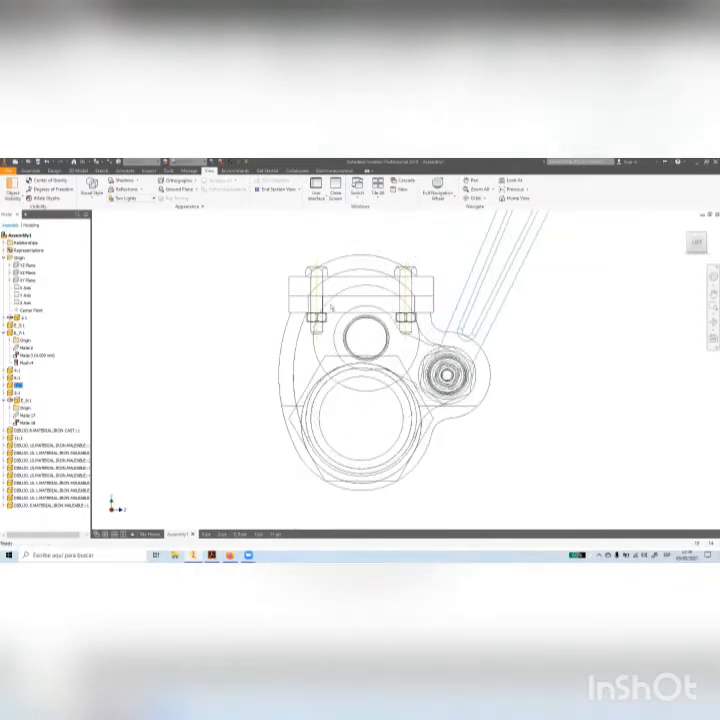
Mark the gate disc's outer arc and the body's curved wall in pink, and clear the marks
{"action": "scroll", "coordinate": [330, 314], "scroll_direction": "up", "scroll_amount": 3}
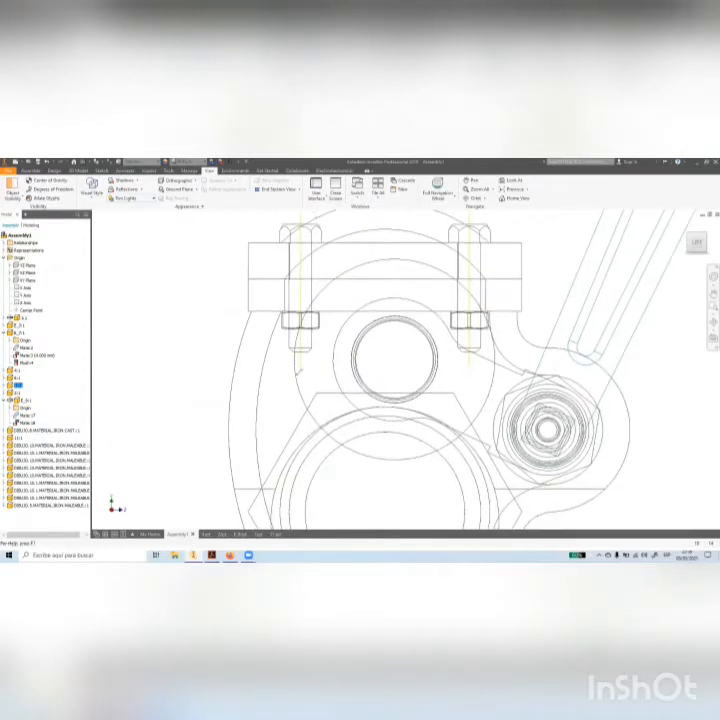
{"action": "mouse_move", "coordinate": [297, 372]}
{"action": "left_mouse_down"}
{"action": "mouse_move", "coordinate": [315, 290]}
{"action": "mouse_move", "coordinate": [355, 268]}
{"action": "left_mouse_up"}
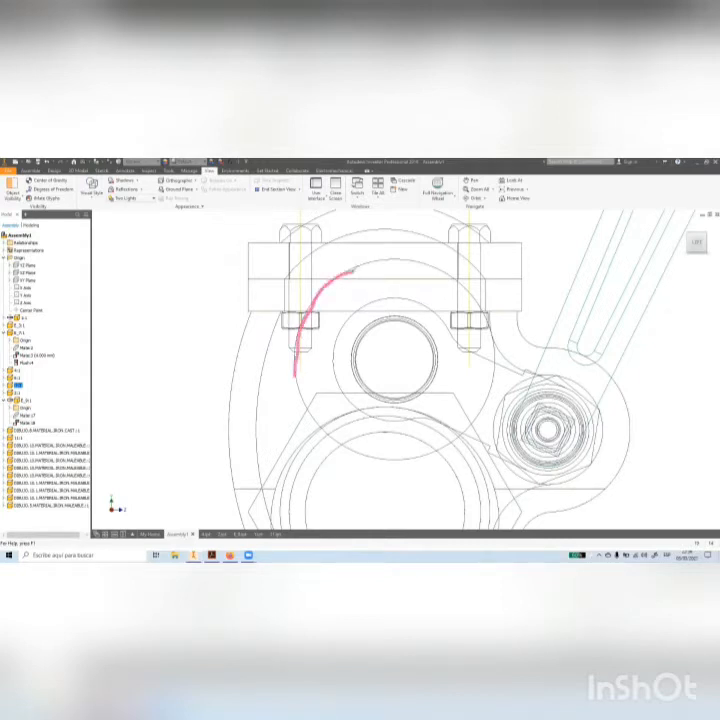
{"action": "mouse_move", "coordinate": [297, 293]}
{"action": "left_mouse_down"}
{"action": "mouse_move", "coordinate": [259, 340]}
{"action": "mouse_move", "coordinate": [245, 418]}
{"action": "left_mouse_up"}
{"action": "left_click_drag", "start_coordinate": [244, 467], "coordinate": [259, 504]}
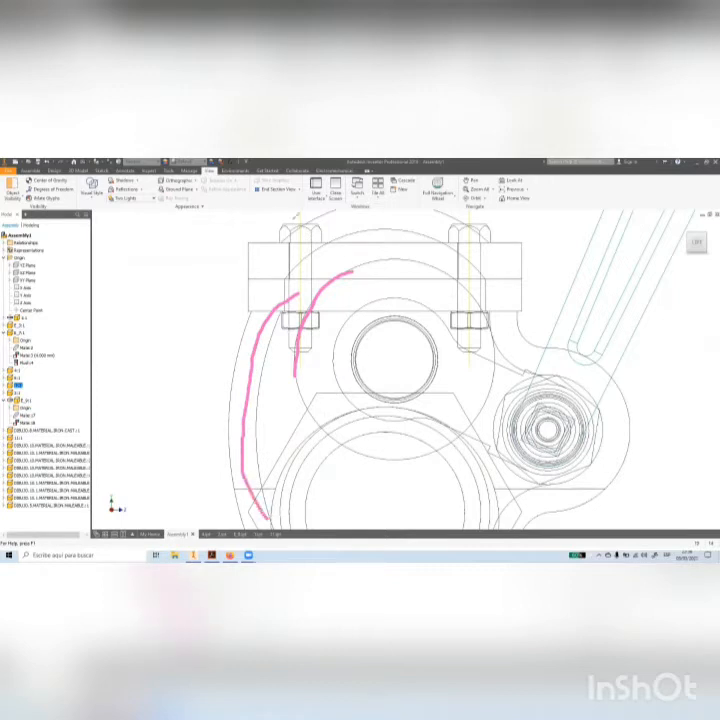
{"action": "key", "text": "ctrl+z"}
{"action": "key", "text": "ctrl+z"}
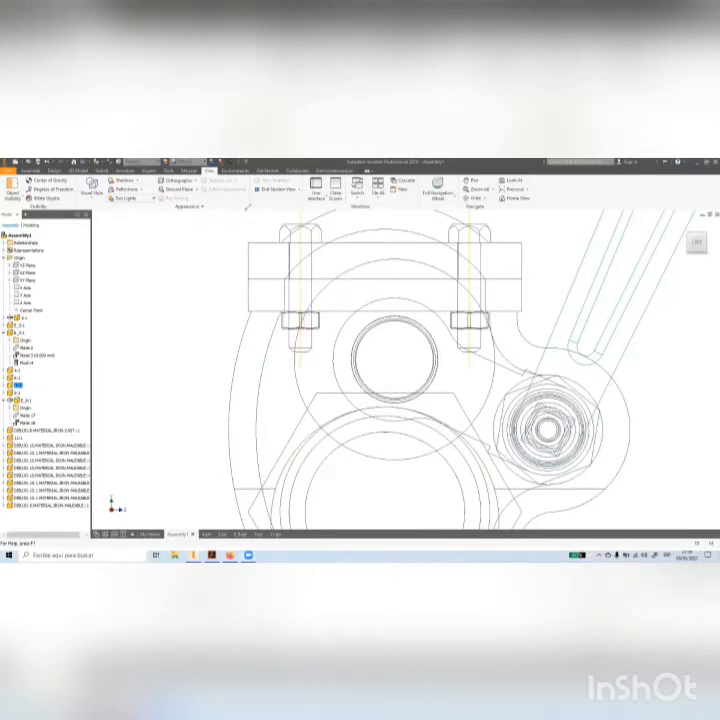
{"action": "scroll", "coordinate": [413, 410], "scroll_direction": "down", "scroll_amount": 3}
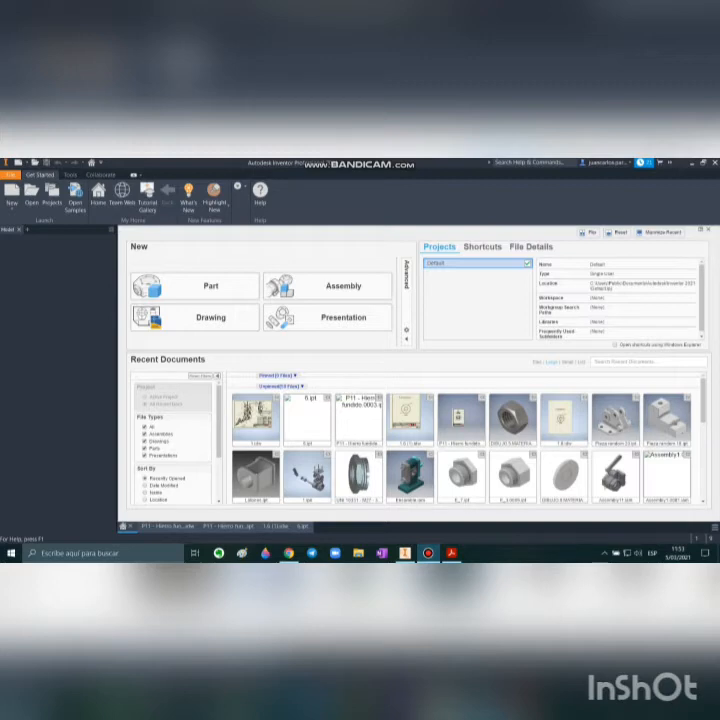
Create a metric part from the Standard (mm).ipt template and start a 2D sketch on the YZ plane
{"action": "key", "text": "ctrl+n"}
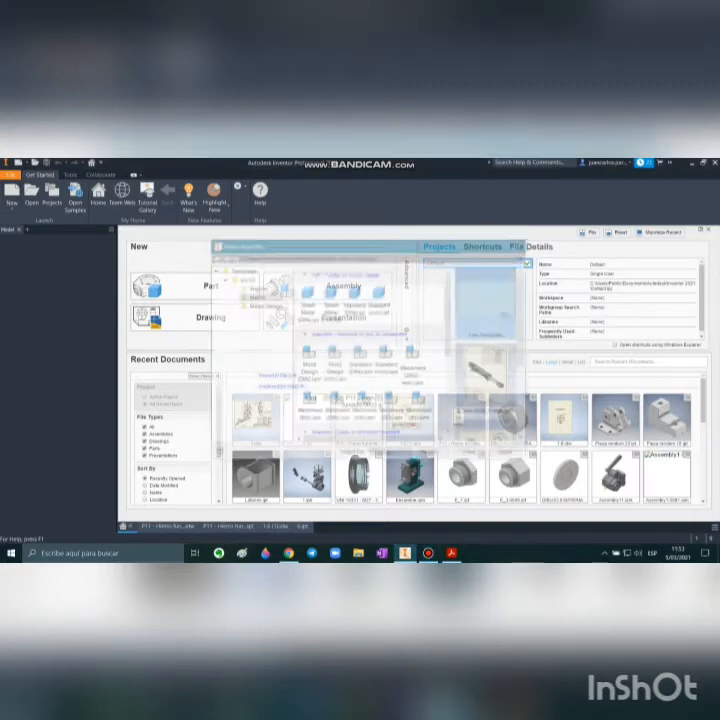
{"action": "left_click", "coordinate": [379, 300]}
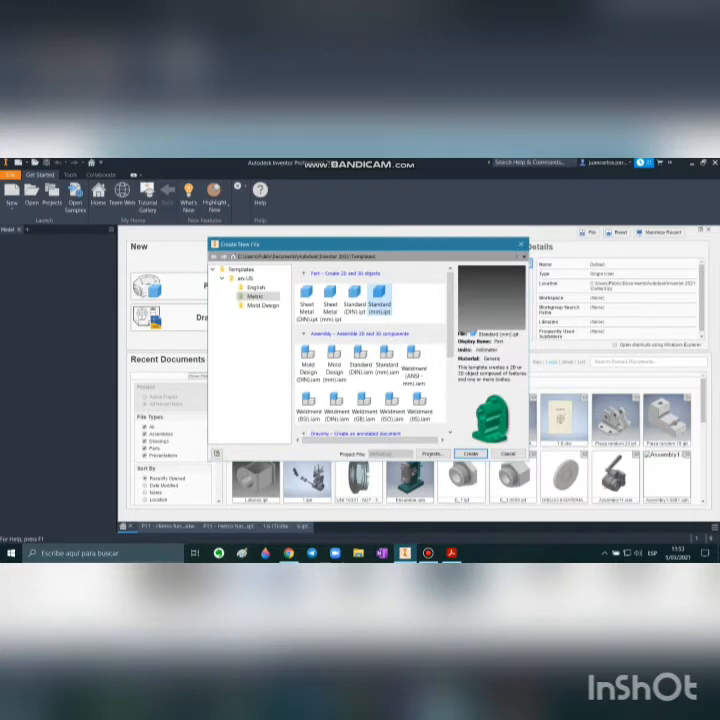
{"action": "key", "text": "Return"}
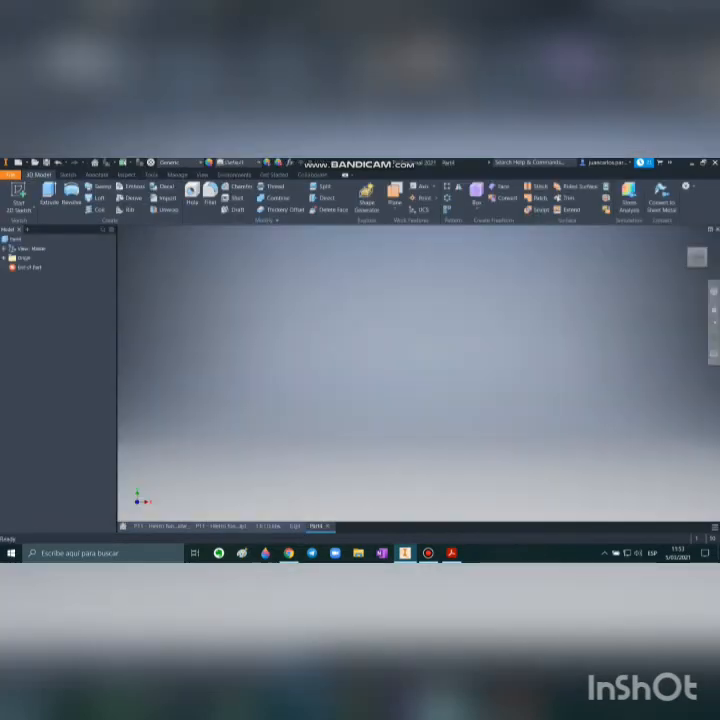
{"action": "left_click", "coordinate": [18, 198]}
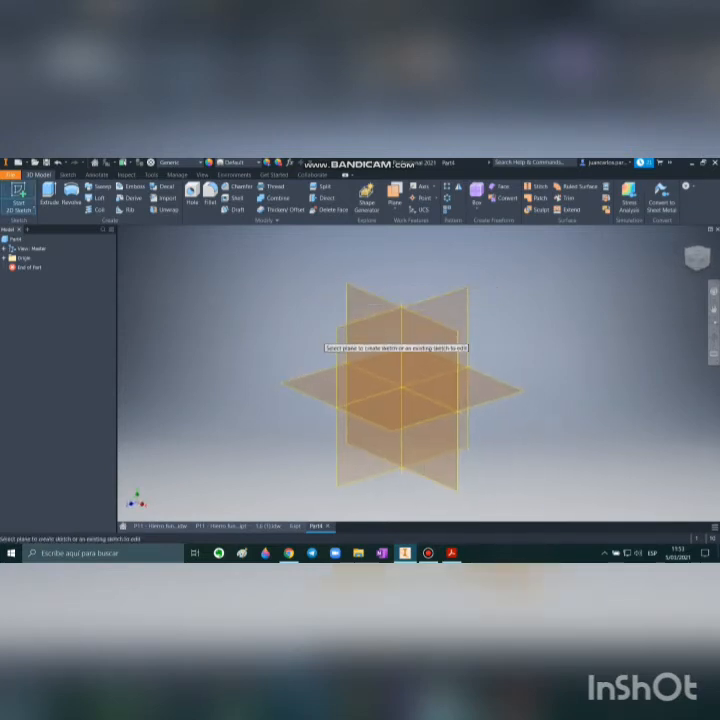
{"action": "left_click", "coordinate": [378, 350]}
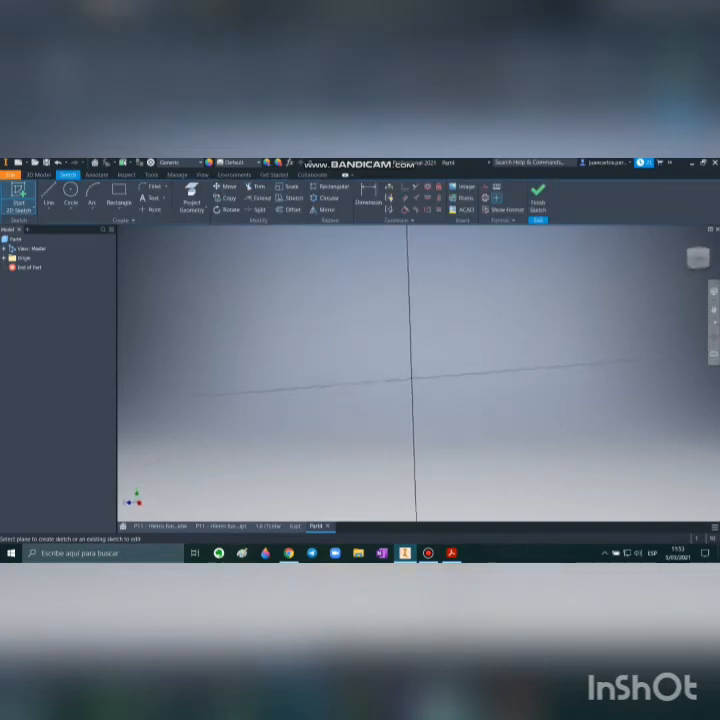
Sketch two concentric circles at the origin with diameters of 12 mm and 5 mm
{"action": "key", "text": "c"}
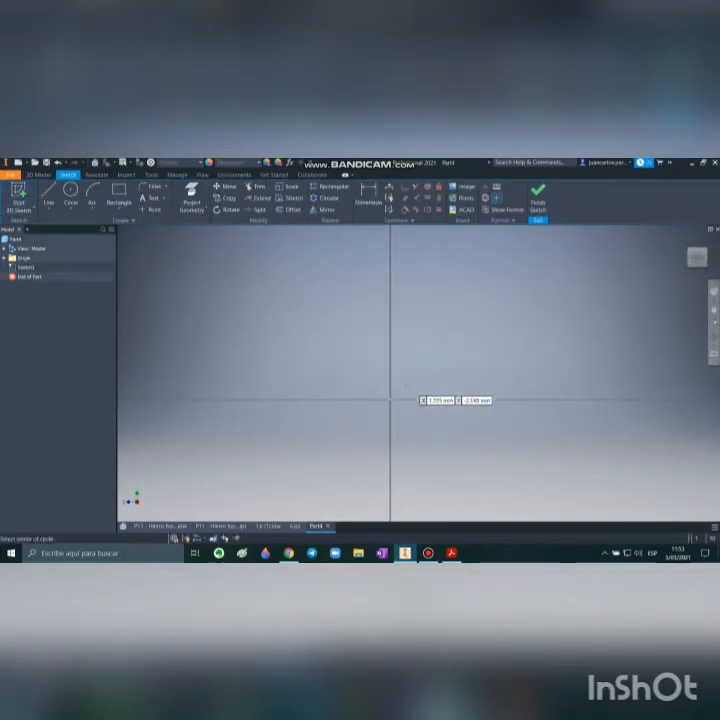
{"action": "left_click", "coordinate": [390, 400]}
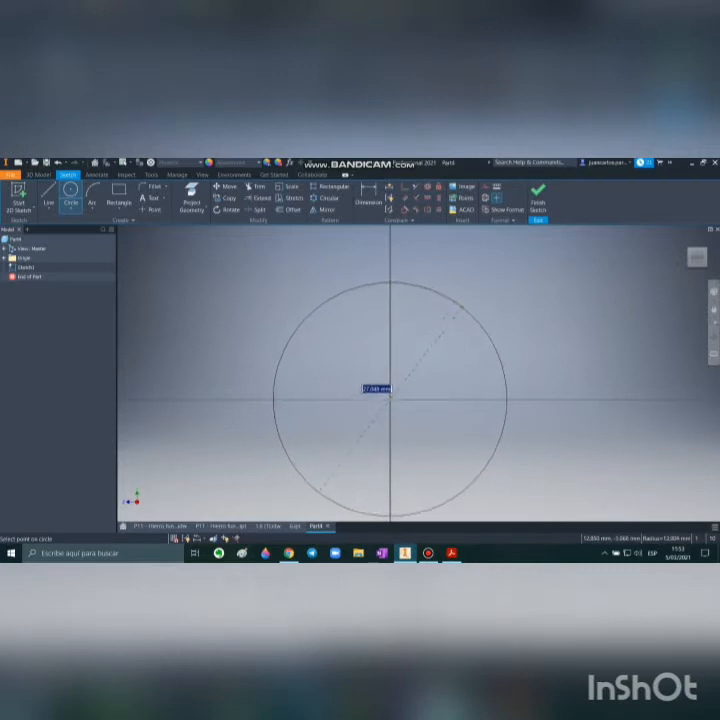
{"action": "type", "text": "10"}
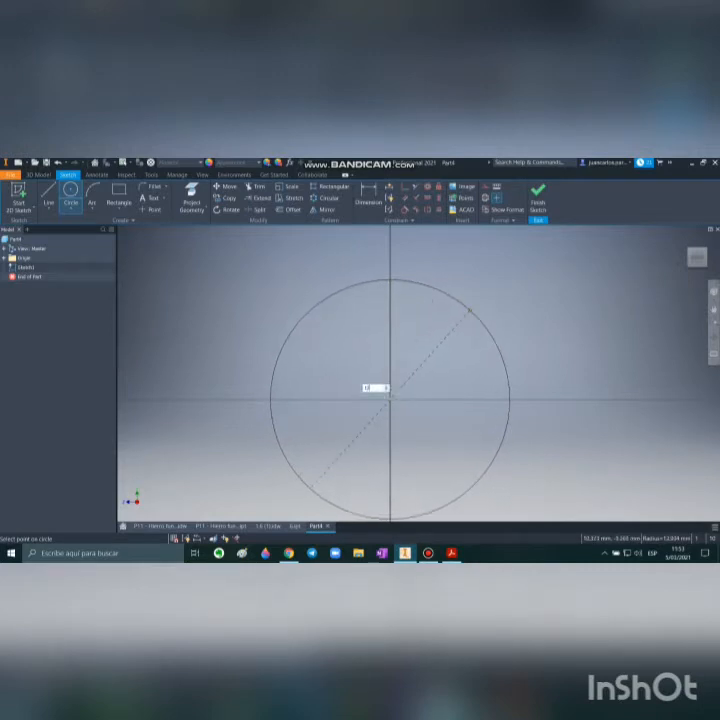
{"action": "key", "text": "Return"}
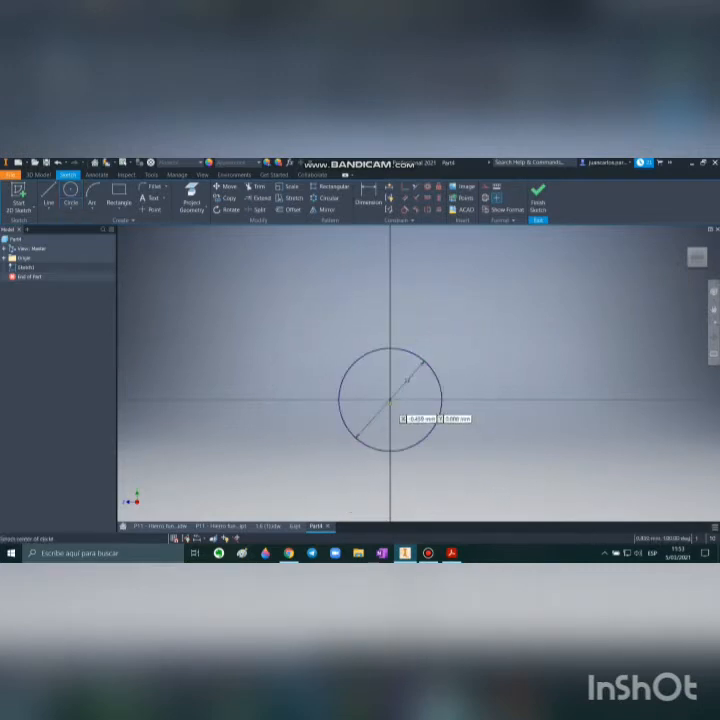
{"action": "left_click", "coordinate": [390, 400]}
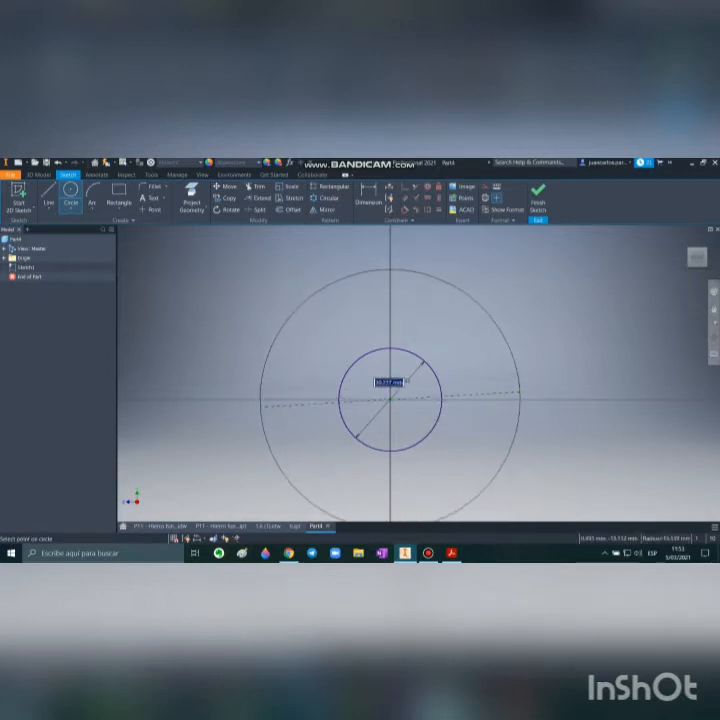
{"action": "type", "text": "4"}
{"action": "key", "text": "Return"}
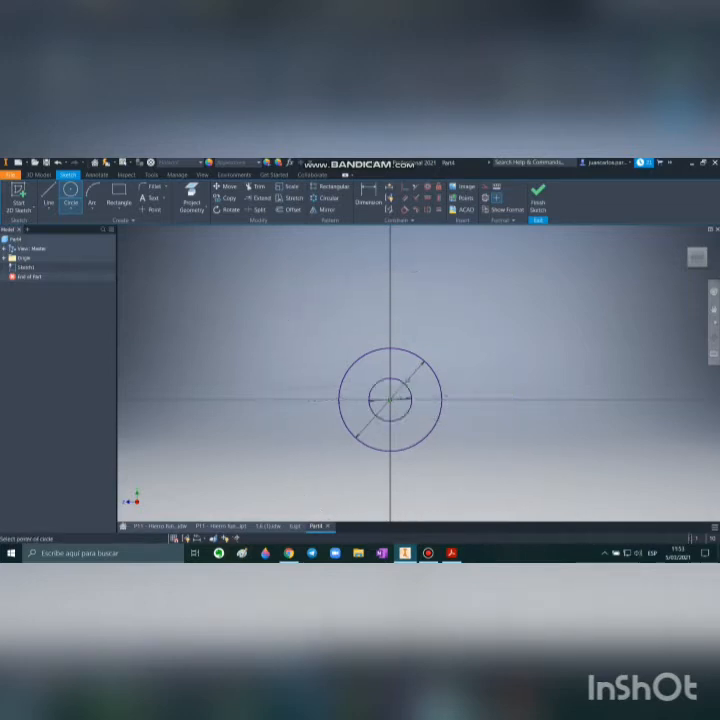
Extrude the ring between the two circles 2 mm to form a washer
{"action": "key", "text": "e"}
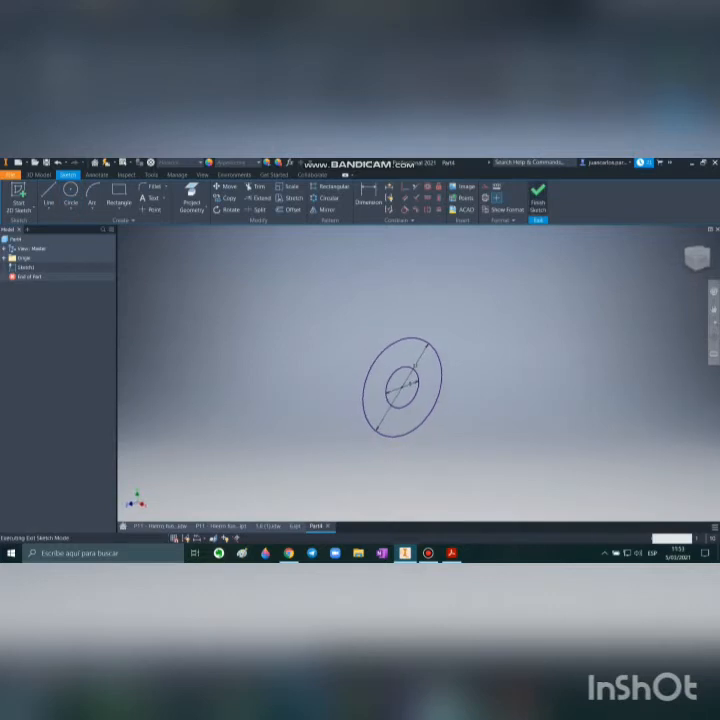
{"action": "left_click", "coordinate": [428, 372]}
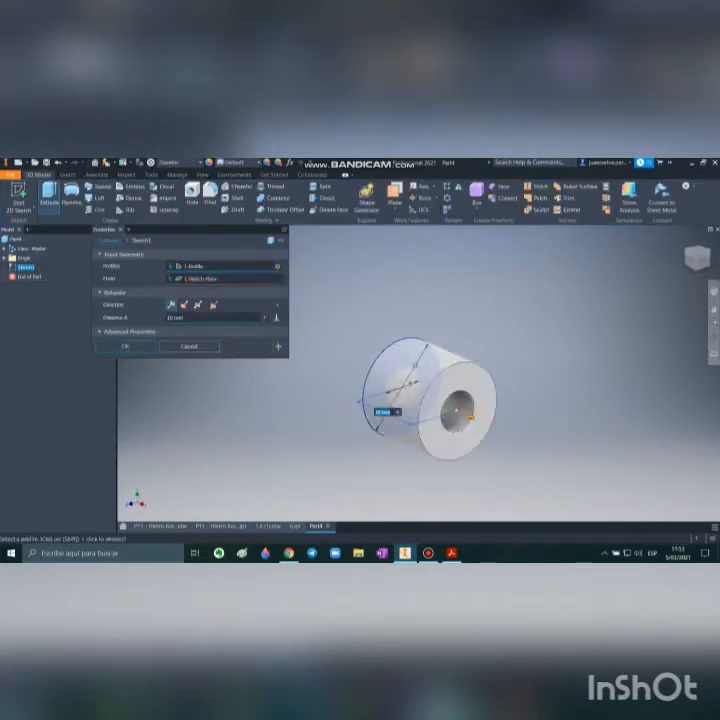
{"action": "key", "text": "Return"}
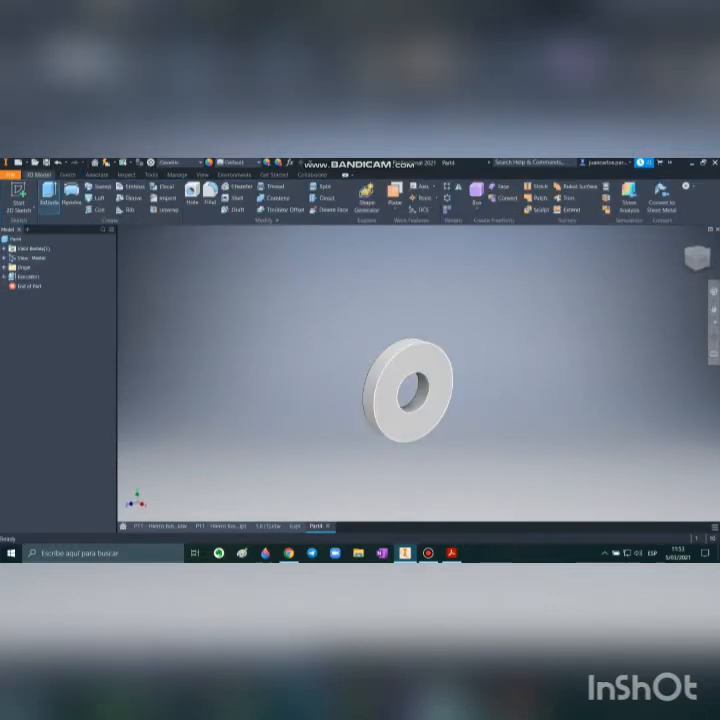
Inspect the washer from several angles and close the part without saving it
{"action": "middle_click_drag", "start_coordinate": [400, 390], "coordinate": [560, 390], "text": "shift"}
{"action": "middle_click_drag", "start_coordinate": [440, 390], "coordinate": [460, 420], "text": "shift"}
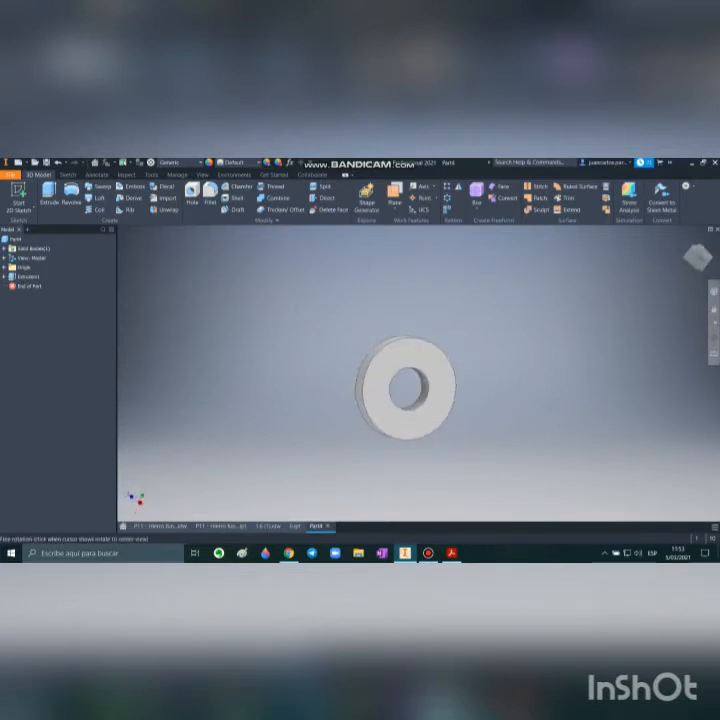
{"action": "scroll", "coordinate": [460, 420], "scroll_direction": "up", "scroll_amount": 5}
{"action": "scroll", "coordinate": [370, 365], "scroll_direction": "down", "scroll_amount": 5}
{"action": "middle_click_drag", "start_coordinate": [370, 365], "coordinate": [390, 375], "text": "shift"}
{"action": "key", "text": "ctrl+F4"}
{"action": "key", "text": "Tab"}
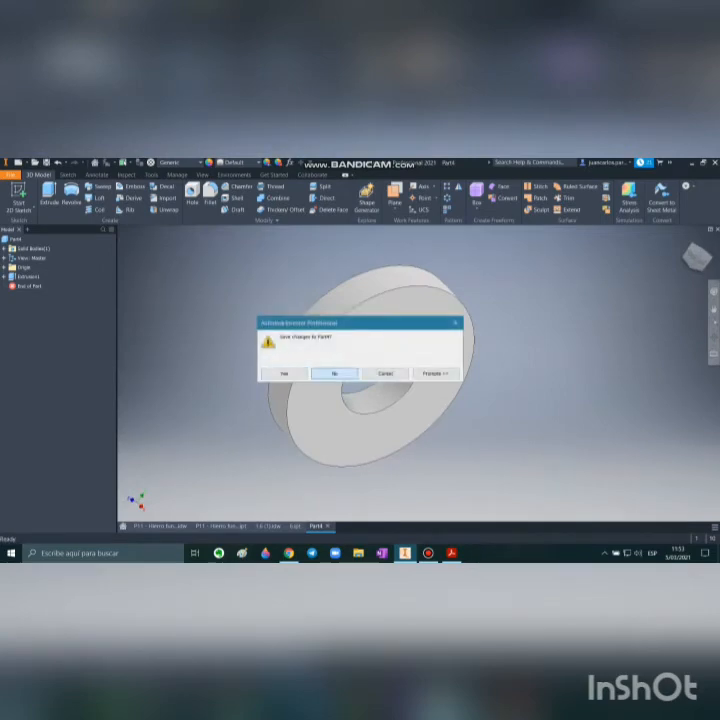
{"action": "key", "text": "Return"}
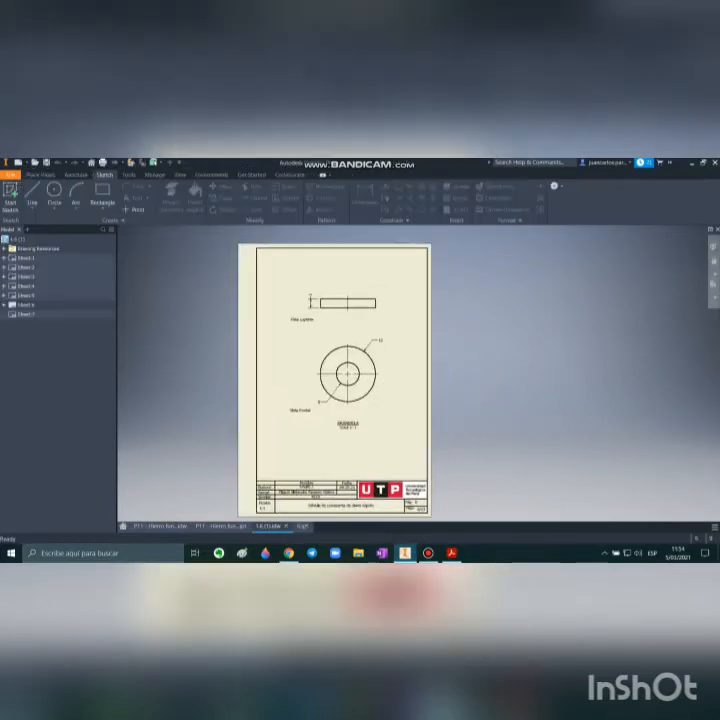
Examine the title block and overall layout of the washer (ARANDELA) sheet in the 1.6 drawing
{"action": "scroll", "coordinate": [357, 440], "scroll_direction": "up", "scroll_amount": 3}
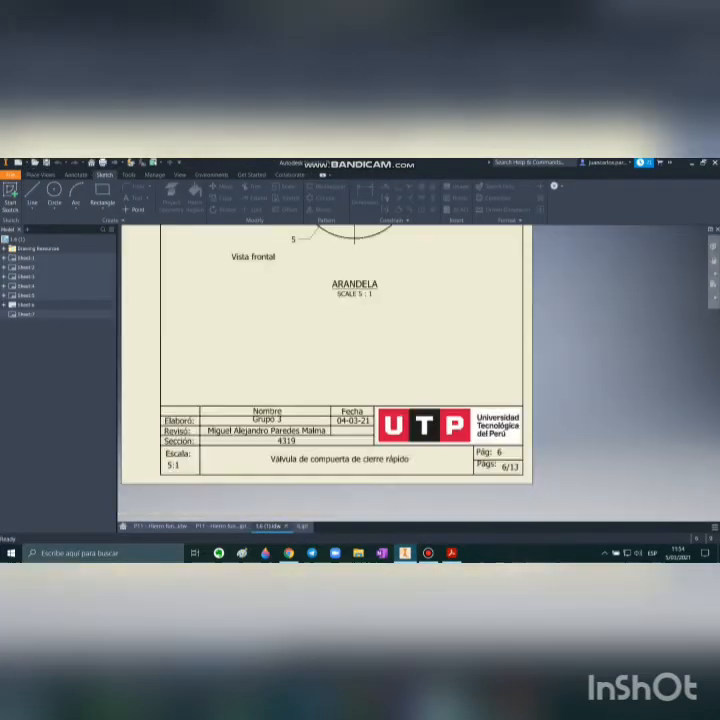
{"action": "scroll", "coordinate": [357, 440], "scroll_direction": "down", "scroll_amount": 6}
{"action": "scroll", "coordinate": [365, 375], "scroll_direction": "up", "scroll_amount": 5}
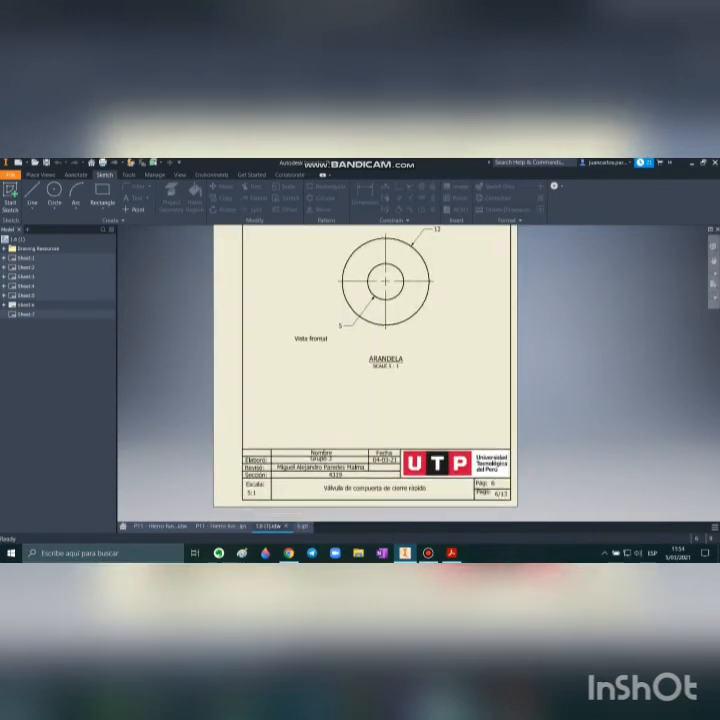
{"action": "scroll", "coordinate": [365, 365], "scroll_direction": "down", "scroll_amount": 3}
{"action": "scroll", "coordinate": [375, 365], "scroll_direction": "up", "scroll_amount": 4}
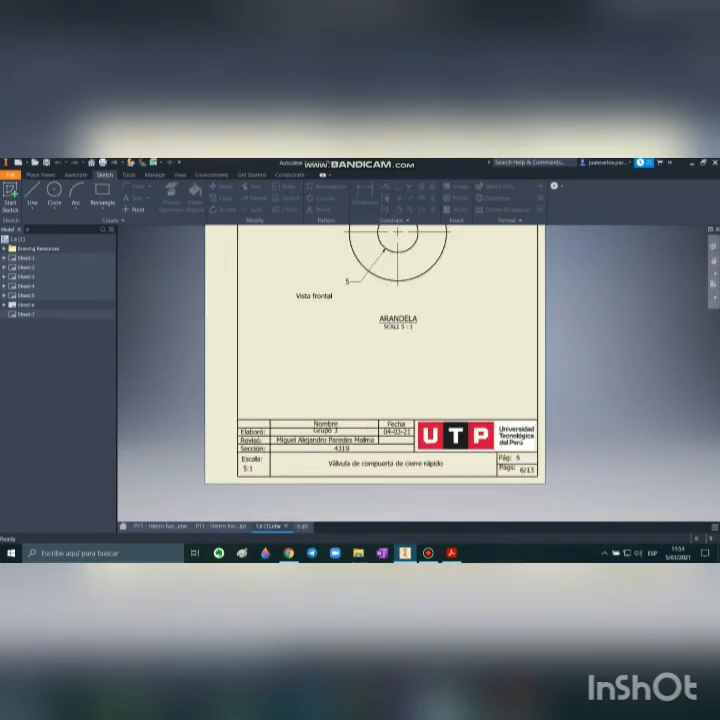
{"action": "scroll", "coordinate": [450, 300], "scroll_direction": "down", "scroll_amount": 2}
{"action": "scroll", "coordinate": [450, 300], "scroll_direction": "up", "scroll_amount": 6}
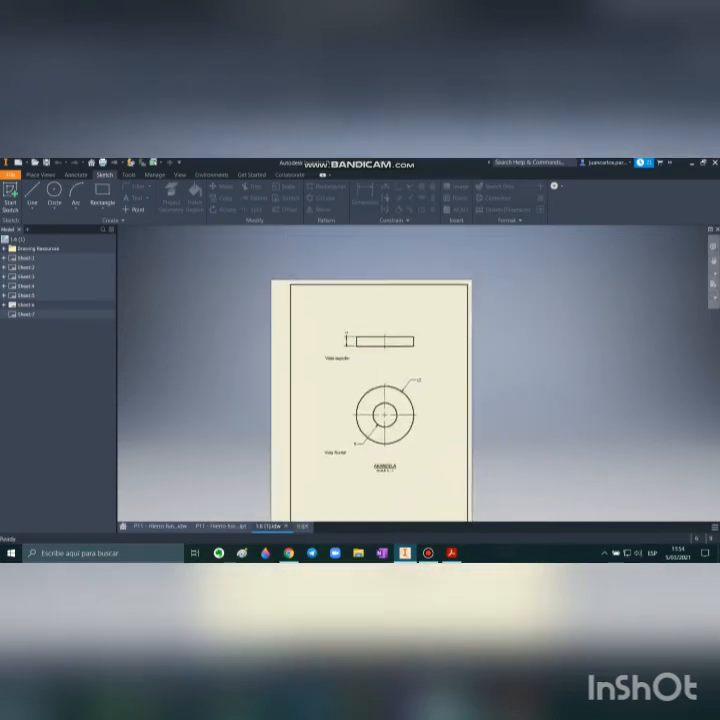
Examine the outer and inner diameter dimensions in the washer's front view (Vista frontal)
{"action": "scroll", "coordinate": [330, 380], "scroll_direction": "down", "scroll_amount": 3}
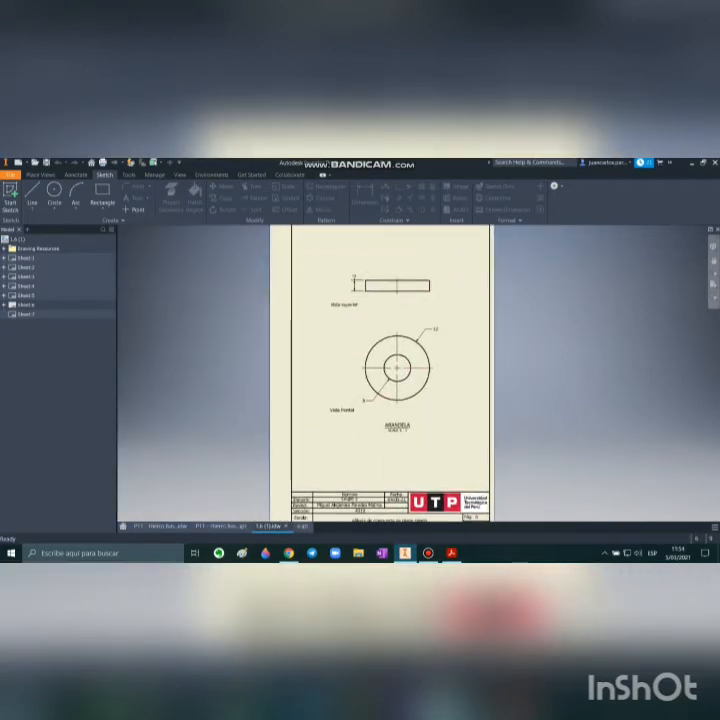
{"action": "scroll", "coordinate": [410, 338], "scroll_direction": "up", "scroll_amount": 2}
{"action": "scroll", "coordinate": [390, 340], "scroll_direction": "down", "scroll_amount": 2}
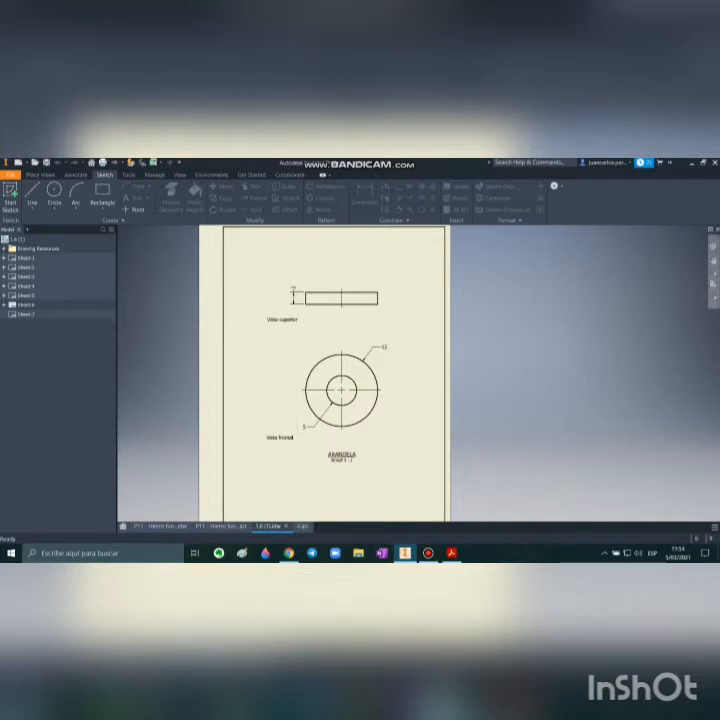
{"action": "scroll", "coordinate": [352, 462], "scroll_direction": "up", "scroll_amount": 3}
{"action": "scroll", "coordinate": [345, 372], "scroll_direction": "down", "scroll_amount": 3}
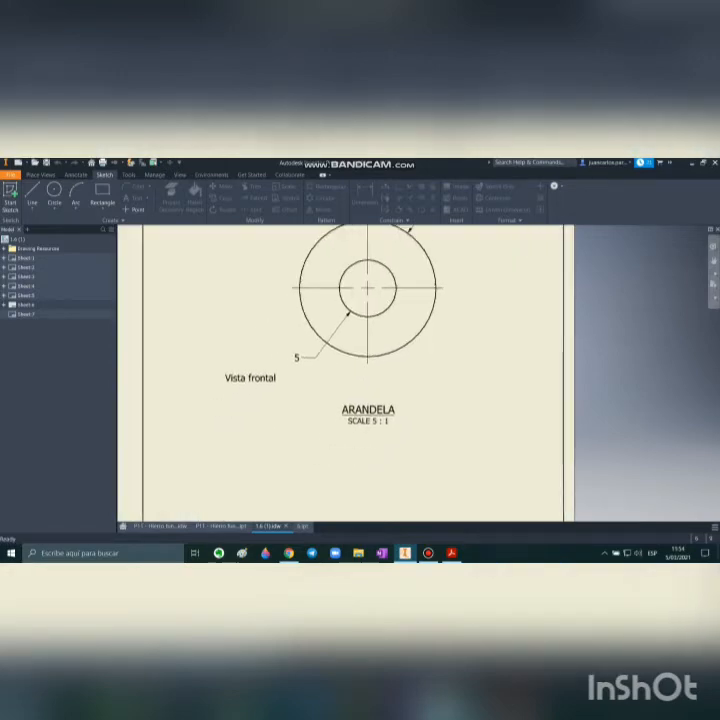
{"action": "mouse_move", "coordinate": [375, 310]}
{"action": "middle_mouse_down"}
{"action": "mouse_move", "coordinate": [351, 386]}
{"action": "mouse_move", "coordinate": [352, 438]}
{"action": "middle_mouse_up"}
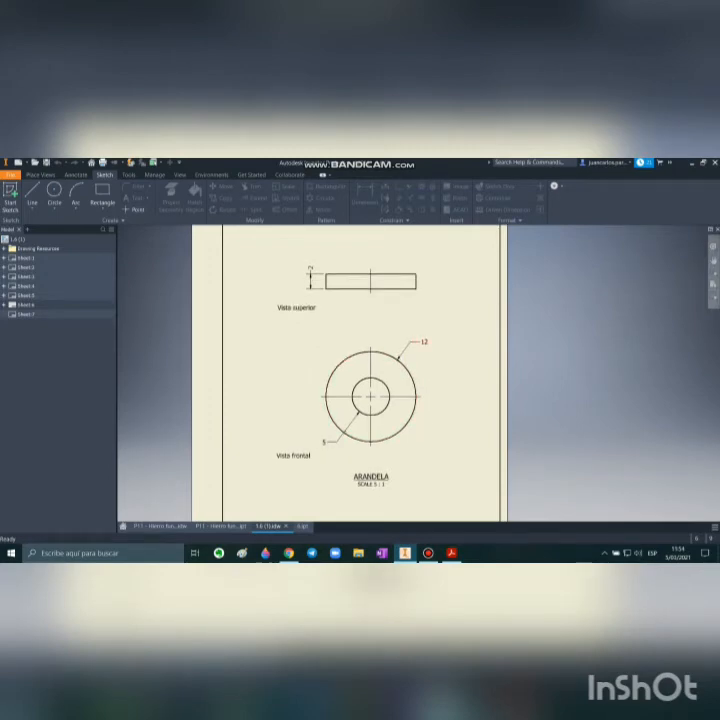
{"action": "scroll", "coordinate": [419, 367], "scroll_direction": "up", "scroll_amount": 4}
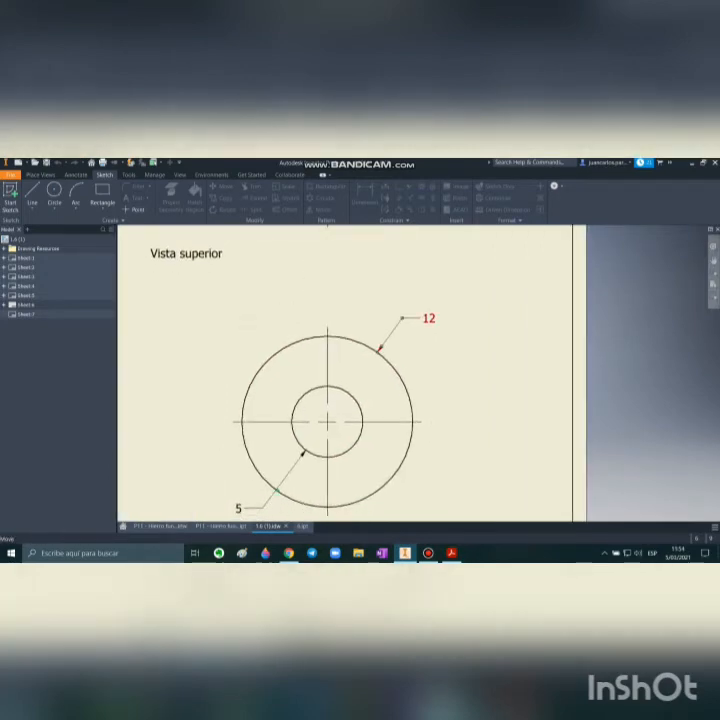
{"action": "scroll", "coordinate": [430, 314], "scroll_direction": "down", "scroll_amount": 3}
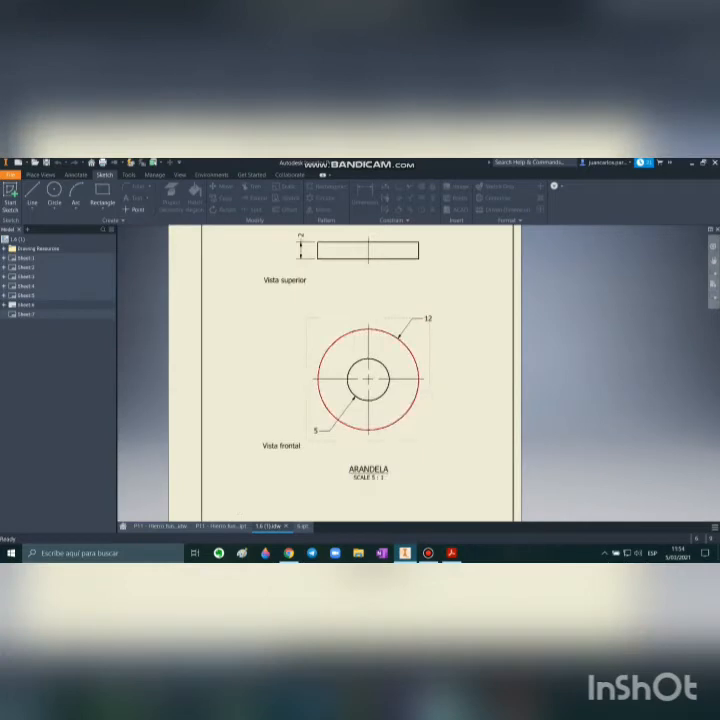
{"action": "scroll", "coordinate": [411, 351], "scroll_direction": "up", "scroll_amount": 4}
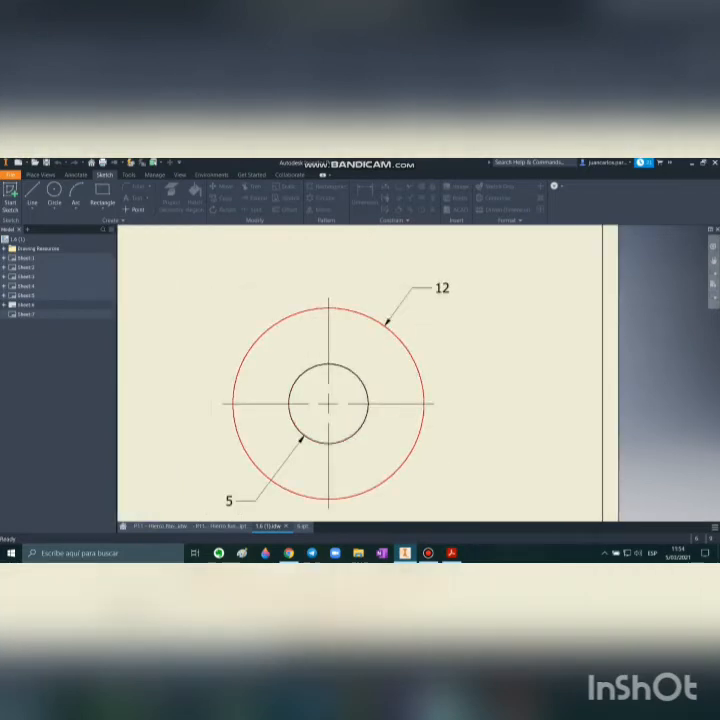
{"action": "scroll", "coordinate": [369, 313], "scroll_direction": "down", "scroll_amount": 3}
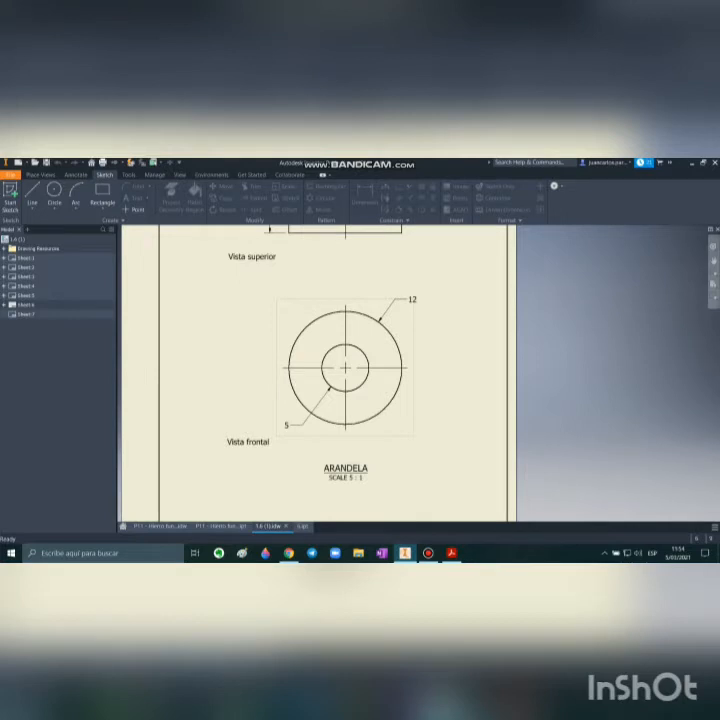
Check the thickness dimension in the washer's top view (Vista superior)
{"action": "middle_click_drag", "start_coordinate": [407, 272], "coordinate": [414, 336]}
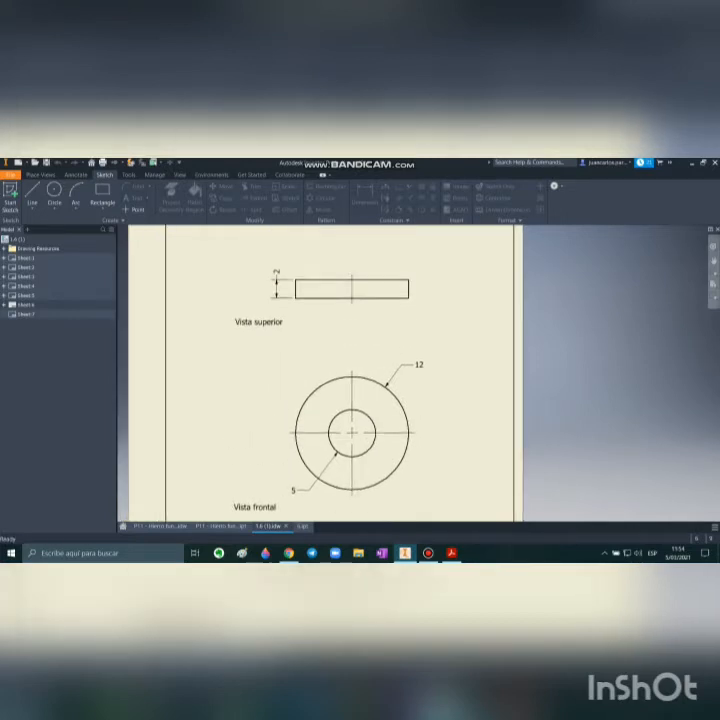
{"action": "scroll", "coordinate": [418, 318], "scroll_direction": "up", "scroll_amount": 4}
{"action": "middle_click_drag", "start_coordinate": [290, 299], "coordinate": [413, 337]}
{"action": "scroll", "coordinate": [412, 335], "scroll_direction": "down", "scroll_amount": 3}
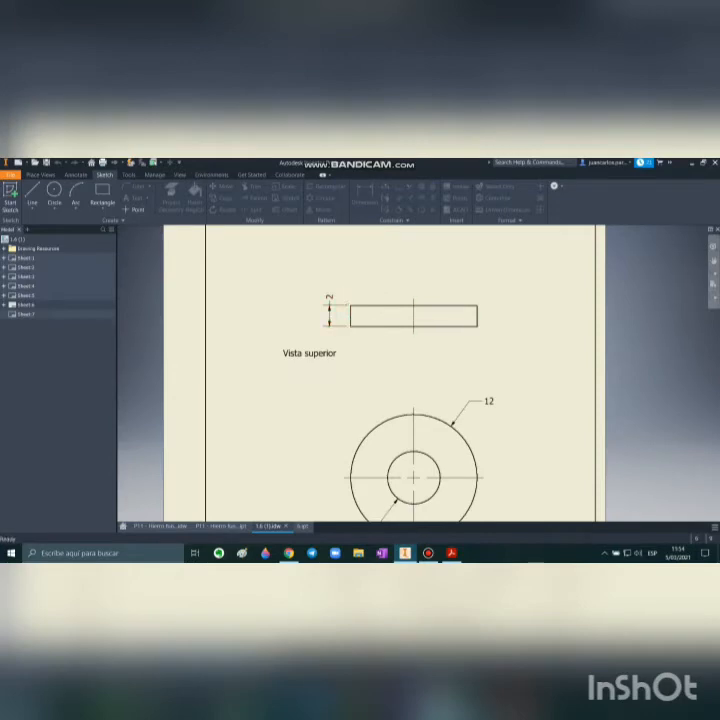
Review the washer sheet's drawing scale and page numbering, and compare its top and front views again
{"action": "scroll", "coordinate": [412, 330], "scroll_direction": "down", "scroll_amount": 3}
{"action": "mouse_move", "coordinate": [357, 300]}
{"action": "middle_mouse_down"}
{"action": "mouse_move", "coordinate": [352, 369]}
{"action": "mouse_move", "coordinate": [374, 420]}
{"action": "mouse_move", "coordinate": [366, 398]}
{"action": "mouse_move", "coordinate": [367, 282]}
{"action": "middle_mouse_up"}
{"action": "scroll", "coordinate": [262, 449], "scroll_direction": "up", "scroll_amount": 3}
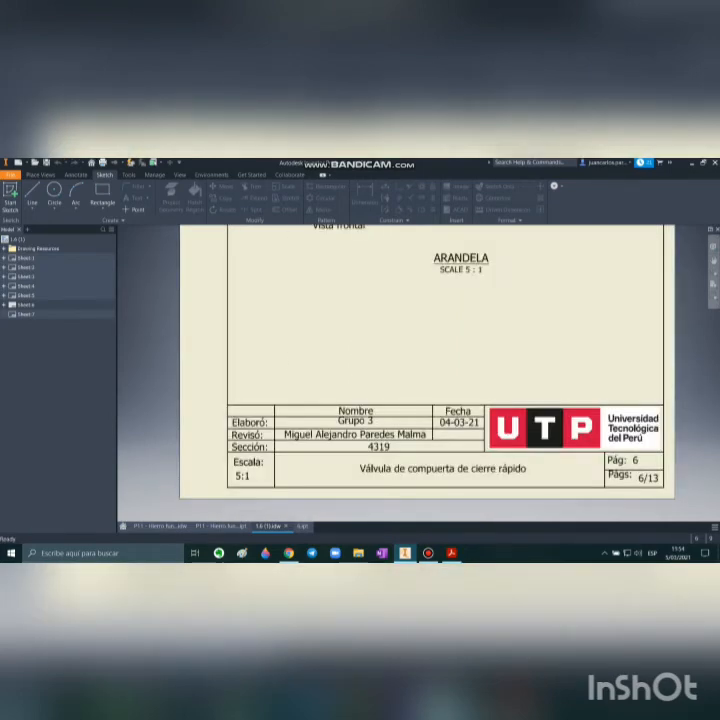
{"action": "mouse_move", "coordinate": [400, 350]}
{"action": "middle_mouse_down"}
{"action": "mouse_move", "coordinate": [346, 348]}
{"action": "mouse_move", "coordinate": [398, 366]}
{"action": "middle_mouse_up"}
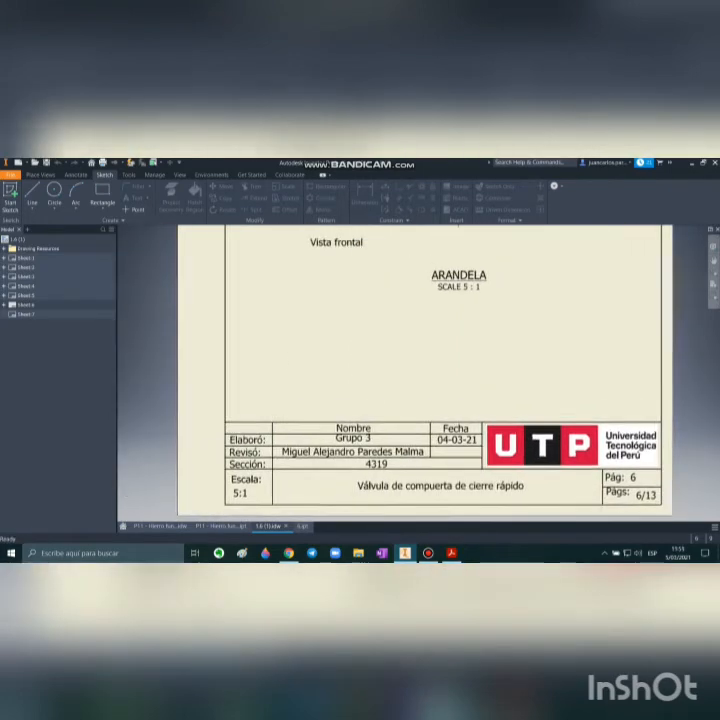
{"action": "scroll", "coordinate": [398, 366], "scroll_direction": "down", "scroll_amount": 3}
{"action": "middle_click_drag", "start_coordinate": [398, 280], "coordinate": [361, 456]}
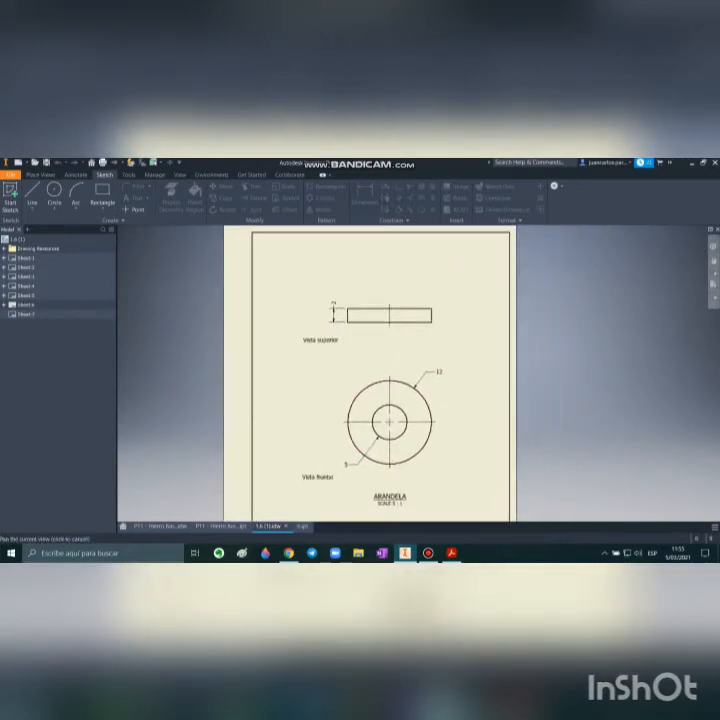
{"action": "scroll", "coordinate": [355, 327], "scroll_direction": "up", "scroll_amount": 3}
{"action": "scroll", "coordinate": [374, 343], "scroll_direction": "down", "scroll_amount": 3}
{"action": "middle_click_drag", "start_coordinate": [374, 343], "coordinate": [363, 289]}
{"action": "middle_click_drag", "start_coordinate": [396, 380], "coordinate": [399, 367]}
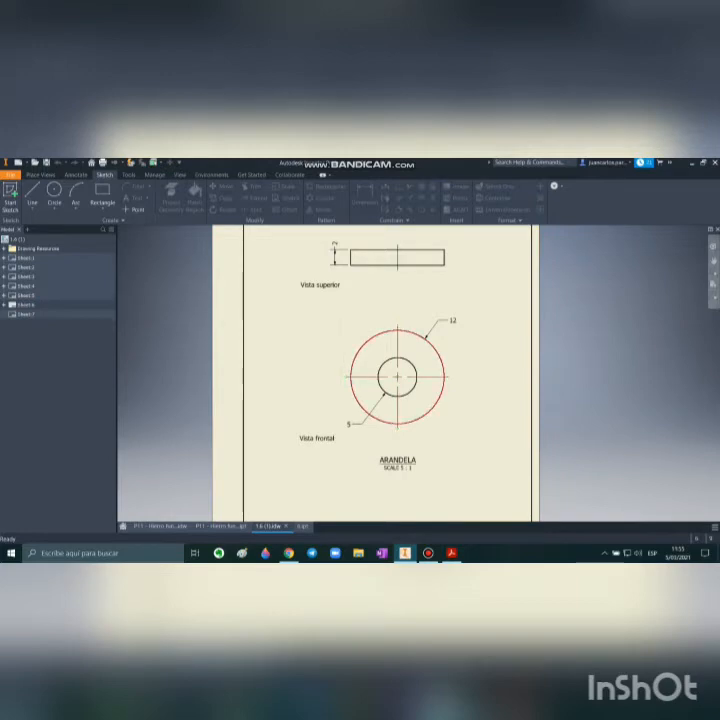
Look over the P11 - Hierro fundido drawing's section and front views, and inspect the part's 3D model
{"action": "left_click", "coordinate": [160, 526]}
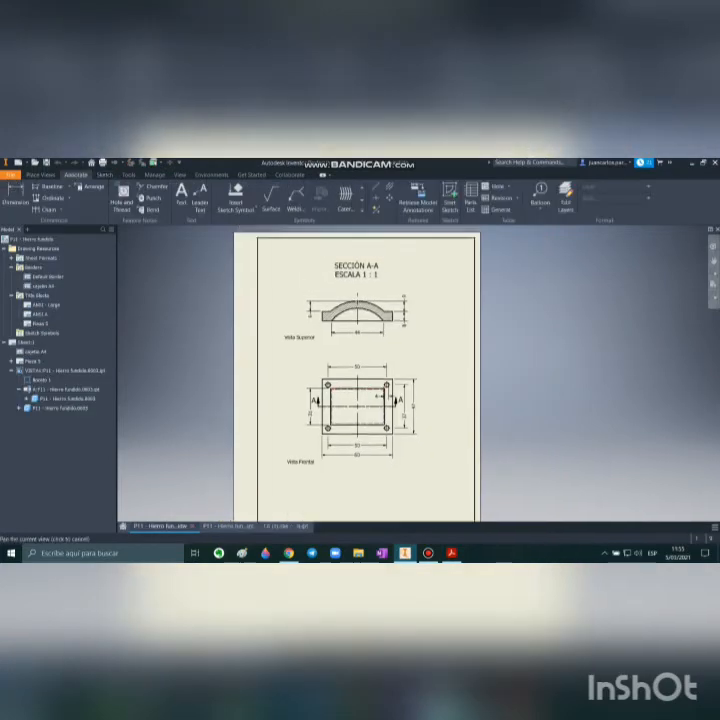
{"action": "mouse_move", "coordinate": [353, 368]}
{"action": "middle_mouse_down"}
{"action": "mouse_move", "coordinate": [353, 320]}
{"action": "mouse_move", "coordinate": [371, 349]}
{"action": "mouse_move", "coordinate": [368, 368]}
{"action": "middle_mouse_up"}
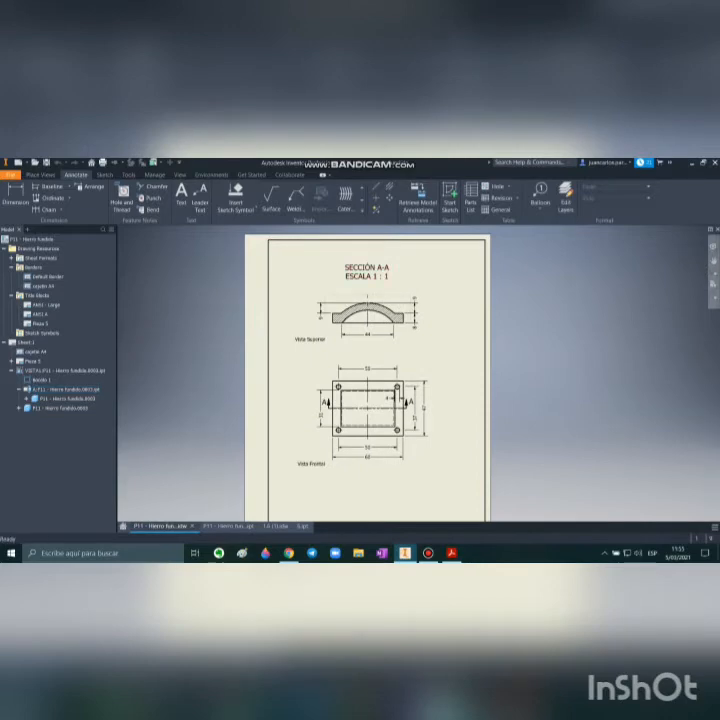
{"action": "scroll", "coordinate": [368, 400], "scroll_direction": "up", "scroll_amount": 3}
{"action": "scroll", "coordinate": [368, 400], "scroll_direction": "down", "scroll_amount": 4}
{"action": "scroll", "coordinate": [368, 400], "scroll_direction": "up", "scroll_amount": 3}
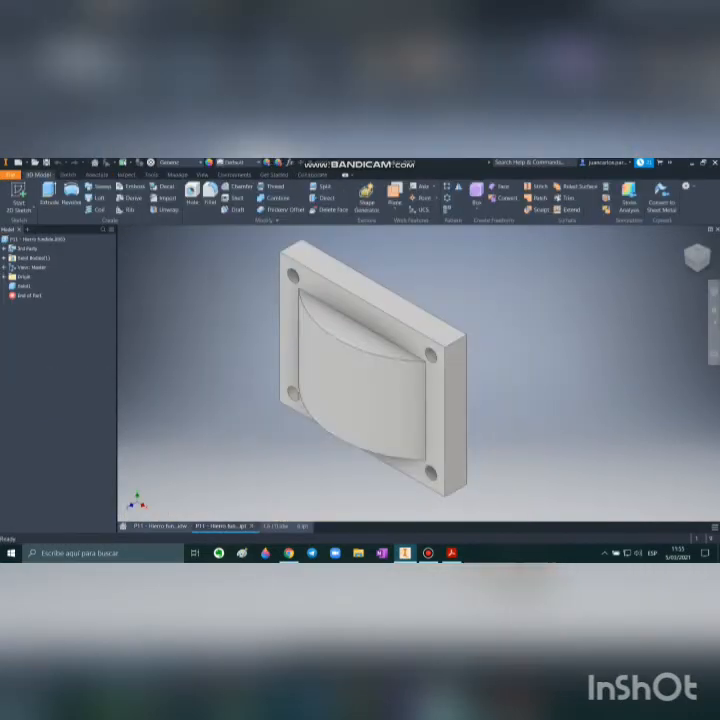
{"action": "mouse_move", "coordinate": [420, 350]}
{"action": "middle_mouse_down", "text": "shift"}
{"action": "mouse_move", "coordinate": [380, 360]}
{"action": "mouse_move", "coordinate": [425, 348]}
{"action": "middle_mouse_up", "text": "shift"}
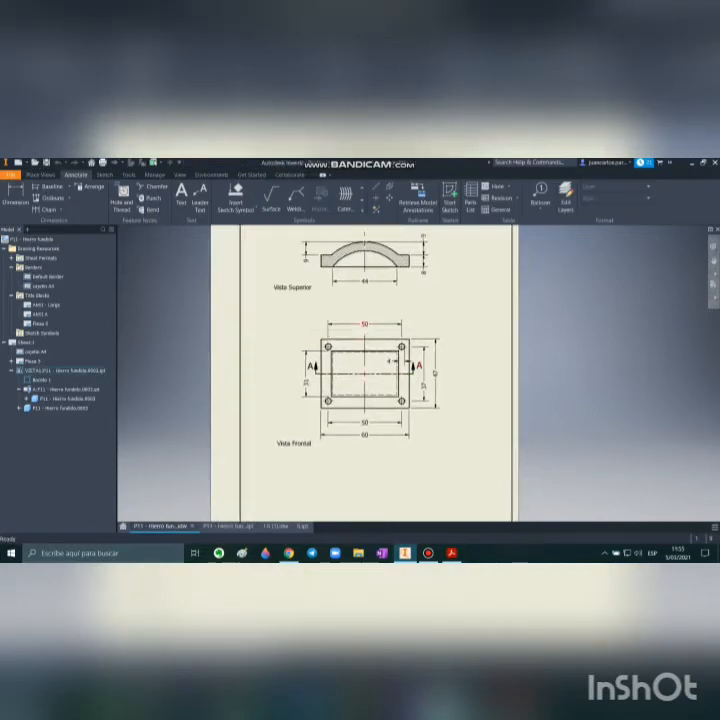
Examine the hatched arch profile in Section A-A (Vista Superior) of the P11 drawing
{"action": "middle_click_drag", "start_coordinate": [400, 350], "coordinate": [415, 424]}
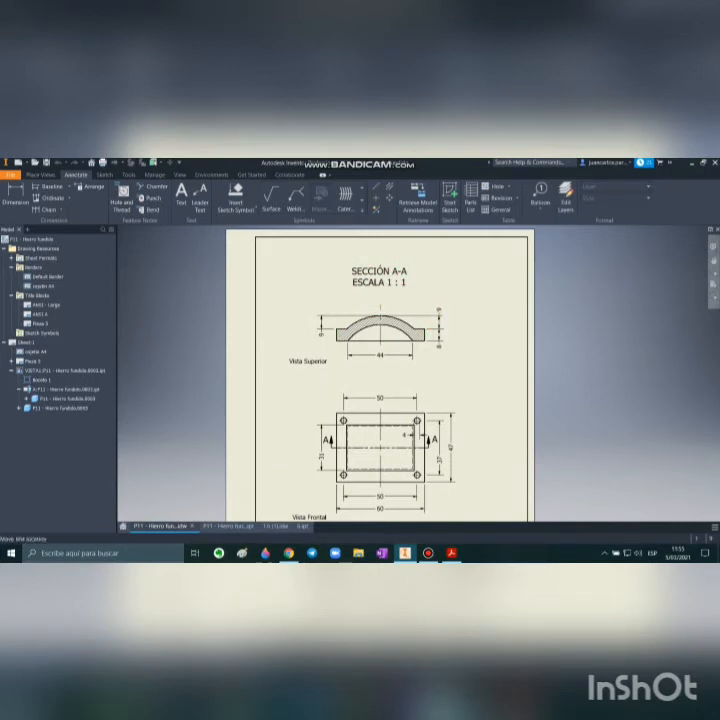
{"action": "scroll", "coordinate": [389, 300], "scroll_direction": "up", "scroll_amount": 3}
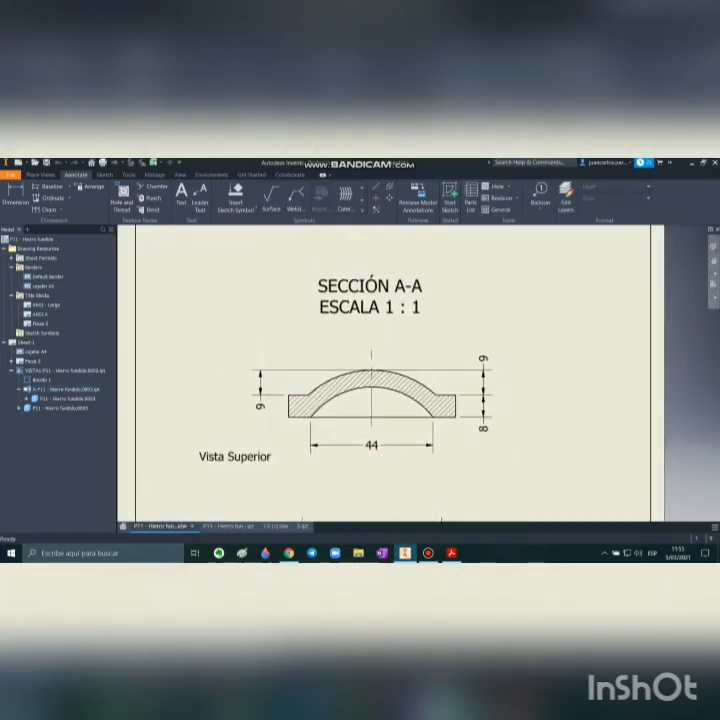
{"action": "middle_click_drag", "start_coordinate": [362, 419], "coordinate": [373, 368]}
{"action": "scroll", "coordinate": [369, 413], "scroll_direction": "down", "scroll_amount": 2}
{"action": "scroll", "coordinate": [372, 369], "scroll_direction": "up", "scroll_amount": 5}
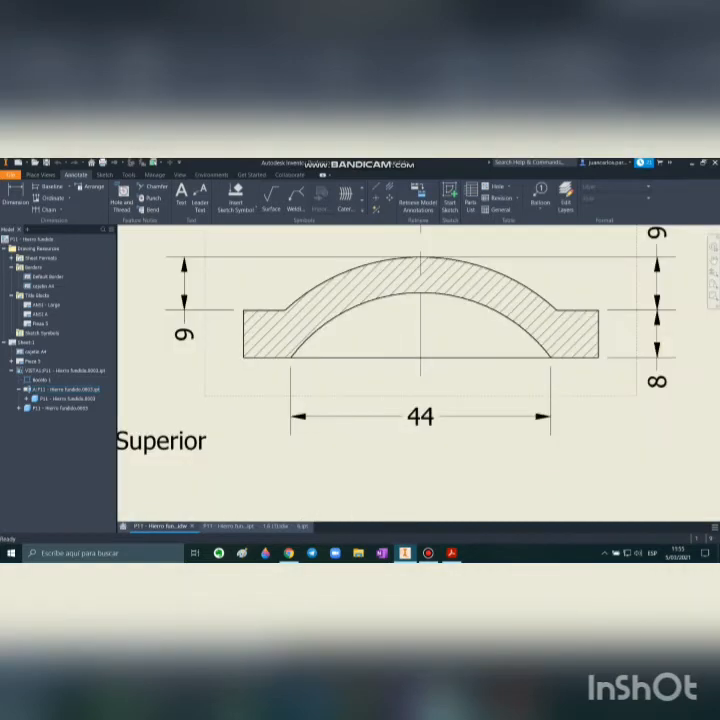
{"action": "right_click", "coordinate": [377, 356]}
{"action": "key", "text": "Escape"}
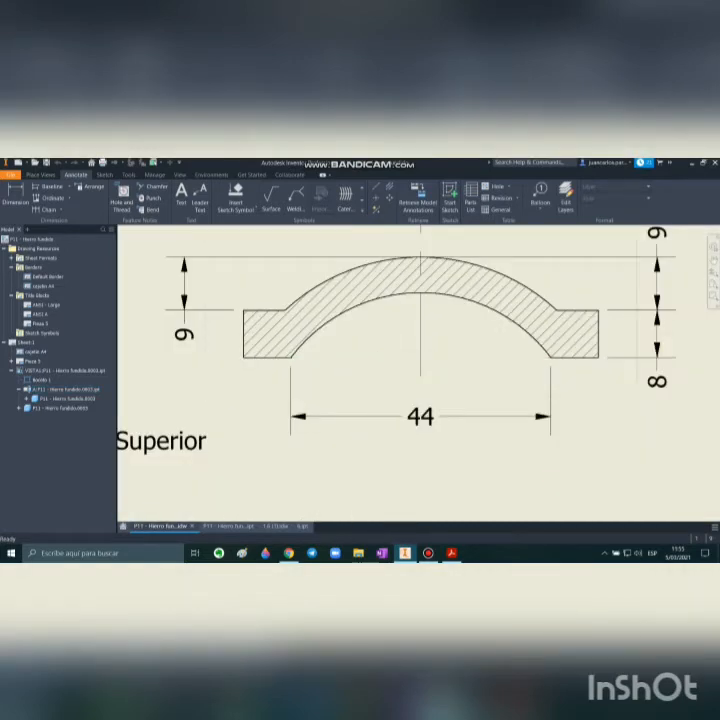
Compare Section A-A with the front view (Vista Frontal) on the P11 sheet
{"action": "scroll", "coordinate": [377, 380], "scroll_direction": "down", "scroll_amount": 2}
{"action": "middle_click_drag", "start_coordinate": [377, 380], "coordinate": [377, 407]}
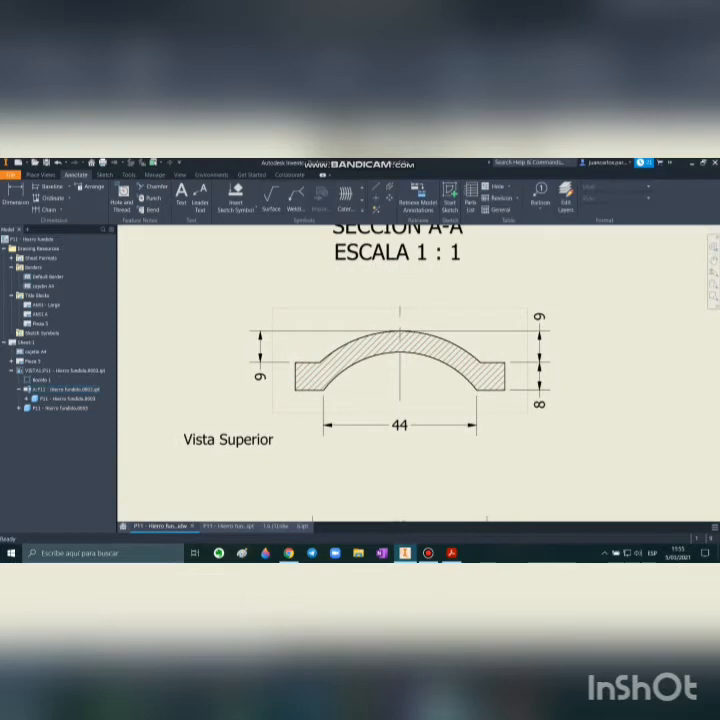
{"action": "scroll", "coordinate": [390, 385], "scroll_direction": "down", "scroll_amount": 4}
{"action": "scroll", "coordinate": [394, 385], "scroll_direction": "up", "scroll_amount": 2}
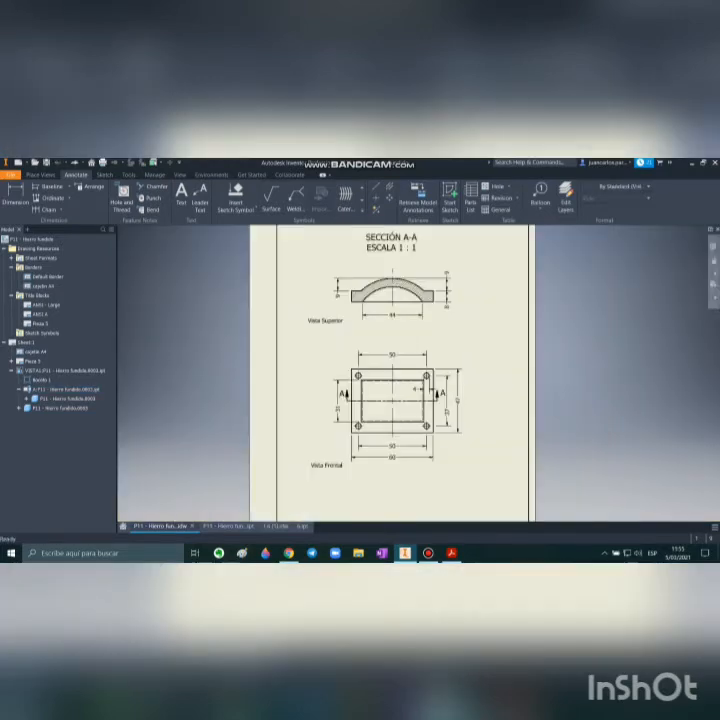
{"action": "mouse_move", "coordinate": [458, 401]}
{"action": "middle_mouse_down"}
{"action": "mouse_move", "coordinate": [448, 365]}
{"action": "mouse_move", "coordinate": [433, 396]}
{"action": "middle_mouse_up"}
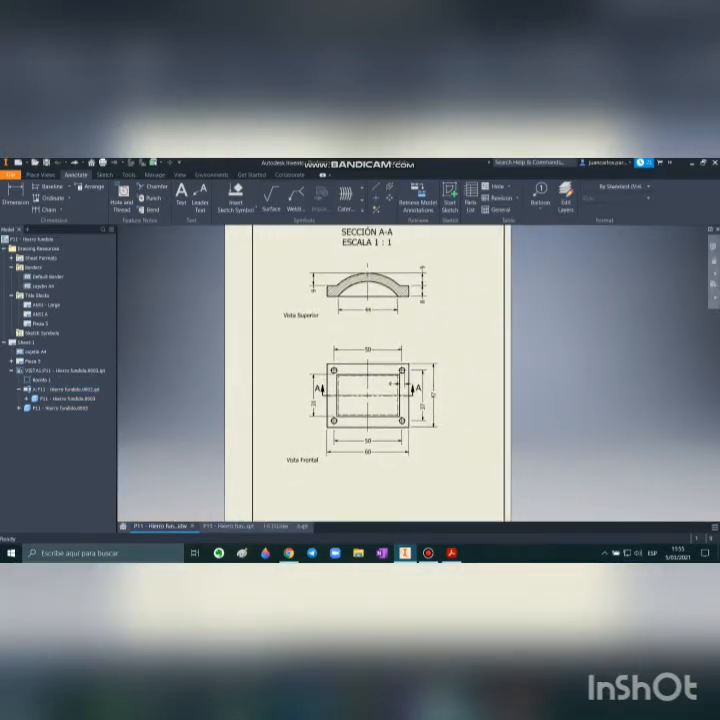
{"action": "middle_click_drag", "start_coordinate": [391, 383], "coordinate": [396, 408]}
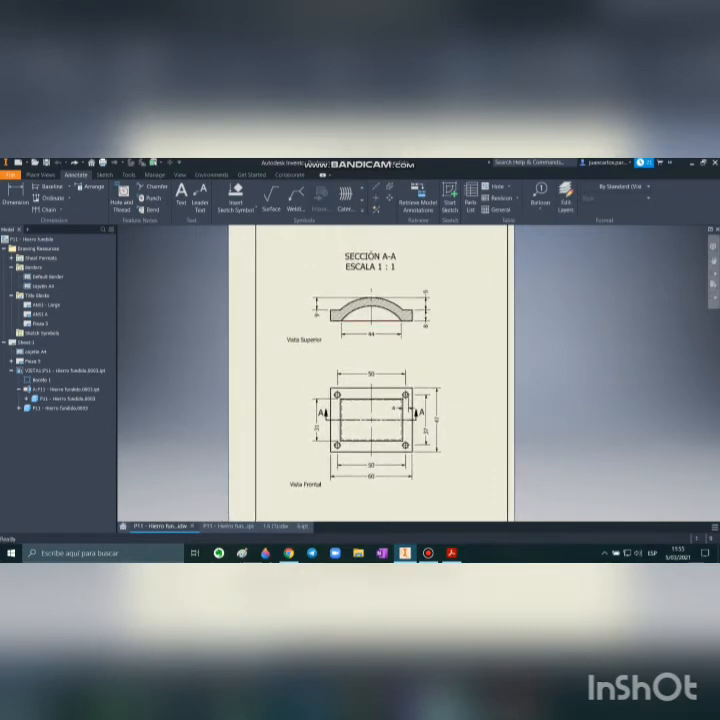
{"action": "mouse_move", "coordinate": [396, 408]}
{"action": "middle_mouse_down"}
{"action": "mouse_move", "coordinate": [376, 347]}
{"action": "mouse_move", "coordinate": [373, 381]}
{"action": "mouse_move", "coordinate": [390, 323]}
{"action": "mouse_move", "coordinate": [379, 374]}
{"action": "mouse_move", "coordinate": [379, 393]}
{"action": "mouse_move", "coordinate": [387, 399]}
{"action": "mouse_move", "coordinate": [383, 425]}
{"action": "middle_mouse_up"}
Check the arch's opening width and the height dimensions of the arch and flange in Section A-A
{"action": "scroll", "coordinate": [342, 339], "scroll_direction": "up", "scroll_amount": 3}
{"action": "scroll", "coordinate": [552, 292], "scroll_direction": "up", "scroll_amount": 3}
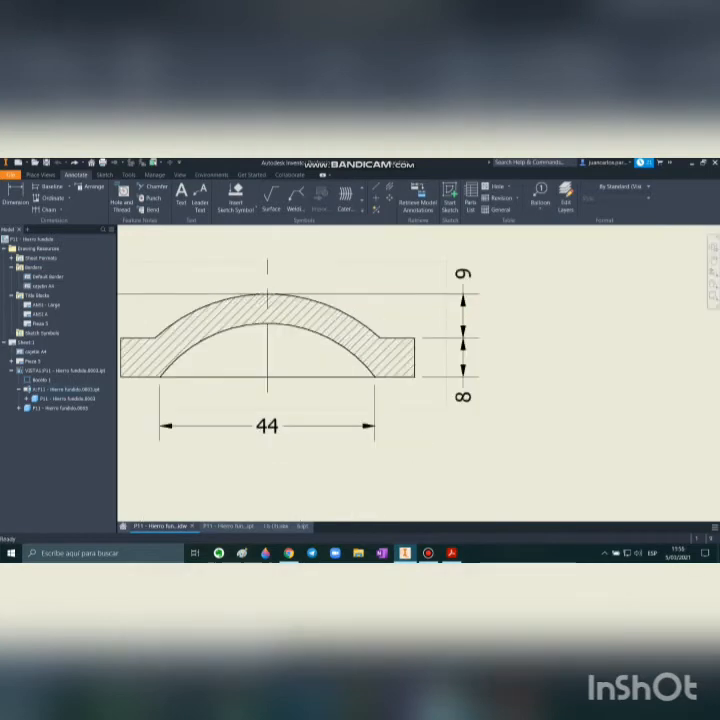
{"action": "scroll", "coordinate": [450, 322], "scroll_direction": "down", "scroll_amount": 3}
{"action": "scroll", "coordinate": [436, 337], "scroll_direction": "up", "scroll_amount": 4}
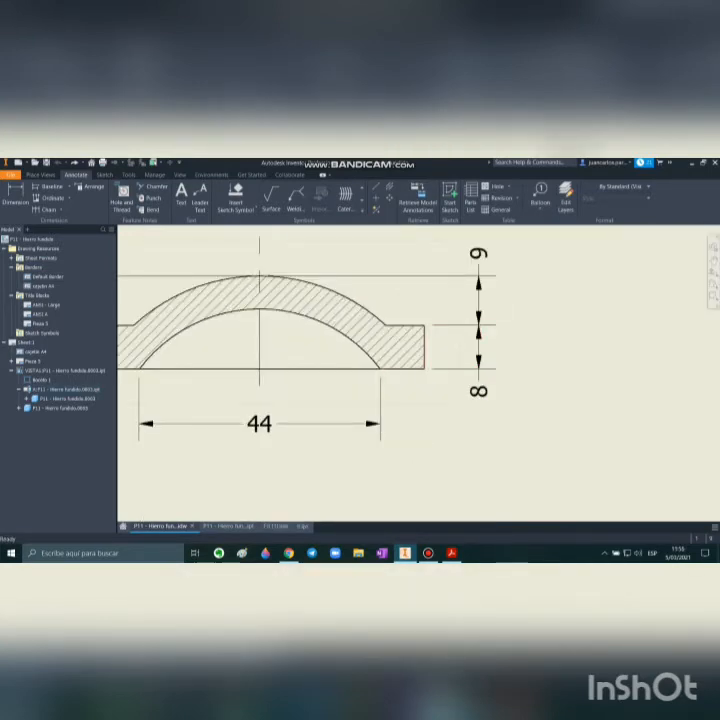
{"action": "scroll", "coordinate": [489, 349], "scroll_direction": "down", "scroll_amount": 3}
{"action": "mouse_move", "coordinate": [489, 349]}
{"action": "middle_mouse_down"}
{"action": "mouse_move", "coordinate": [481, 341]}
{"action": "mouse_move", "coordinate": [491, 266]}
{"action": "mouse_move", "coordinate": [491, 158]}
{"action": "mouse_move", "coordinate": [491, 338]}
{"action": "mouse_move", "coordinate": [515, 315]}
{"action": "mouse_move", "coordinate": [567, 350]}
{"action": "middle_mouse_up"}
{"action": "scroll", "coordinate": [499, 342], "scroll_direction": "up", "scroll_amount": 4}
{"action": "scroll", "coordinate": [505, 330], "scroll_direction": "down", "scroll_amount": 3}
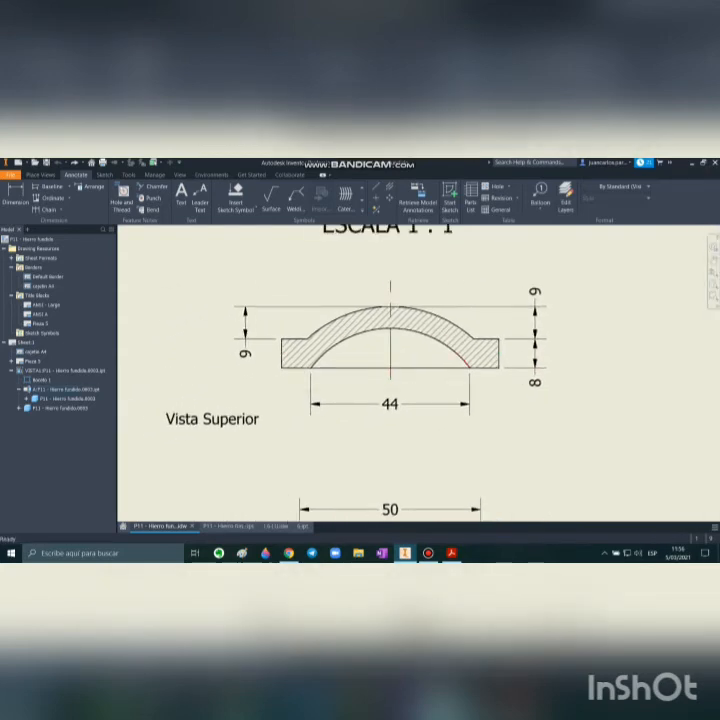
Examine the hole spacing, inner rectangle and outer size dimensions in the front view (Vista Frontal)
{"action": "scroll", "coordinate": [390, 380], "scroll_direction": "down", "scroll_amount": 5}
{"action": "scroll", "coordinate": [410, 390], "scroll_direction": "up", "scroll_amount": 4}
{"action": "middle_click_drag", "start_coordinate": [410, 350], "coordinate": [410, 390]}
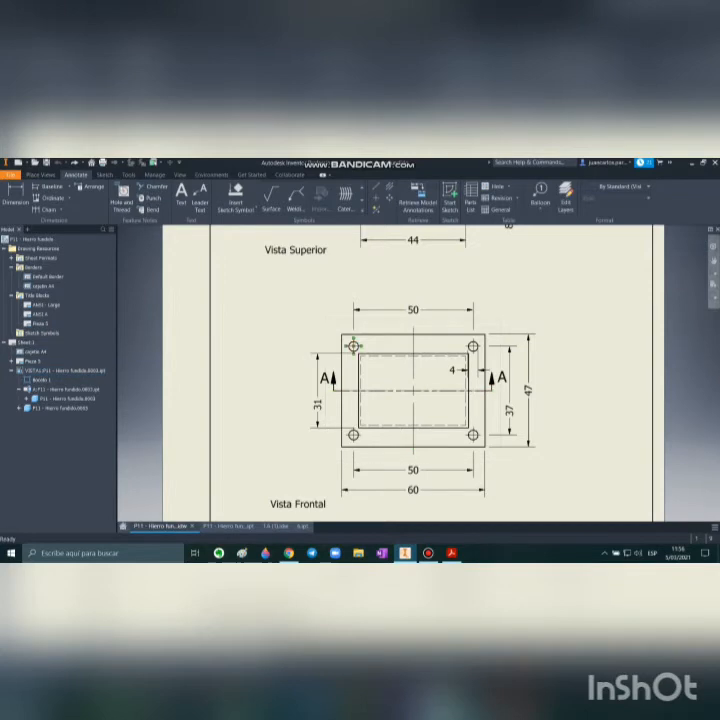
{"action": "scroll", "coordinate": [353, 346], "scroll_direction": "up", "scroll_amount": 3}
{"action": "scroll", "coordinate": [353, 346], "scroll_direction": "down", "scroll_amount": 2}
{"action": "scroll", "coordinate": [418, 370], "scroll_direction": "down", "scroll_amount": 4}
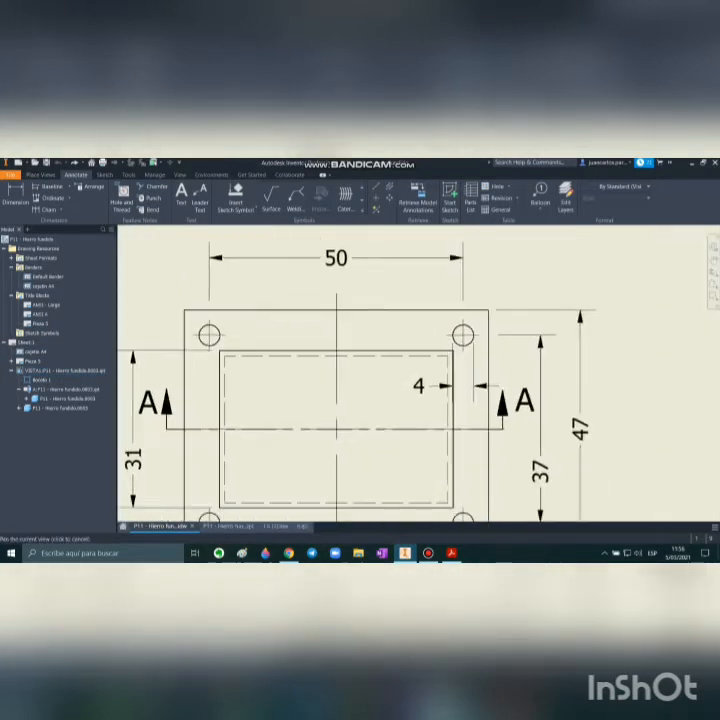
{"action": "mouse_move", "coordinate": [400, 380]}
{"action": "middle_mouse_down"}
{"action": "mouse_move", "coordinate": [432, 348]}
{"action": "mouse_move", "coordinate": [405, 380]}
{"action": "middle_mouse_up"}
Review the overall layout of the P11 sheet, including both views and its title block
{"action": "scroll", "coordinate": [400, 375], "scroll_direction": "down", "scroll_amount": 4}
{"action": "scroll", "coordinate": [395, 375], "scroll_direction": "down", "scroll_amount": 5}
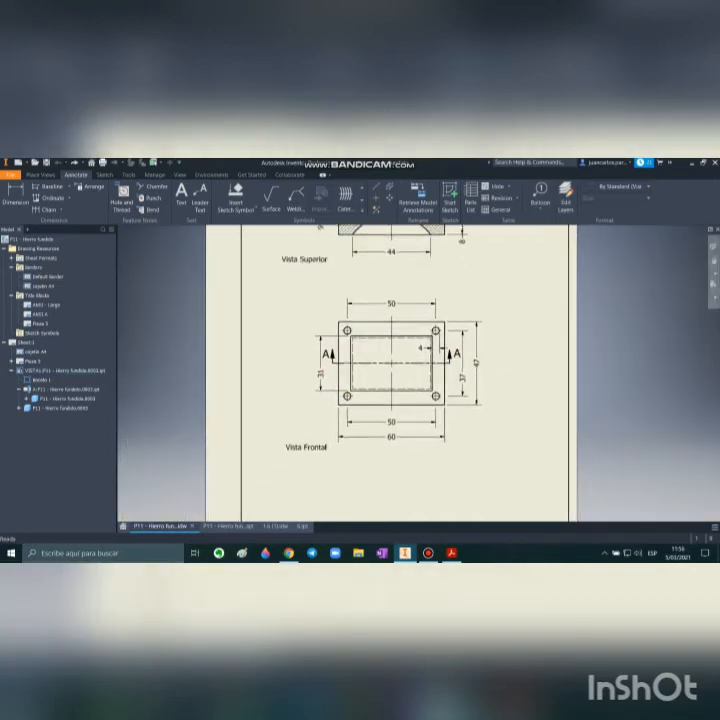
{"action": "scroll", "coordinate": [395, 375], "scroll_direction": "up", "scroll_amount": 4}
{"action": "scroll", "coordinate": [395, 375], "scroll_direction": "down", "scroll_amount": 1}
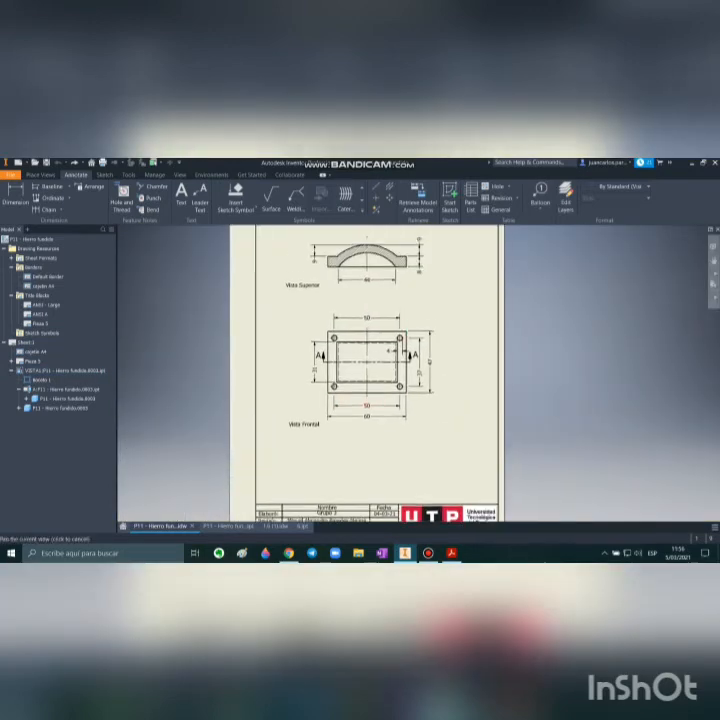
{"action": "mouse_move", "coordinate": [400, 375]}
{"action": "middle_mouse_down"}
{"action": "mouse_move", "coordinate": [395, 425]}
{"action": "mouse_move", "coordinate": [380, 455]}
{"action": "mouse_move", "coordinate": [399, 427]}
{"action": "middle_mouse_up"}
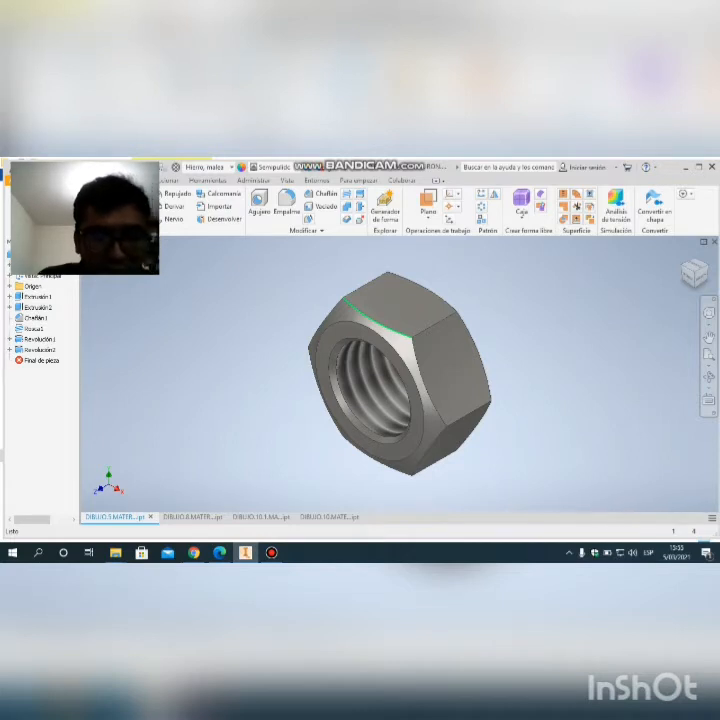
Inspect the threaded hex nut model, and review the TUERCA drawing in 5.pdf in the Edge browser
{"action": "mouse_move", "coordinate": [372, 330]}
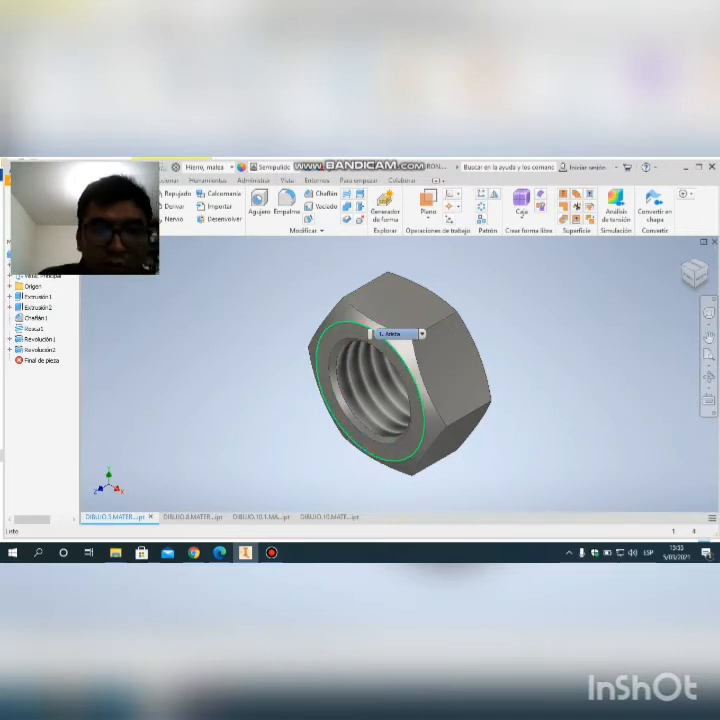
{"action": "mouse_move", "coordinate": [410, 334]}
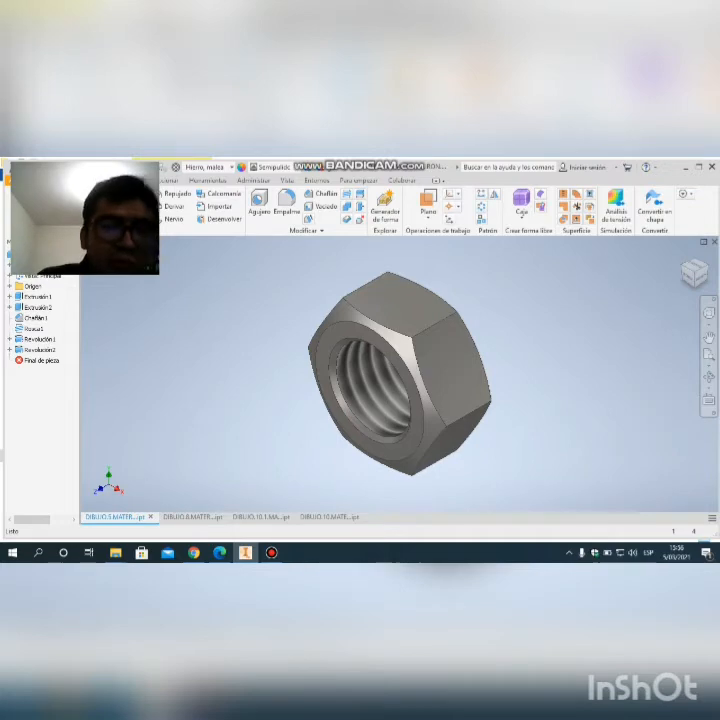
{"action": "left_click", "coordinate": [219, 552]}
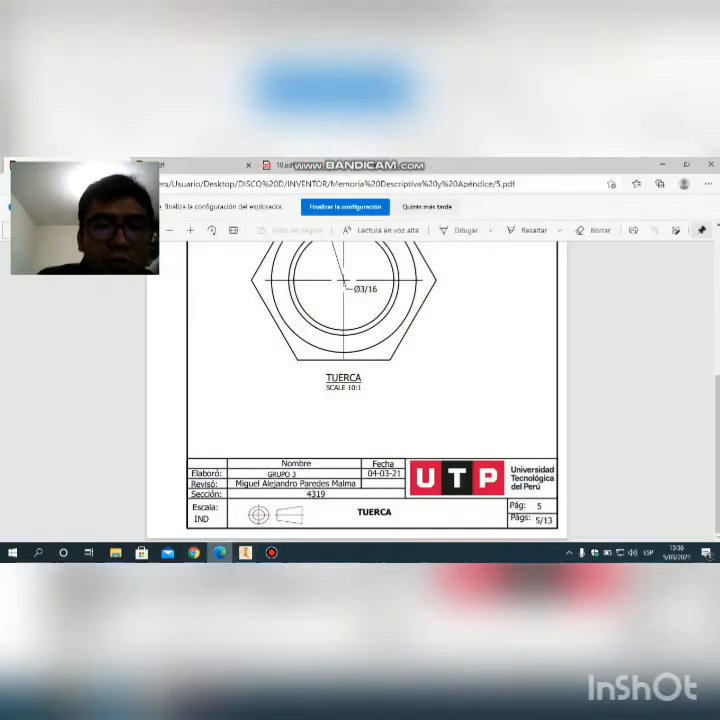
{"action": "scroll", "coordinate": [370, 390], "scroll_direction": "up", "scroll_amount": 5}
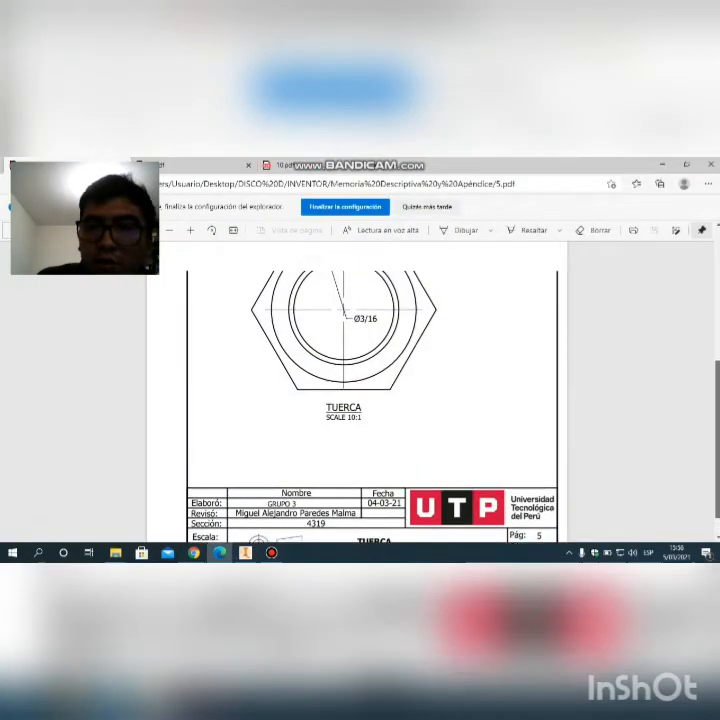
{"action": "scroll", "coordinate": [370, 390], "scroll_direction": "down", "scroll_amount": 2}
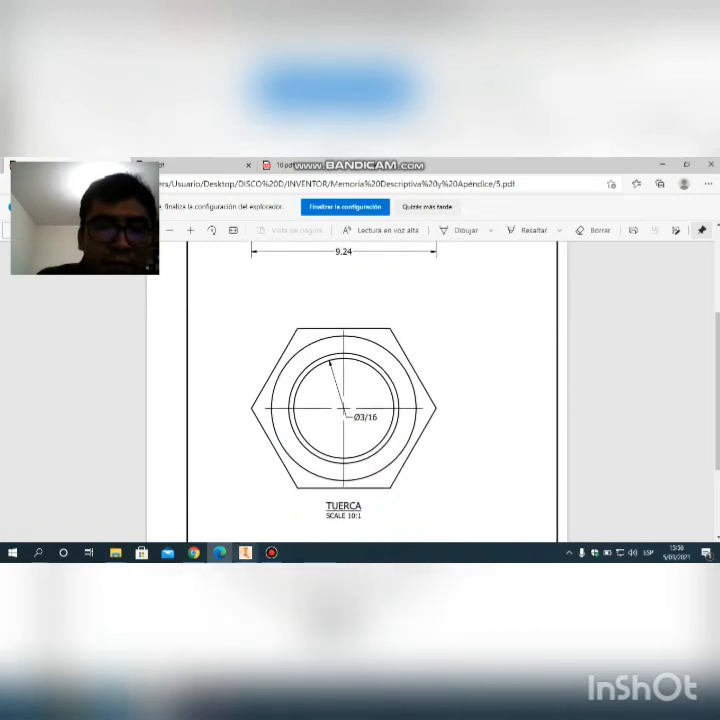
View the DIBUJO.8 disc model in Inventor, and review its PLATO HEMBRA drawing in 8.pdf in Edge
{"action": "left_click", "coordinate": [245, 552]}
{"action": "left_click", "coordinate": [185, 517]}
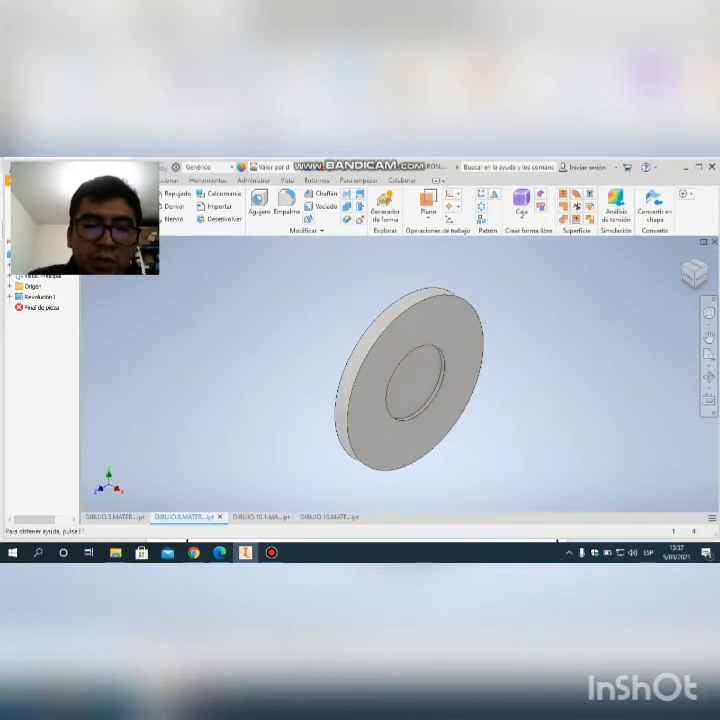
{"action": "left_click", "coordinate": [219, 552]}
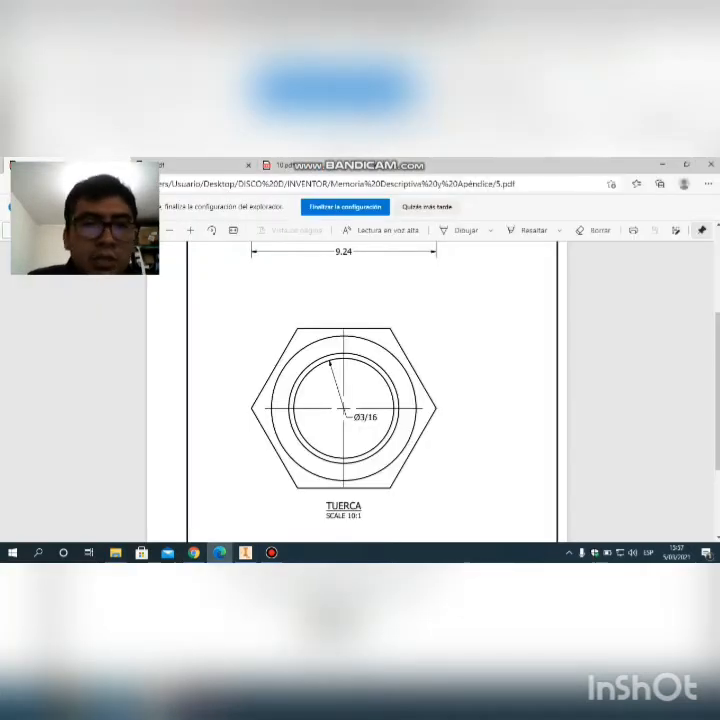
{"action": "left_click", "coordinate": [335, 184]}
{"action": "key", "text": "ctrl+Tab"}
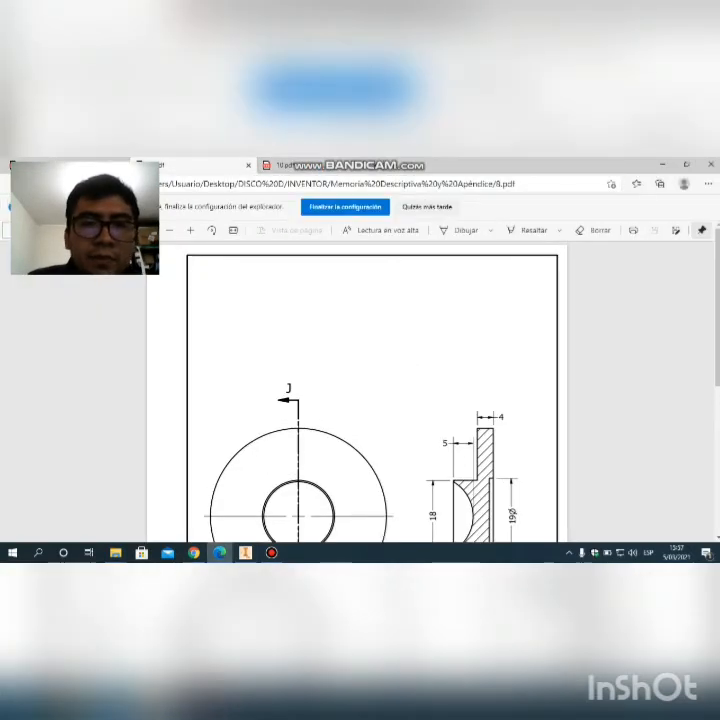
{"action": "scroll", "coordinate": [372, 400], "scroll_direction": "down", "scroll_amount": 5}
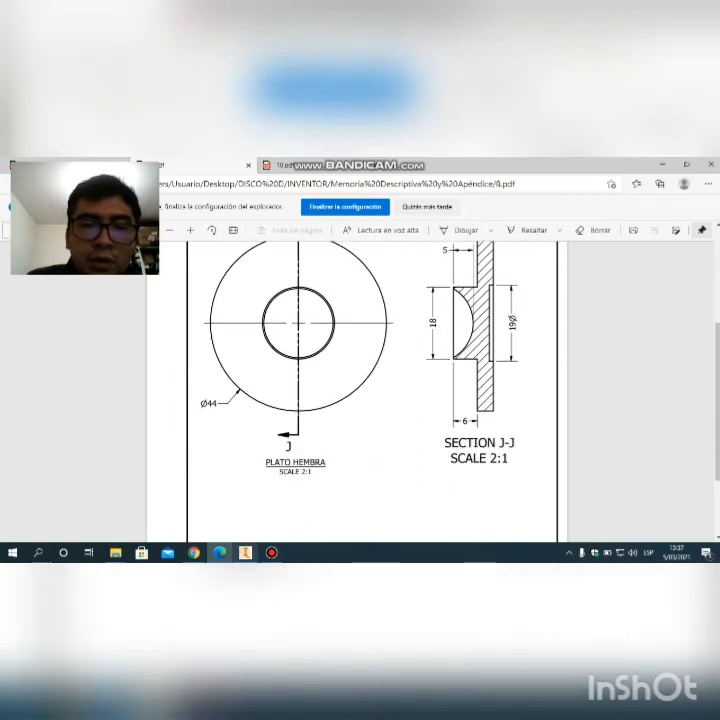
Inspect the head and thread of the DIBUJO.10 bolt model in Inventor, and open its drawing 10.pdf in Edge
{"action": "left_click", "coordinate": [245, 552]}
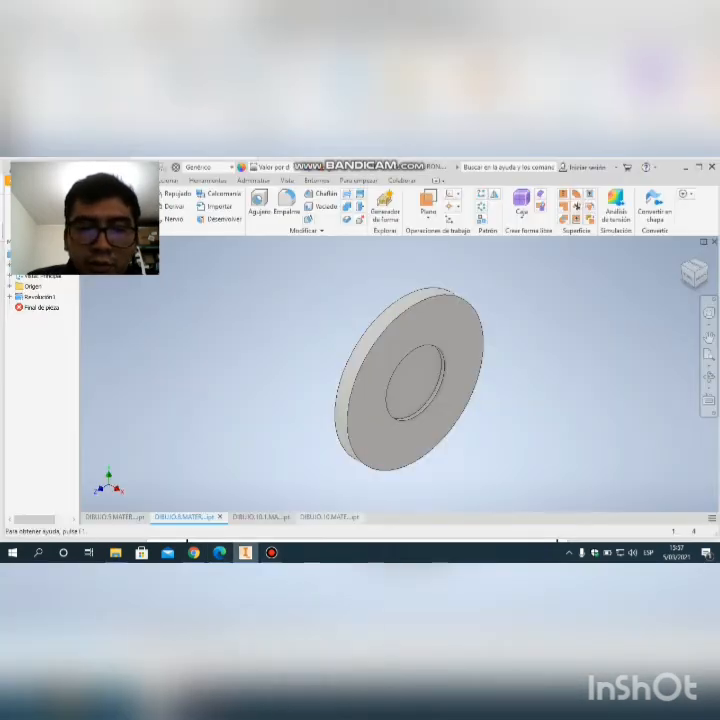
{"action": "left_click", "coordinate": [328, 517]}
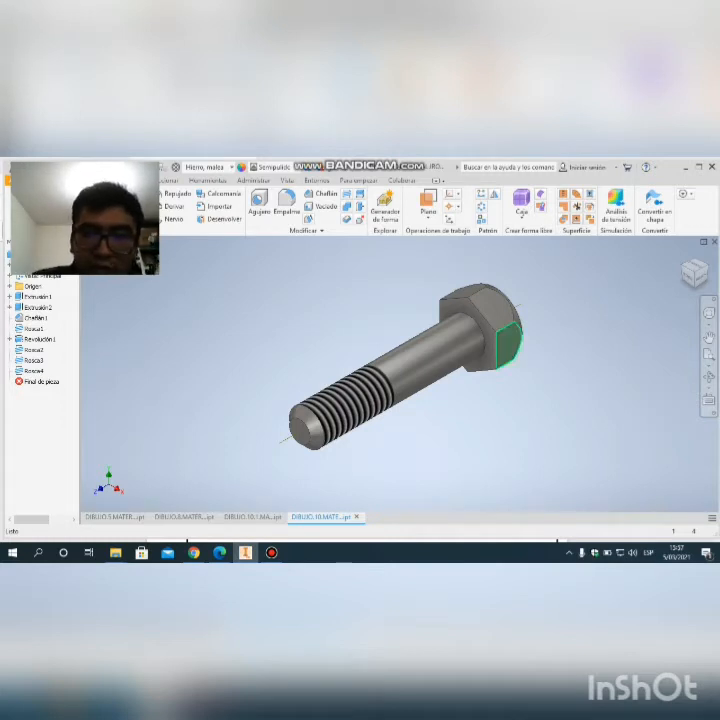
{"action": "scroll", "coordinate": [522, 342], "scroll_direction": "up", "scroll_amount": 3}
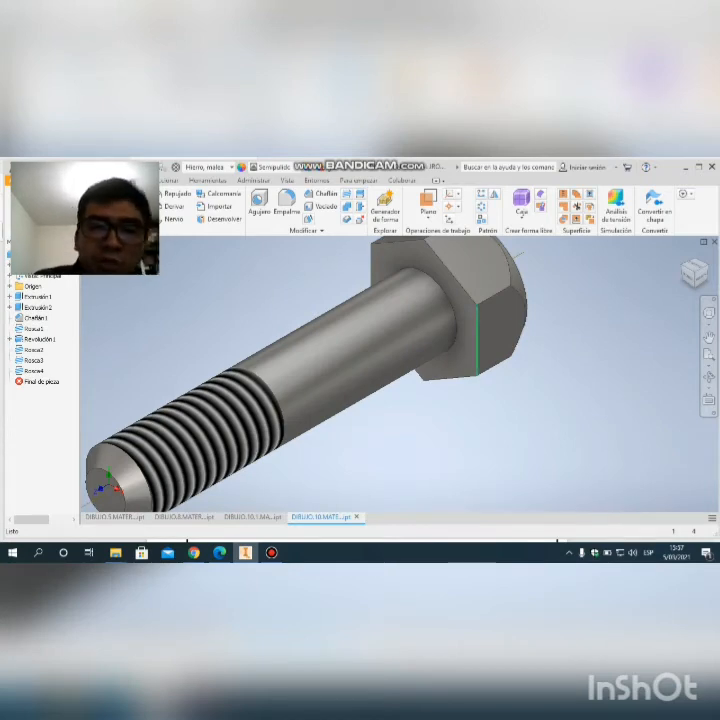
{"action": "scroll", "coordinate": [477, 340], "scroll_direction": "up", "scroll_amount": 3}
{"action": "scroll", "coordinate": [477, 340], "scroll_direction": "down", "scroll_amount": 8}
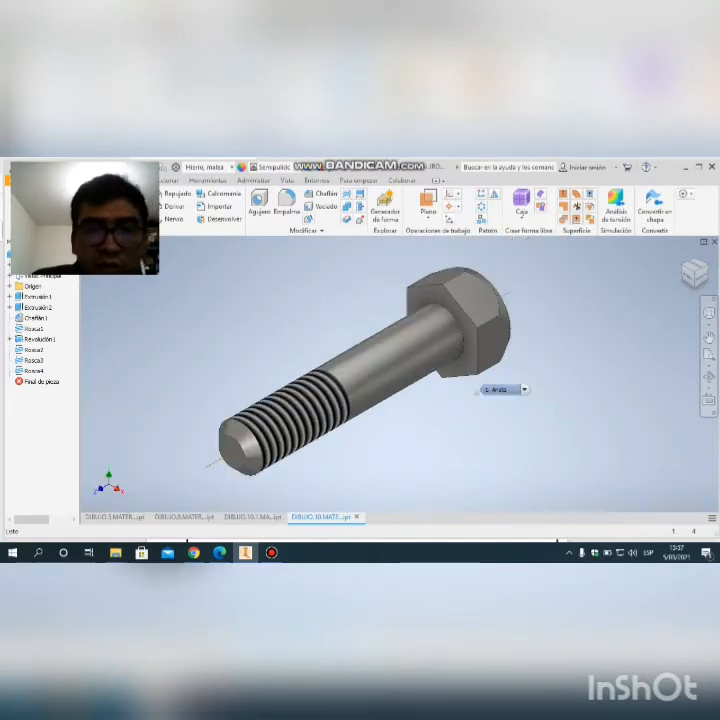
{"action": "left_click", "coordinate": [219, 552]}
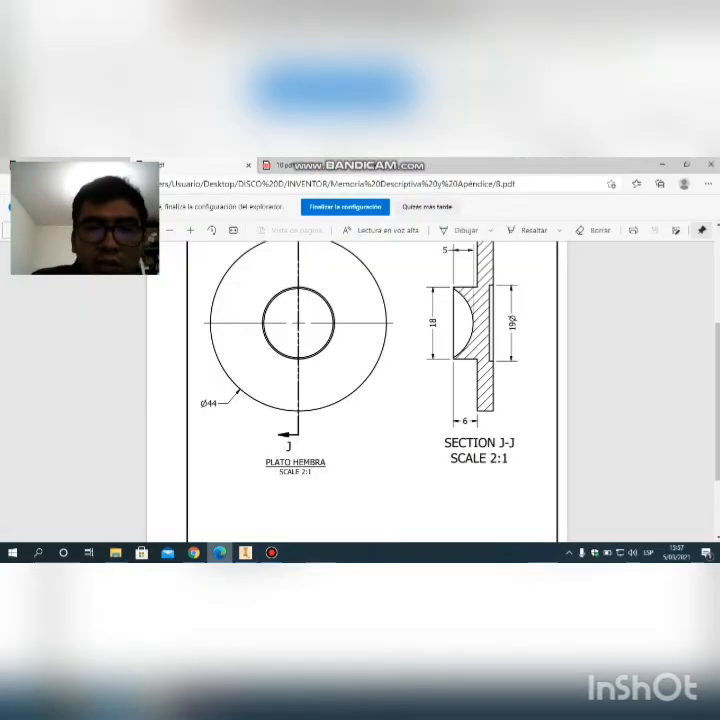
{"action": "key", "text": "ctrl+Tab"}
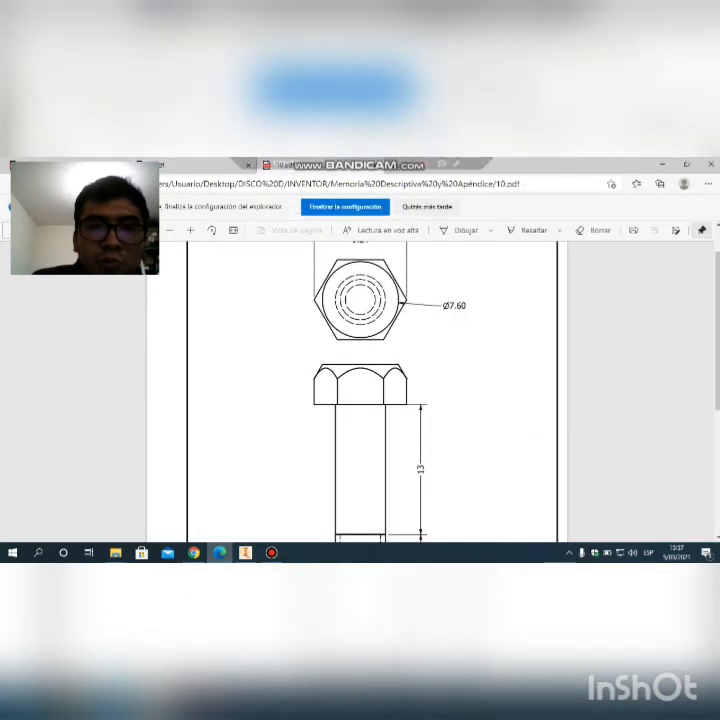
Review the head and shank dimensions in the hex bolt drawing 10.pdf
{"action": "scroll", "coordinate": [370, 390], "scroll_direction": "down", "scroll_amount": 5}
{"action": "scroll", "coordinate": [370, 390], "scroll_direction": "up", "scroll_amount": 3}
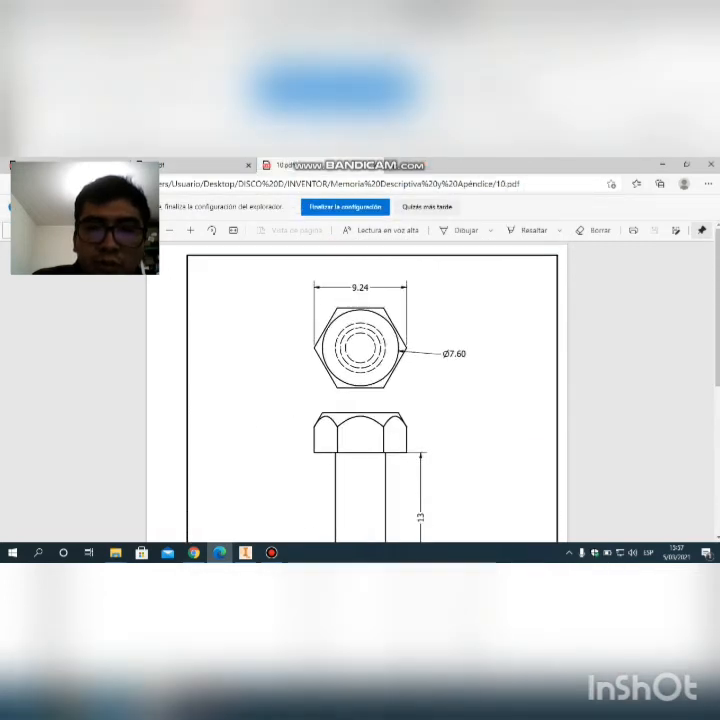
{"action": "scroll", "coordinate": [370, 390], "scroll_direction": "down", "scroll_amount": 5}
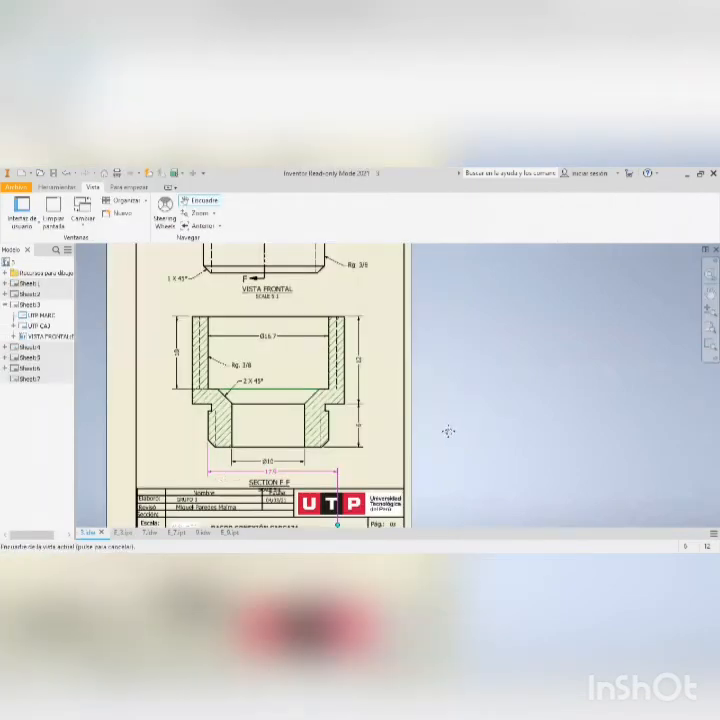
Review the RACOR CONEXIÓN CARCAZA section drawing in Inventor, and inspect the bore and external thread of the E_3 model
{"action": "left_click_drag", "start_coordinate": [444, 434], "coordinate": [438, 362]}
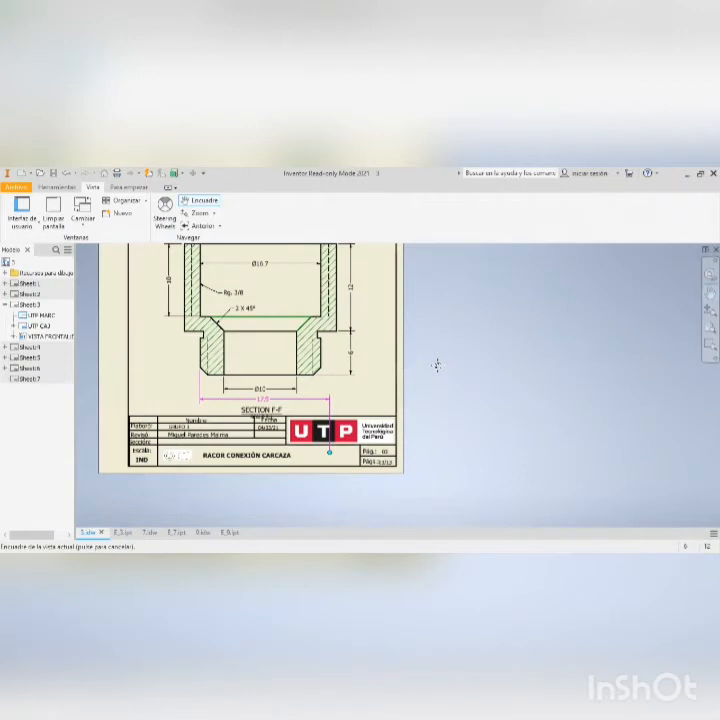
{"action": "left_click_drag", "start_coordinate": [434, 349], "coordinate": [438, 403]}
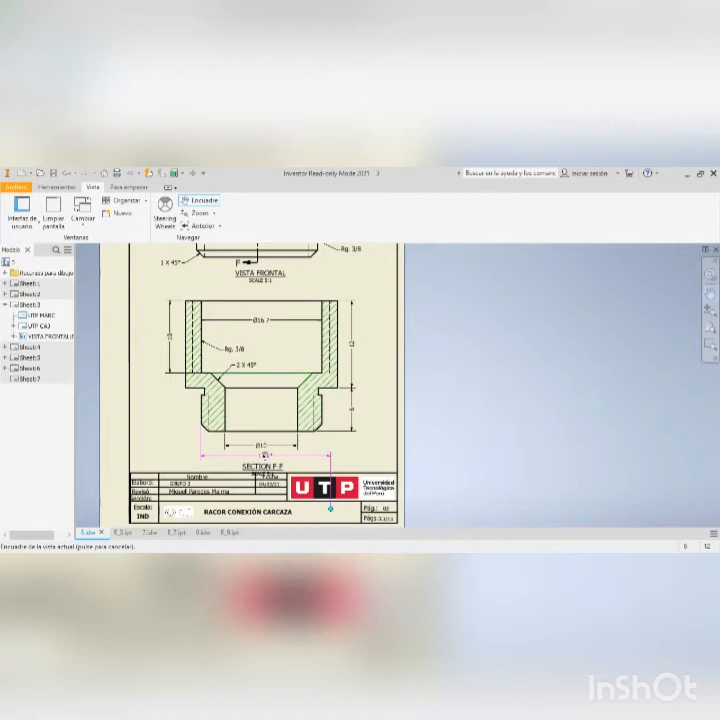
{"action": "key", "text": "Escape"}
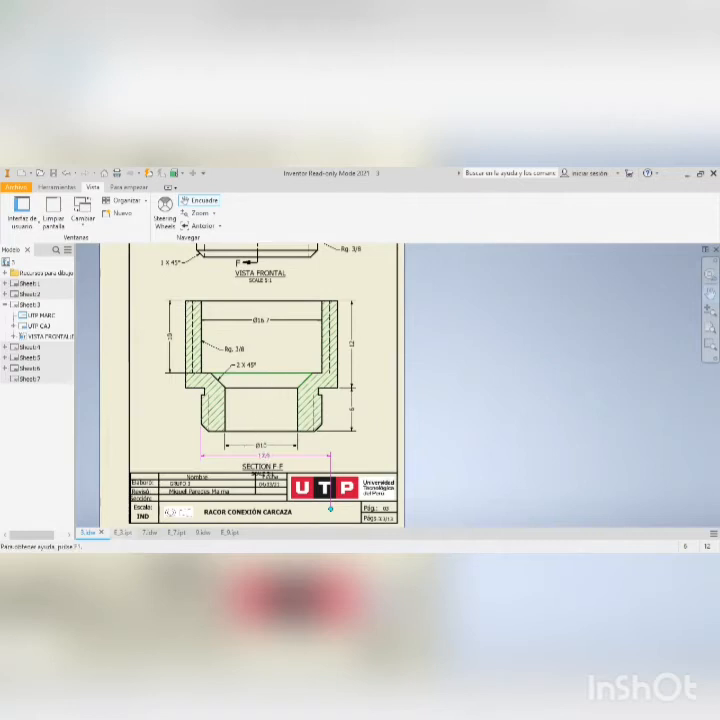
{"action": "mouse_move", "coordinate": [122, 532]}
{"action": "left_click", "coordinate": [124, 533]}
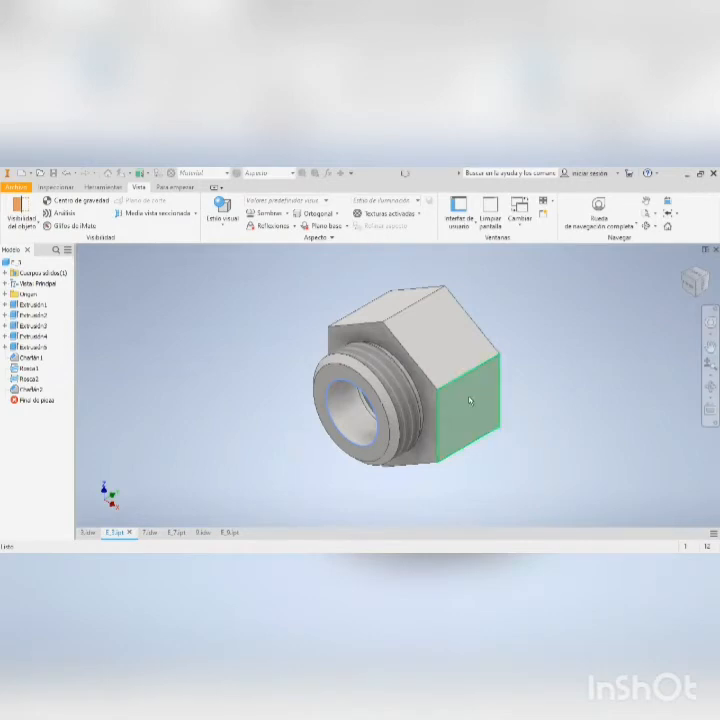
{"action": "mouse_move", "coordinate": [480, 415]}
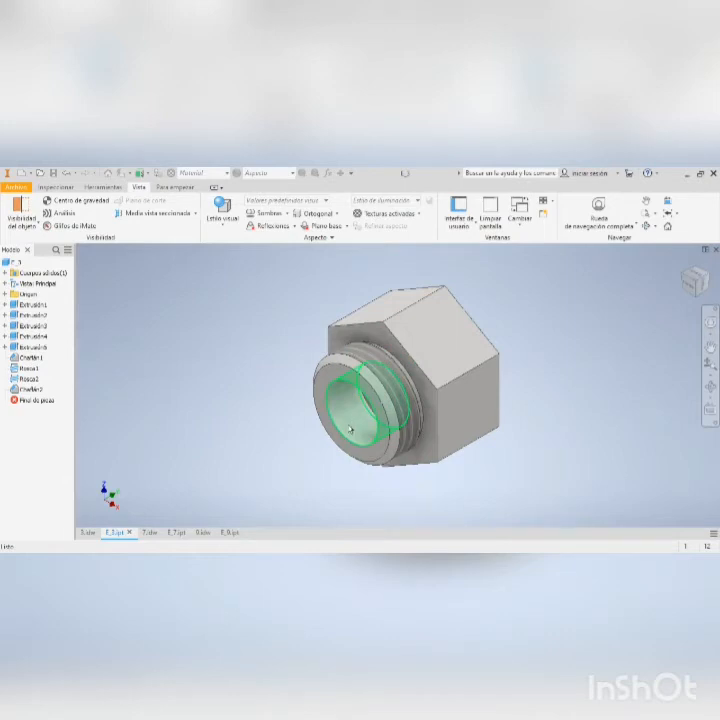
{"action": "mouse_move", "coordinate": [366, 445]}
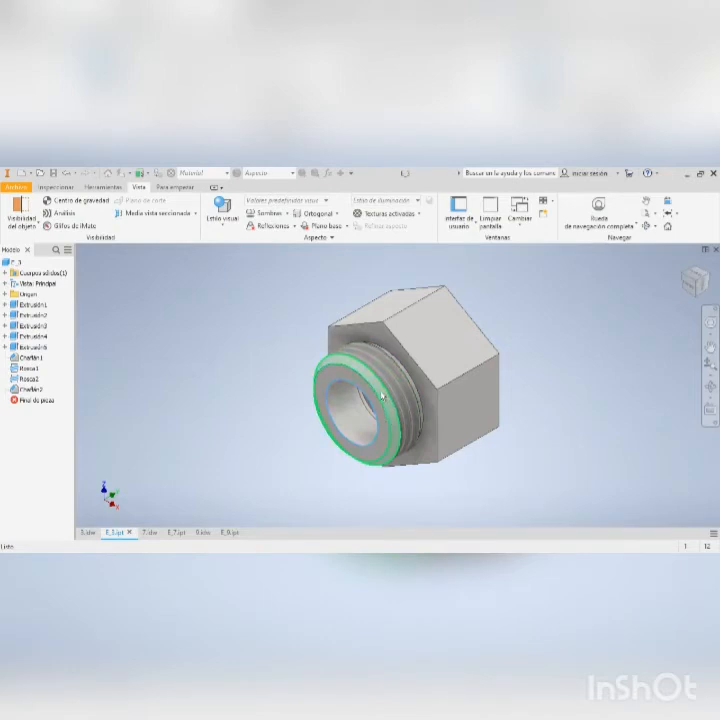
{"action": "mouse_move", "coordinate": [382, 407]}
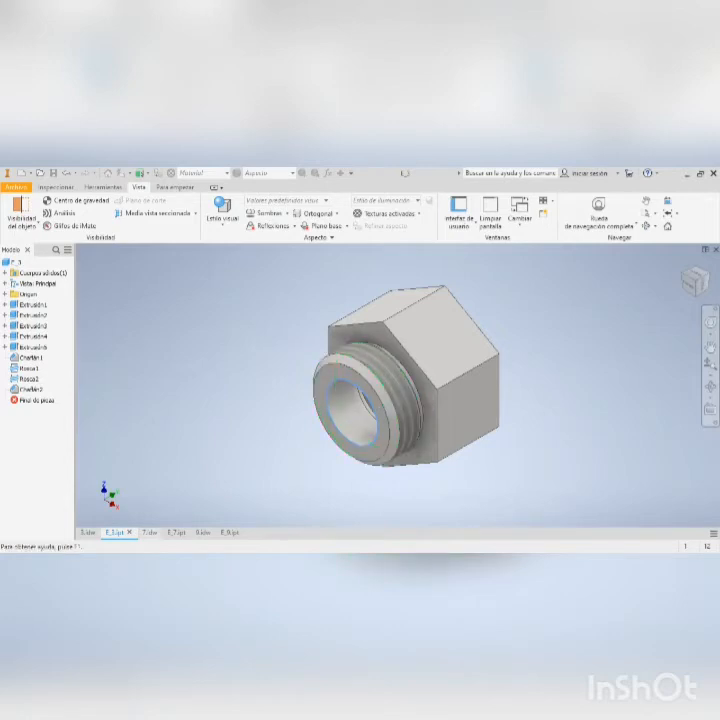
Review the RACOR MACHO SOPORTE DE EJE drawing in 7.idw, and view its E_7 part model
{"action": "left_click", "coordinate": [150, 532]}
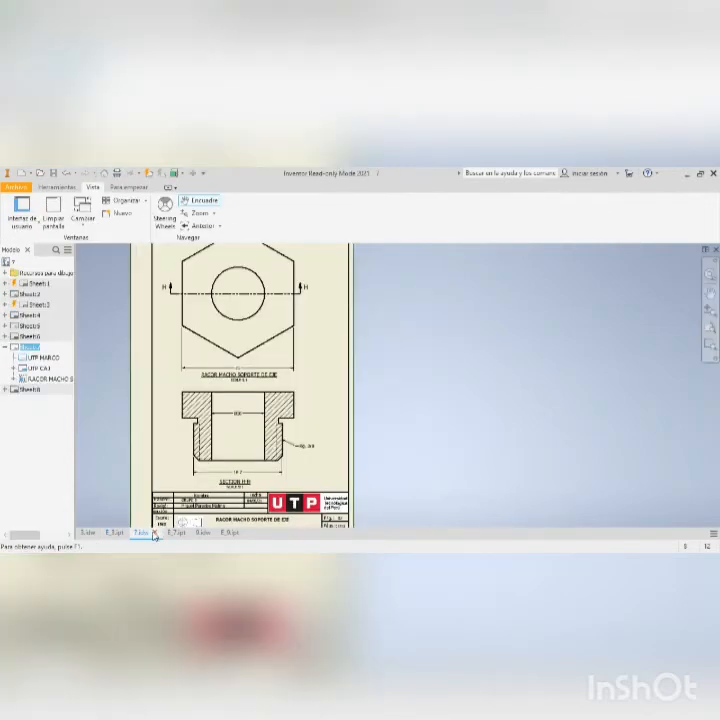
{"action": "key", "text": "F2"}
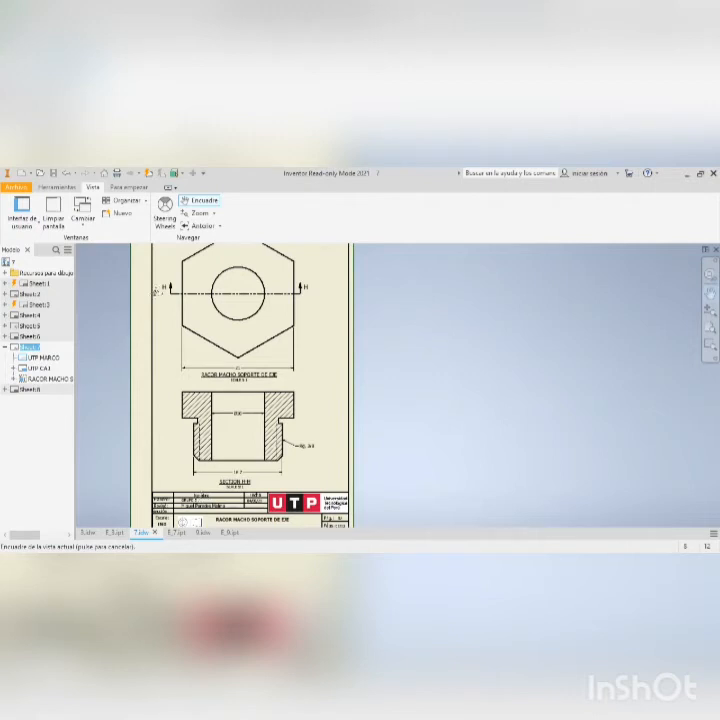
{"action": "key", "text": "Escape"}
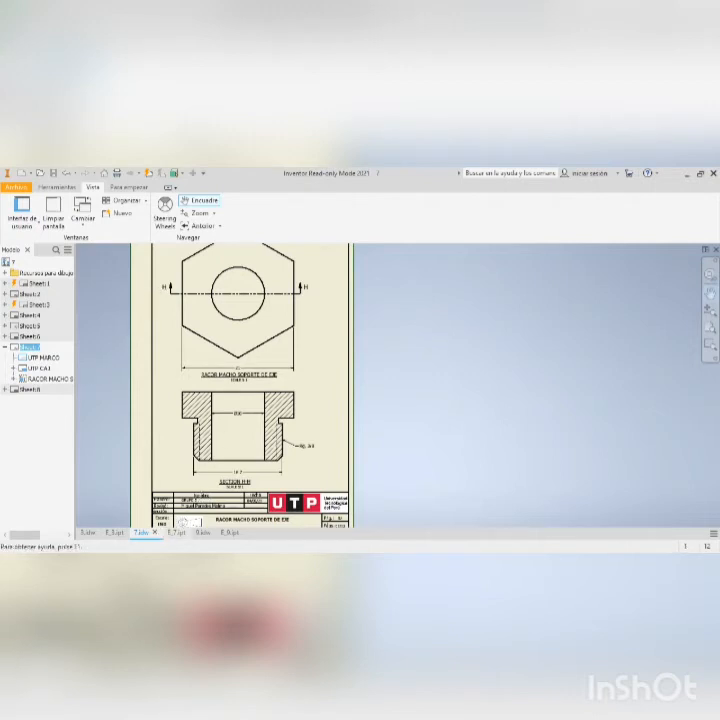
{"action": "left_click", "coordinate": [175, 533]}
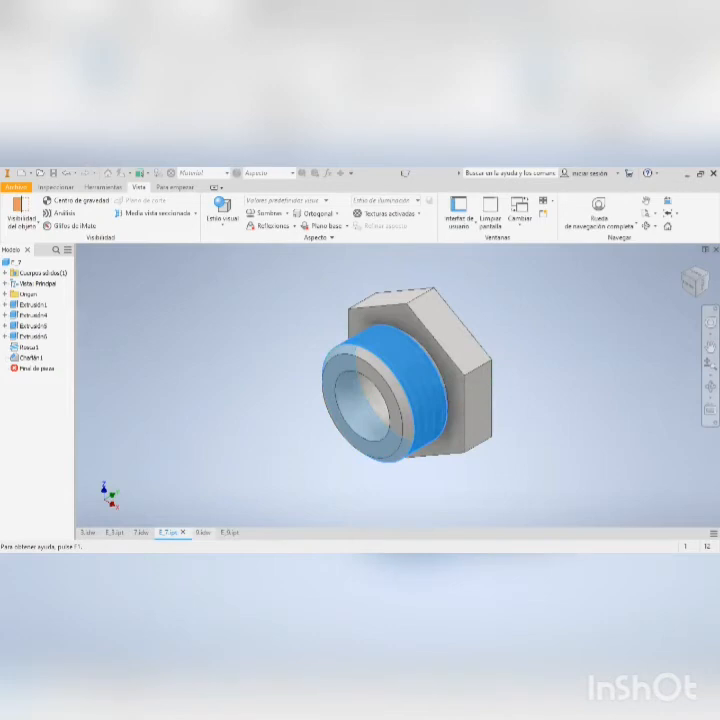
Compare the PLATO MACHO drawing in 9.idw with the E_9 disc model, checking the front view and section K-K
{"action": "left_click", "coordinate": [202, 532]}
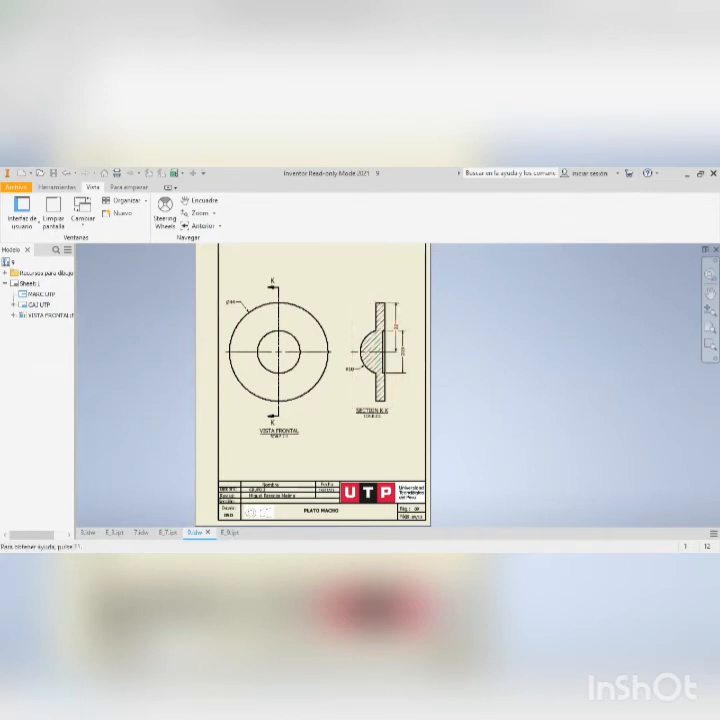
{"action": "mouse_move", "coordinate": [195, 532]}
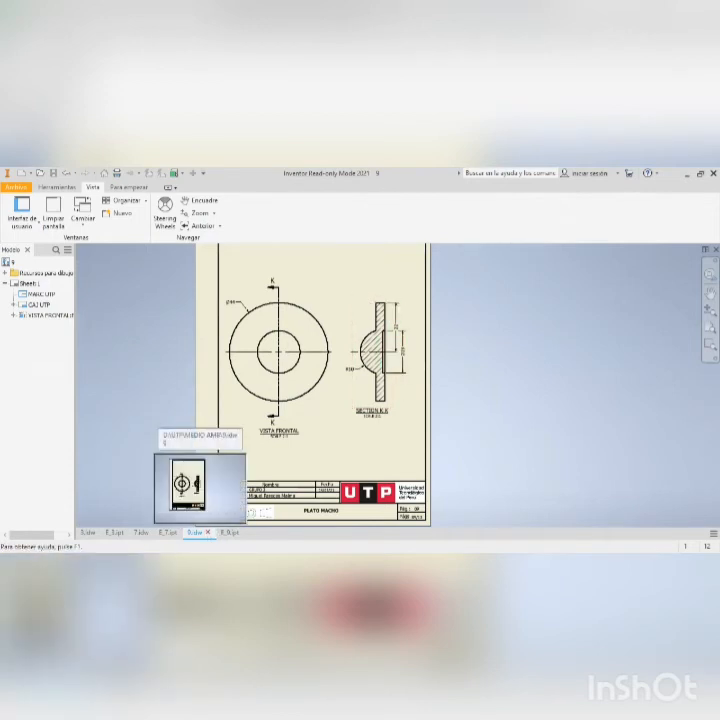
{"action": "left_click", "coordinate": [229, 532]}
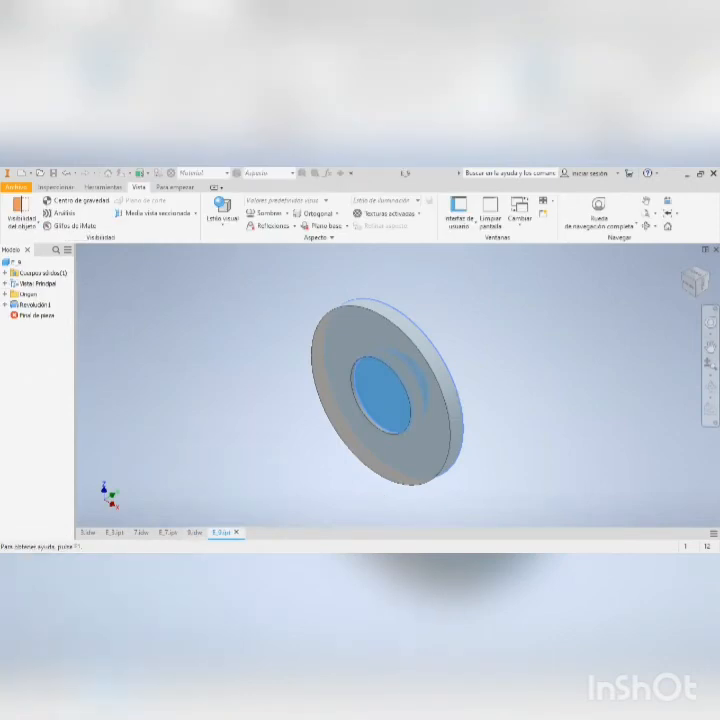
{"action": "left_click", "coordinate": [198, 532]}
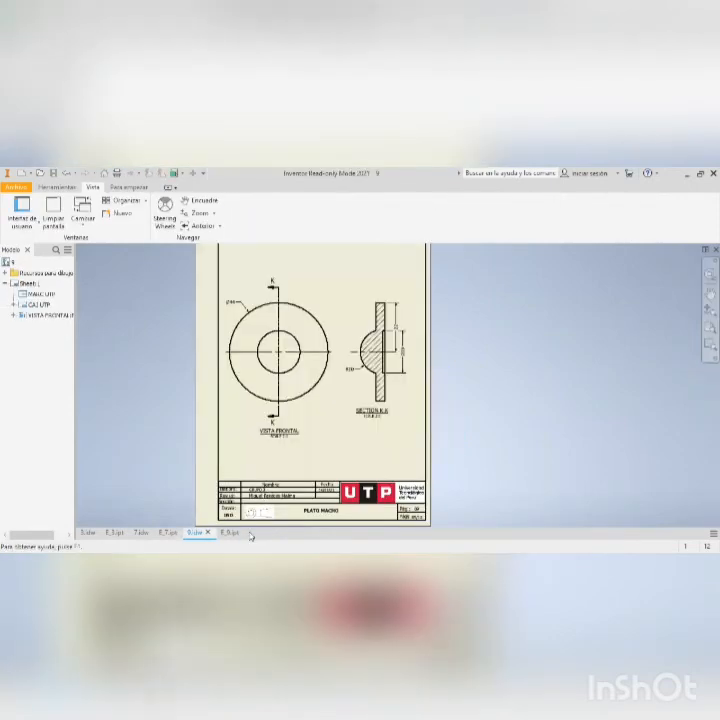
{"action": "left_click", "coordinate": [230, 532]}
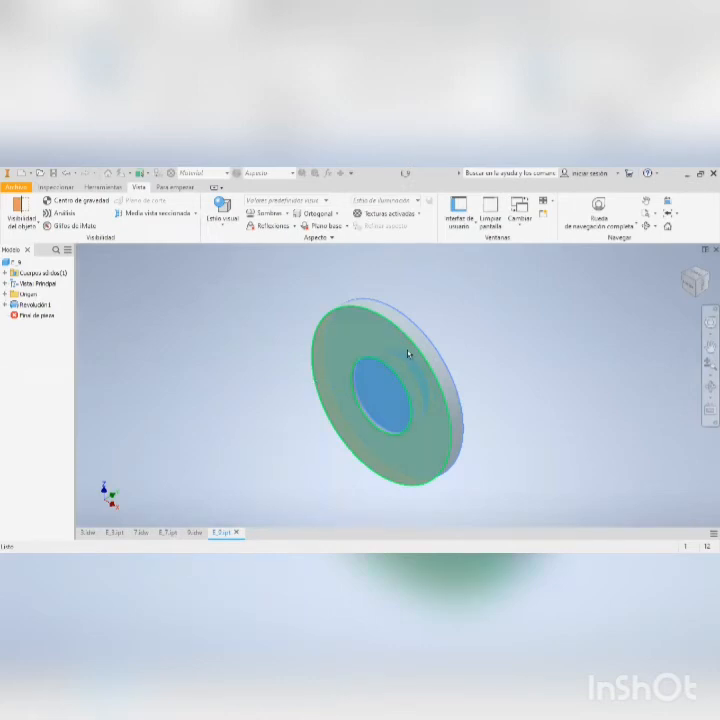
{"action": "mouse_move", "coordinate": [408, 352]}
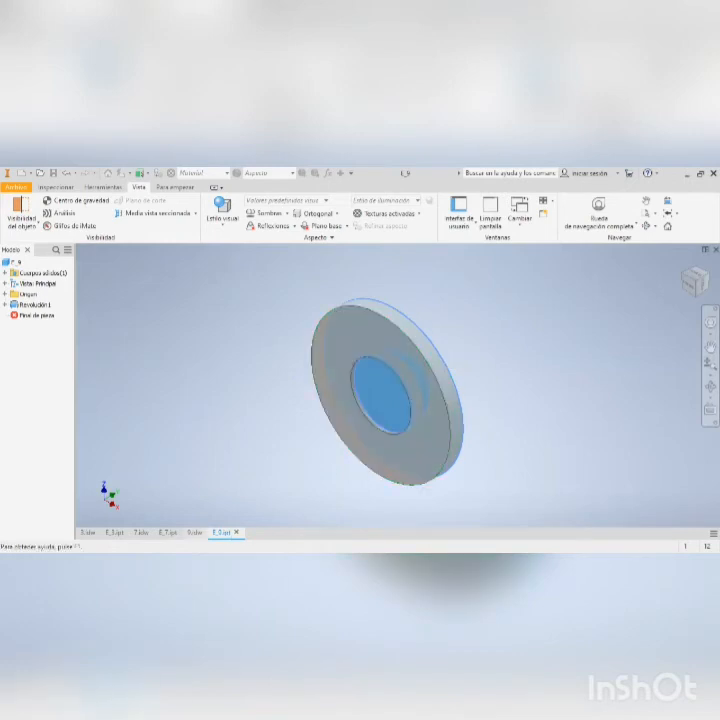
{"action": "mouse_move", "coordinate": [194, 532]}
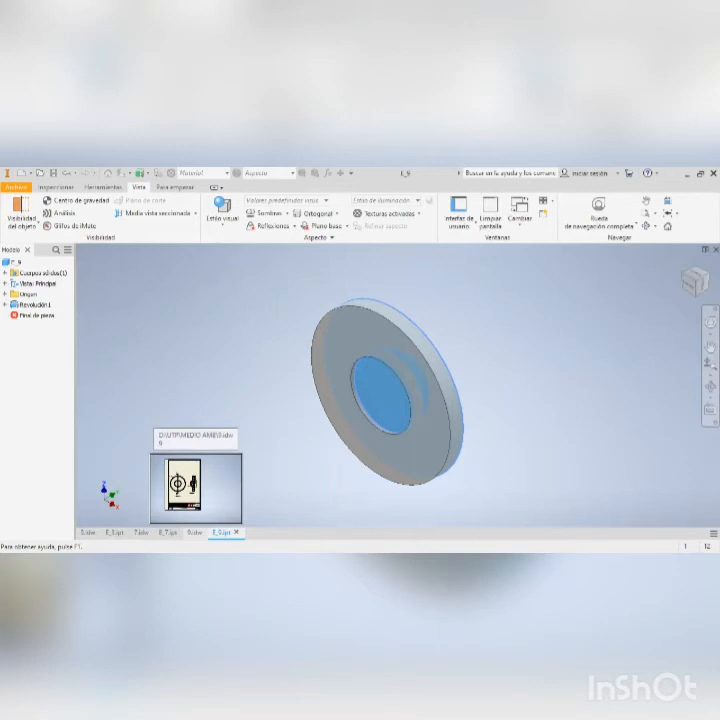
{"action": "left_click", "coordinate": [196, 532]}
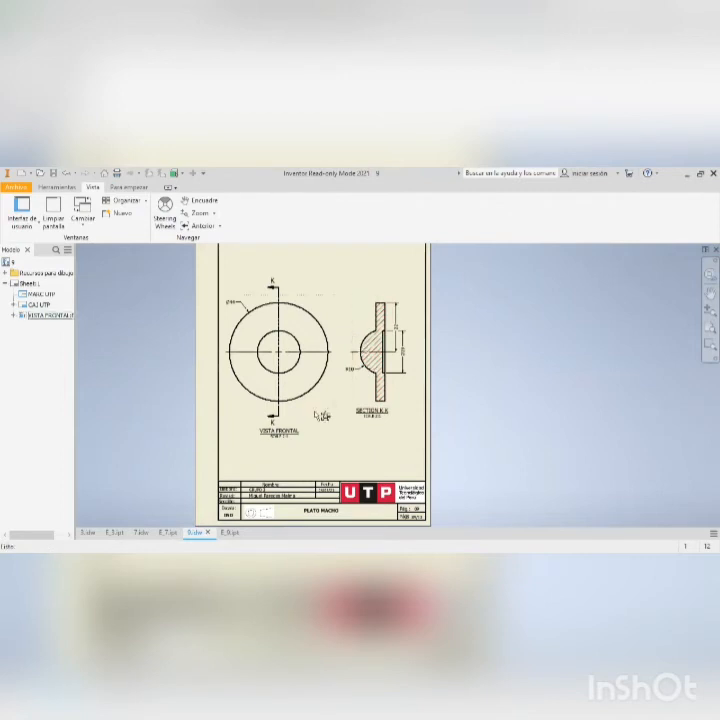
{"action": "left_click", "coordinate": [227, 532]}
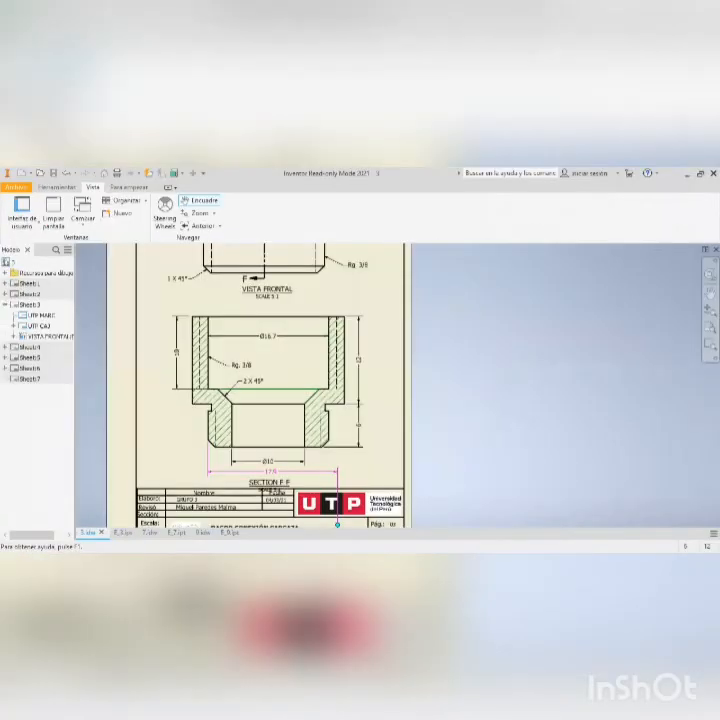
Examine section F-F and the title block of the housing connection fitting drawing, and inspect the E_3 model's inner bore face and thread
{"action": "left_click_drag", "start_coordinate": [446, 387], "coordinate": [437, 364]}
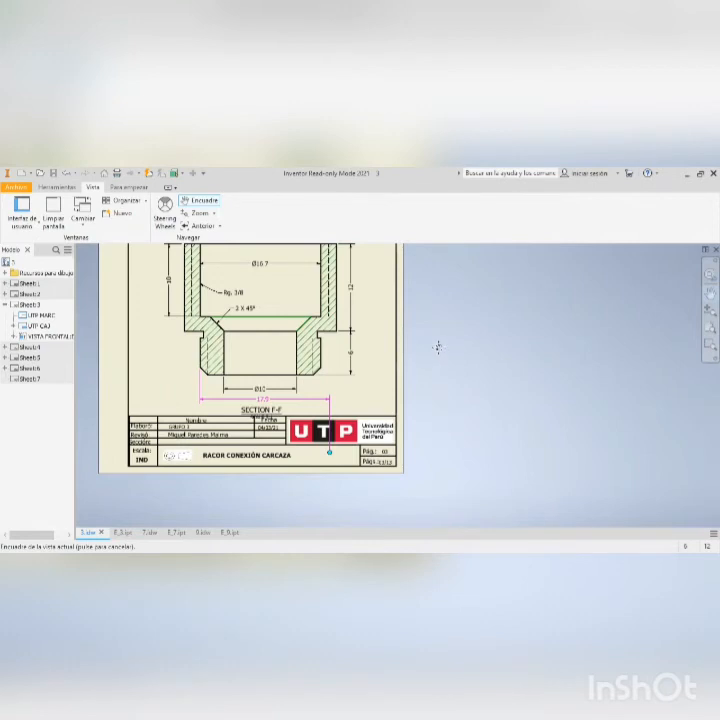
{"action": "left_click_drag", "start_coordinate": [437, 344], "coordinate": [439, 404]}
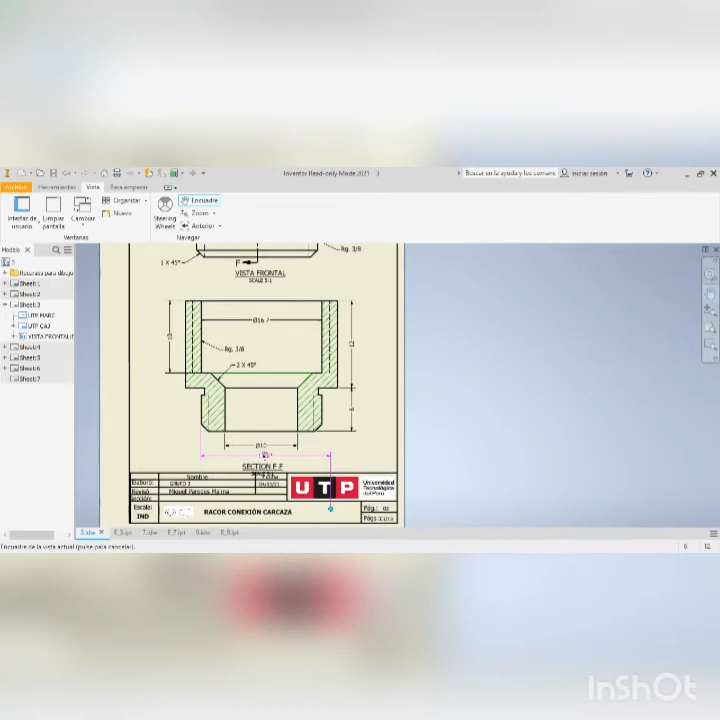
{"action": "key", "text": "Escape"}
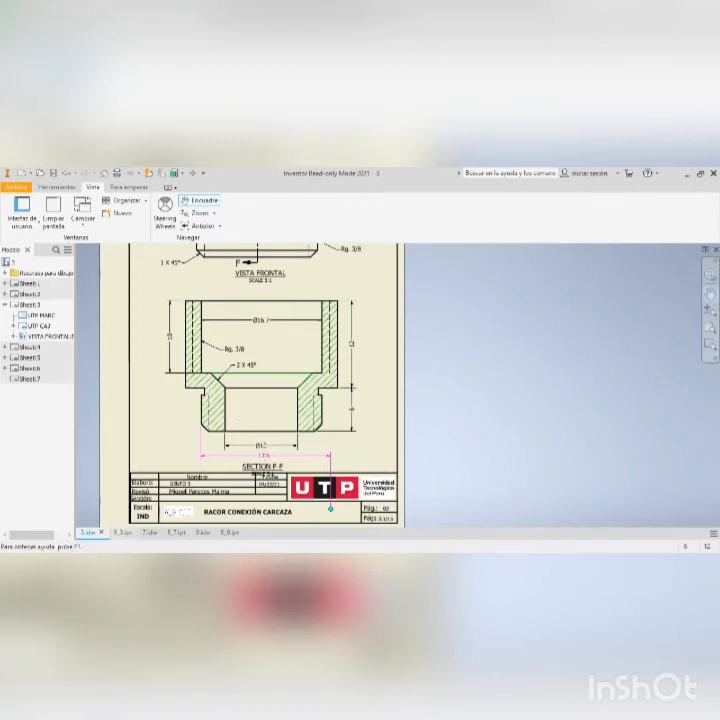
{"action": "mouse_move", "coordinate": [122, 532]}
{"action": "left_click", "coordinate": [122, 532]}
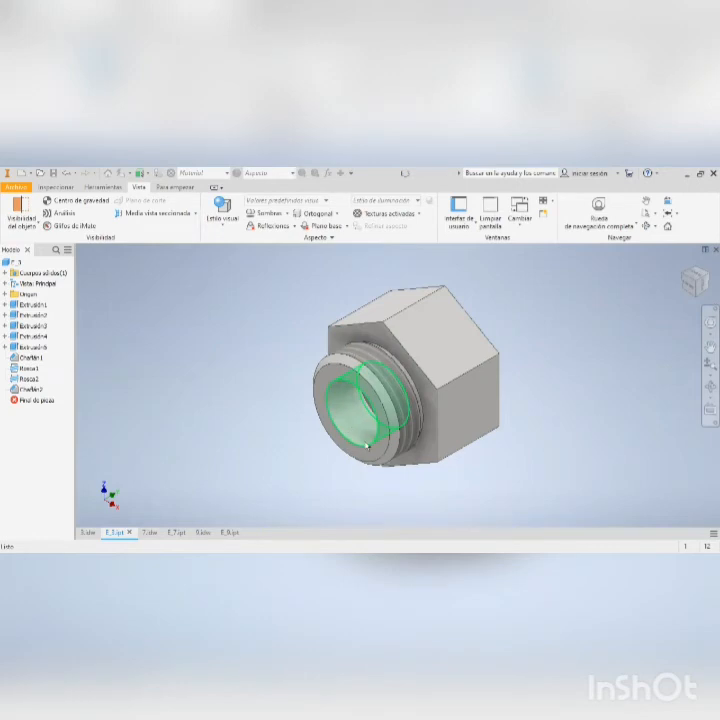
{"action": "mouse_move", "coordinate": [366, 446]}
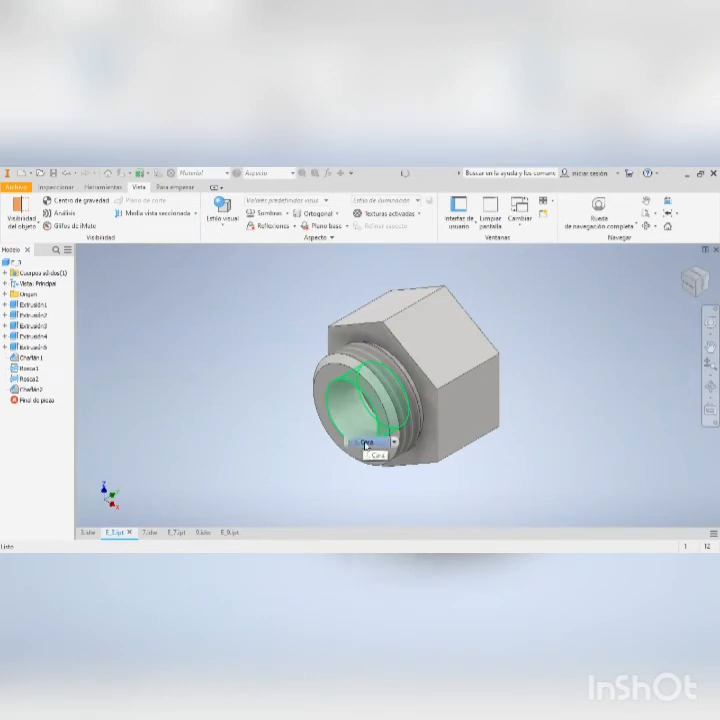
{"action": "left_click", "coordinate": [372, 442]}
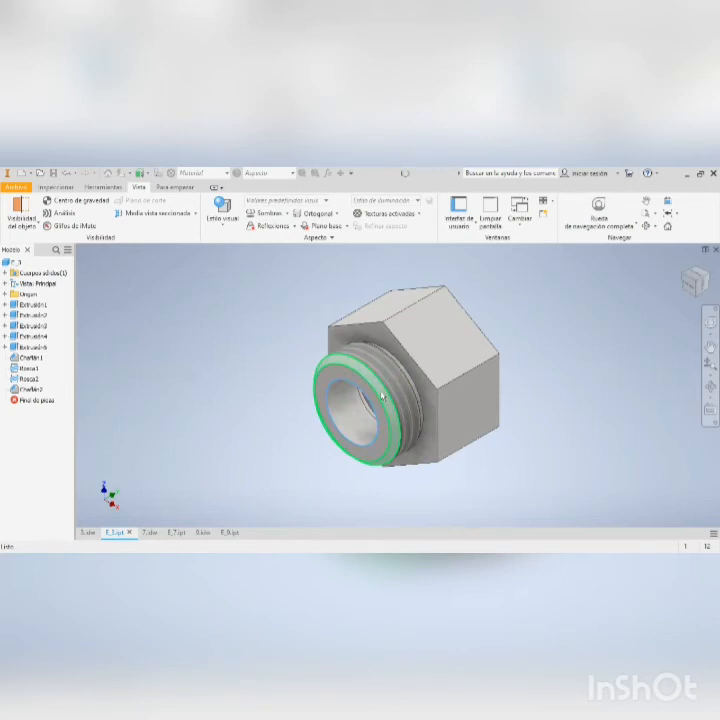
{"action": "mouse_move", "coordinate": [401, 416]}
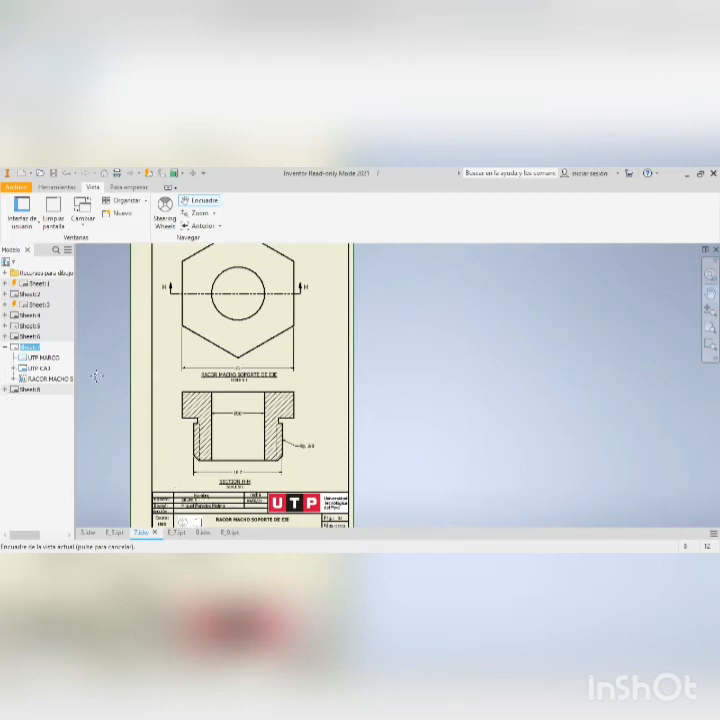
Examine section H-H of the shaft support fitting drawing, and inspect the threaded end and hex head of the E_7 model
{"action": "key", "text": "Escape"}
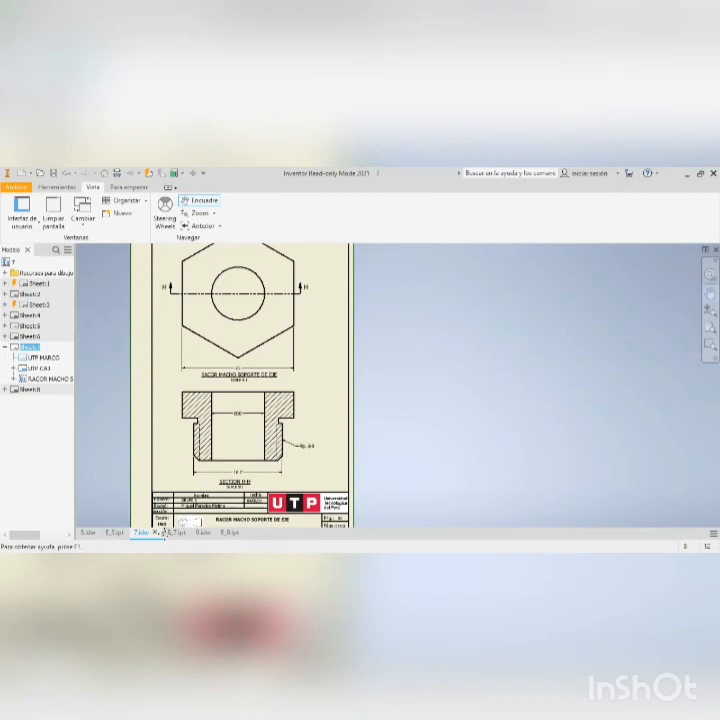
{"action": "key", "text": "ctrl+Tab"}
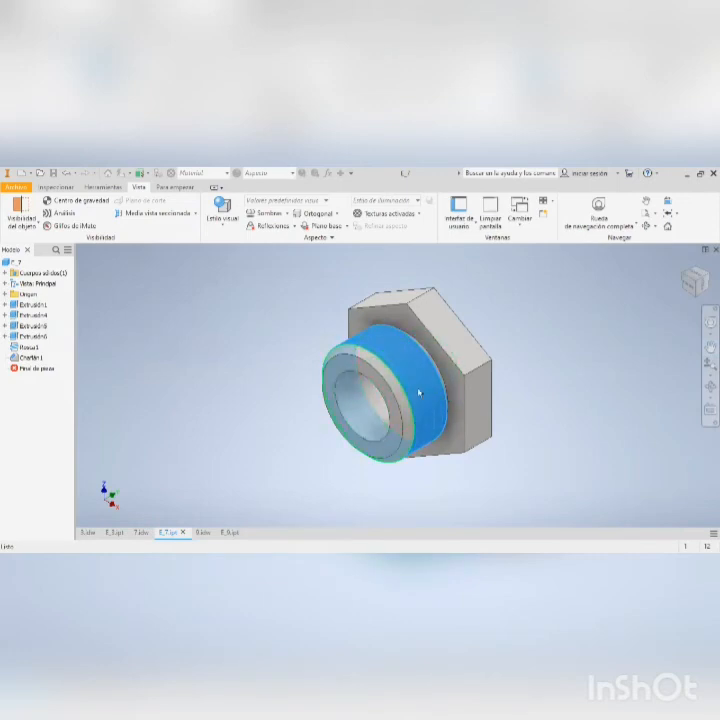
{"action": "left_click", "coordinate": [445, 422]}
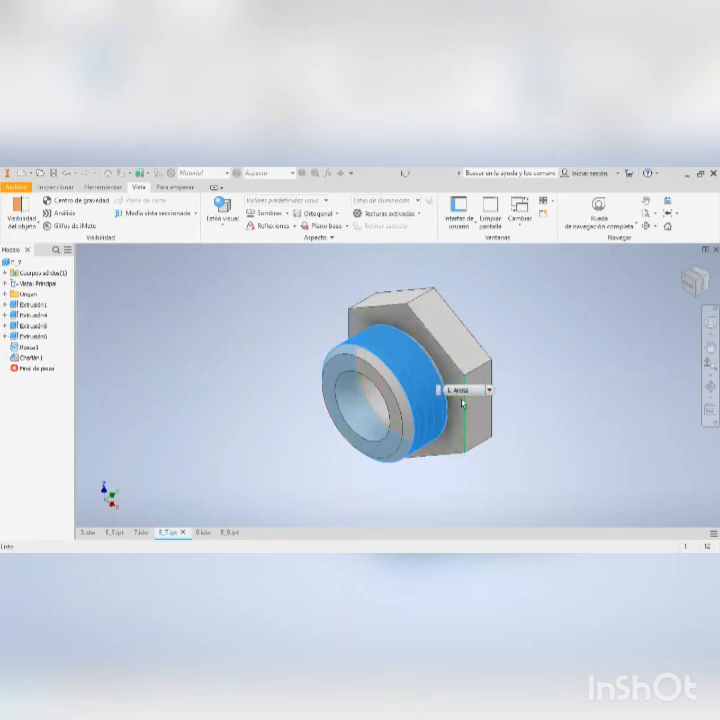
Review the male plate's front and section views in 9.idw, checking them against the E_9 model
{"action": "left_click", "coordinate": [203, 532]}
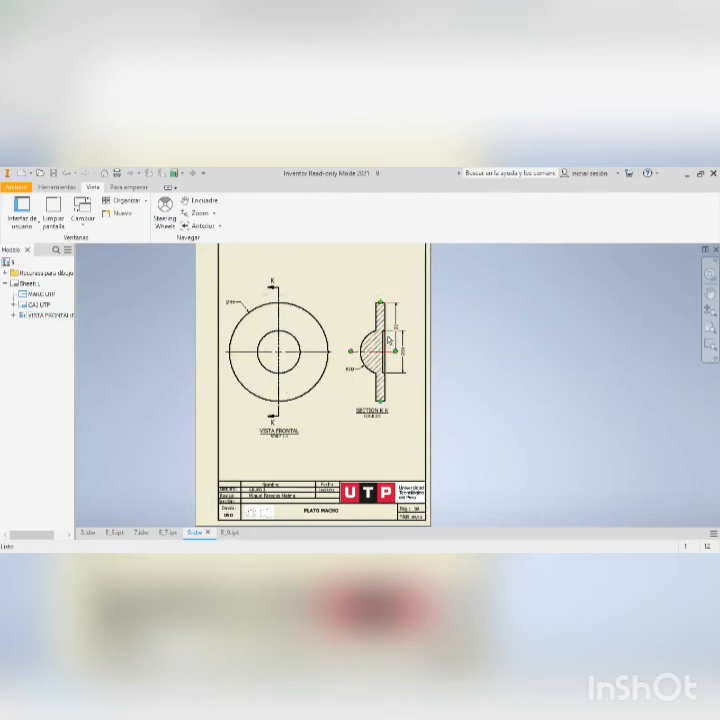
{"action": "mouse_move", "coordinate": [197, 532]}
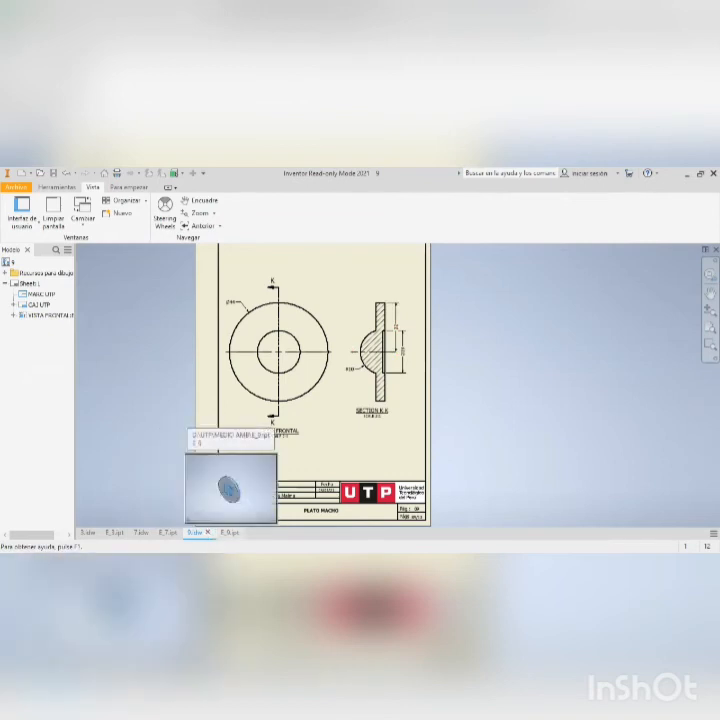
{"action": "left_click", "coordinate": [229, 532]}
{"action": "left_click", "coordinate": [200, 532]}
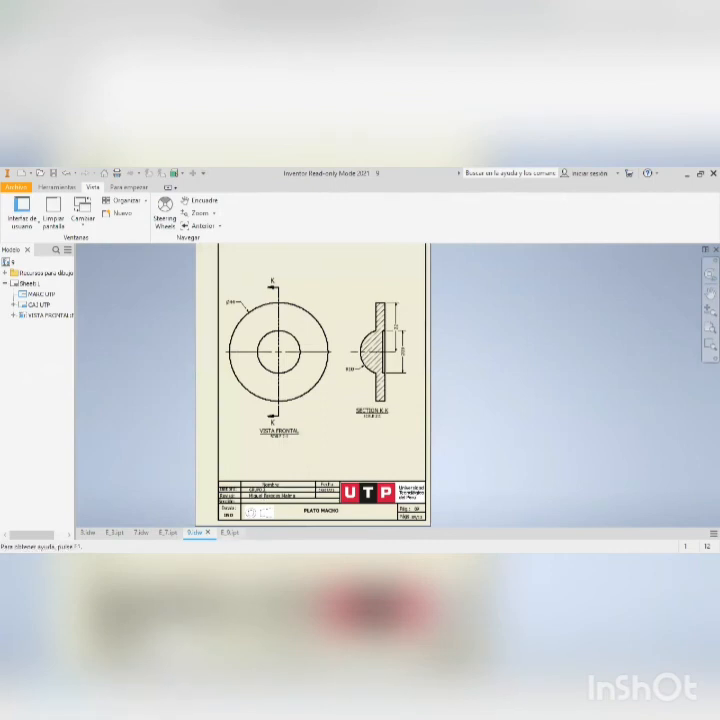
Compare the E_9 disc model with the male plate drawing in 9.idw once more, switching between part and drawing
{"action": "left_click", "coordinate": [229, 532]}
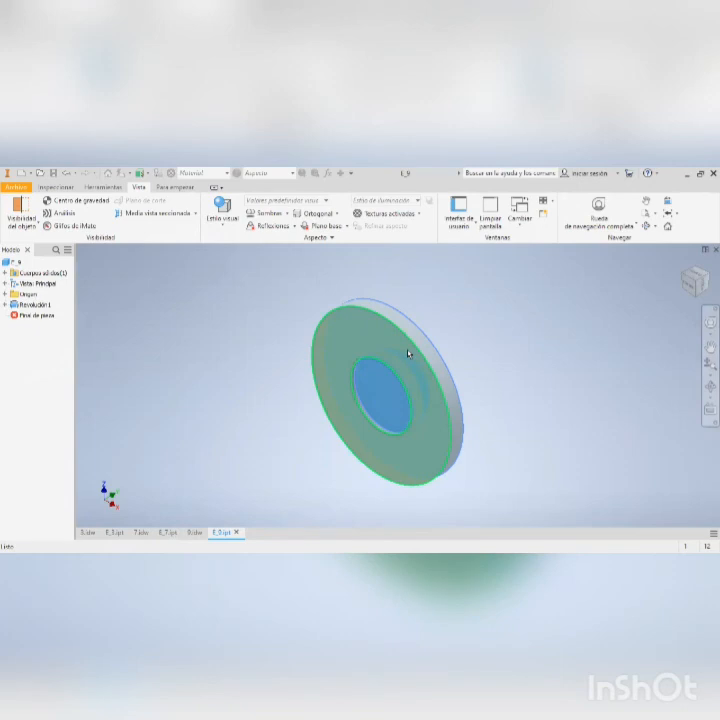
{"action": "mouse_move", "coordinate": [460, 362]}
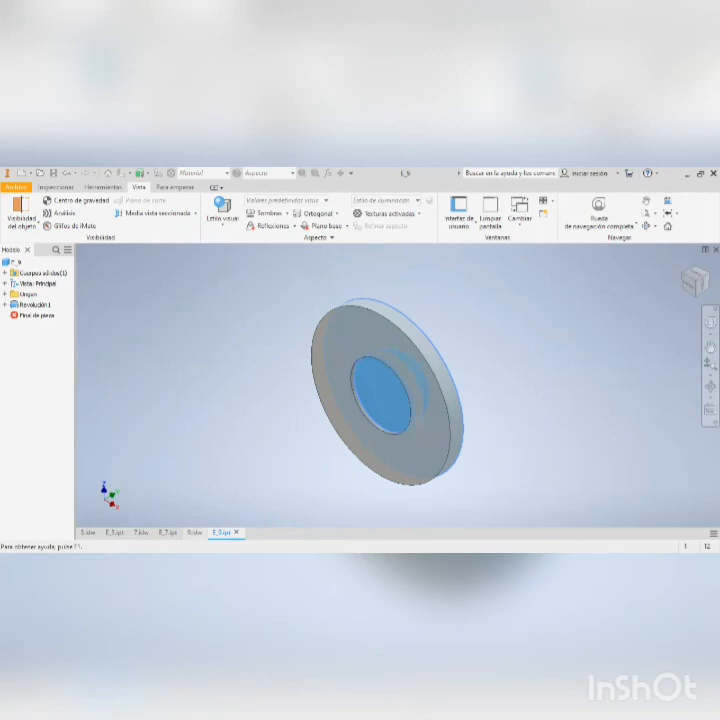
{"action": "mouse_move", "coordinate": [194, 532]}
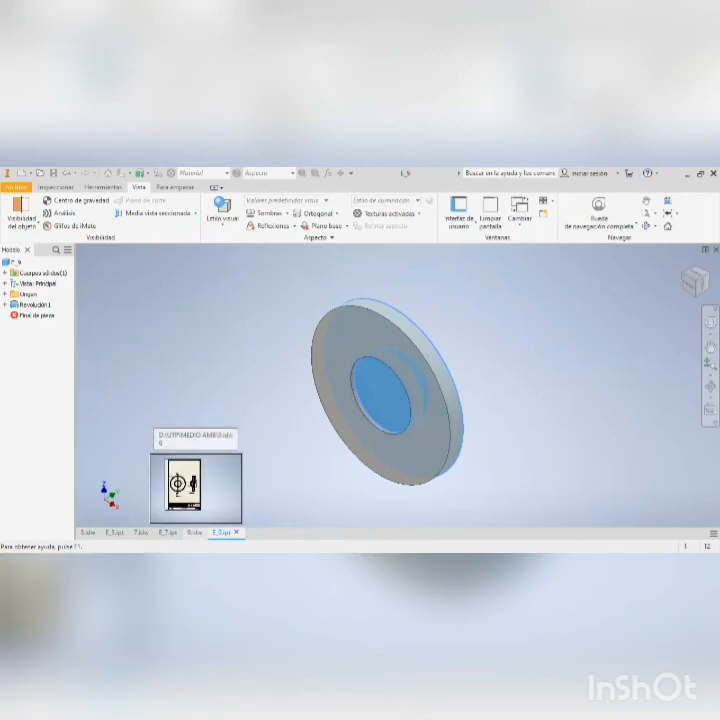
{"action": "left_click", "coordinate": [194, 532]}
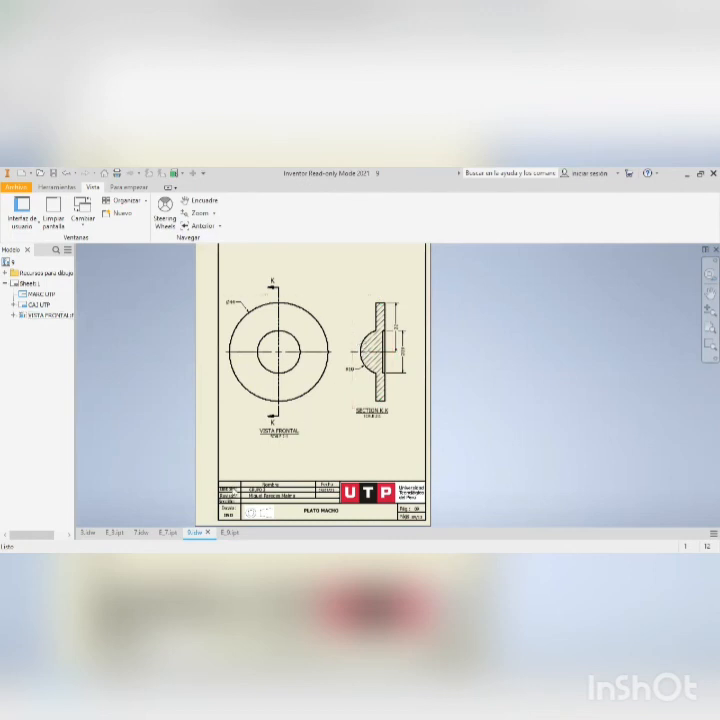
{"action": "left_click", "coordinate": [228, 533]}
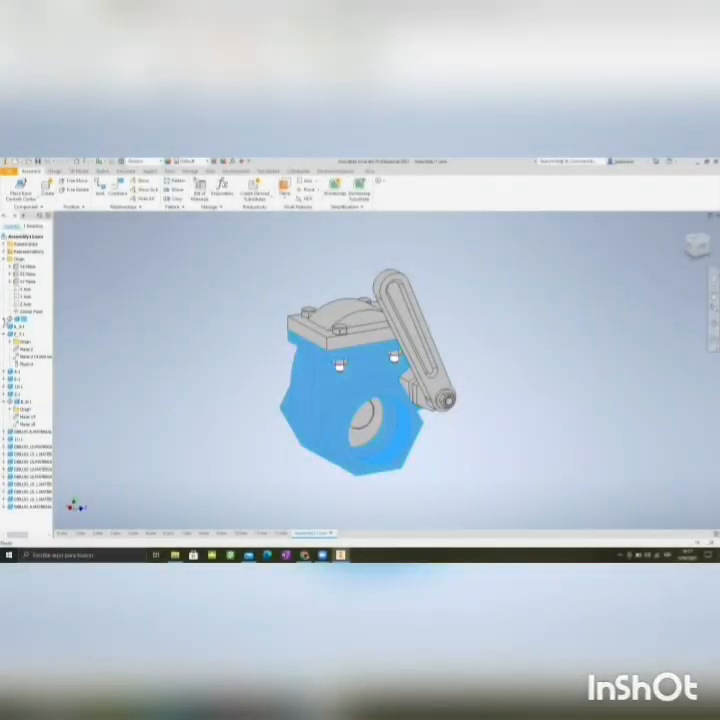
Examine the valve body's relationships in the full valve assembly and highlight the assembly's XY plane
{"action": "left_click", "coordinate": [4, 319]}
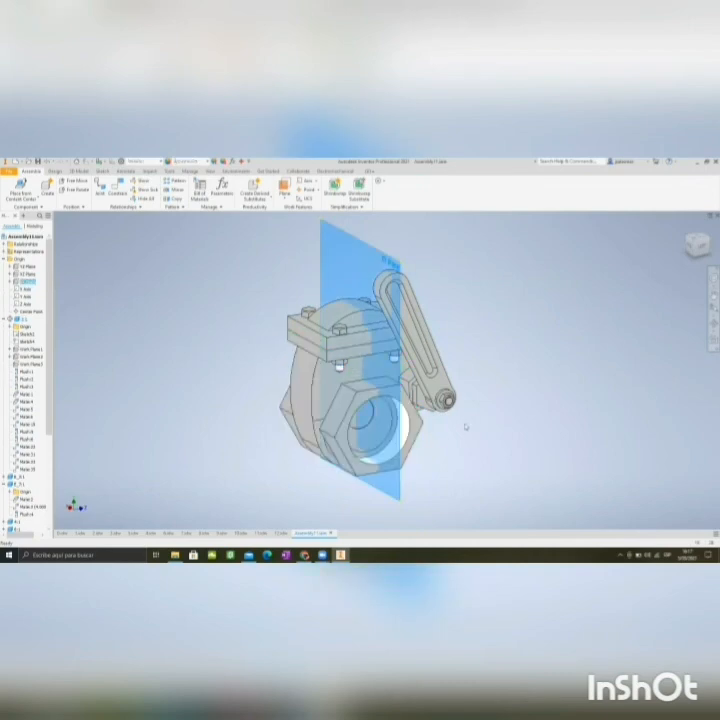
{"action": "left_click", "coordinate": [130, 380]}
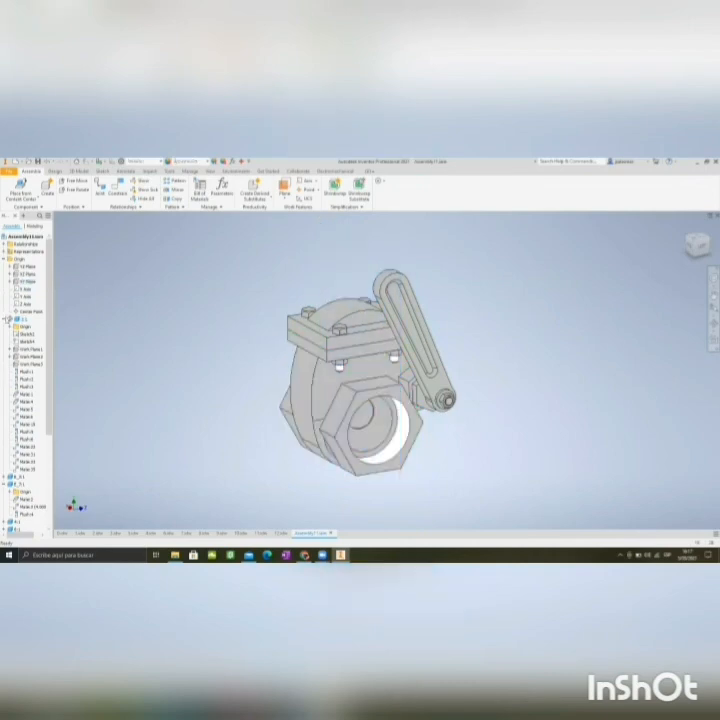
{"action": "left_click", "coordinate": [4, 319]}
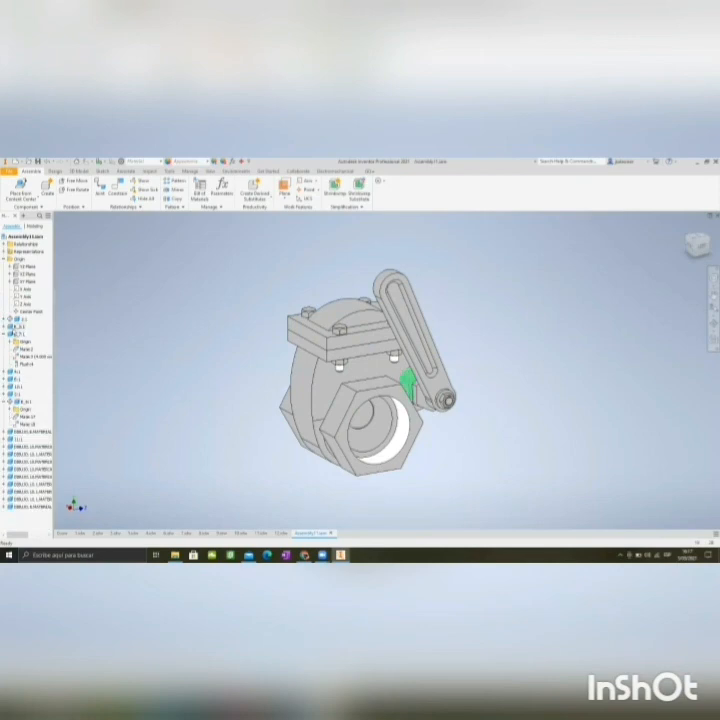
Locate the E_7 shaft support fitting and the shaft on the assembled valve, viewing them from the lever side
{"action": "left_click", "coordinate": [14, 328]}
{"action": "middle_click_drag", "start_coordinate": [430, 404], "coordinate": [377, 406], "text": "shift"}
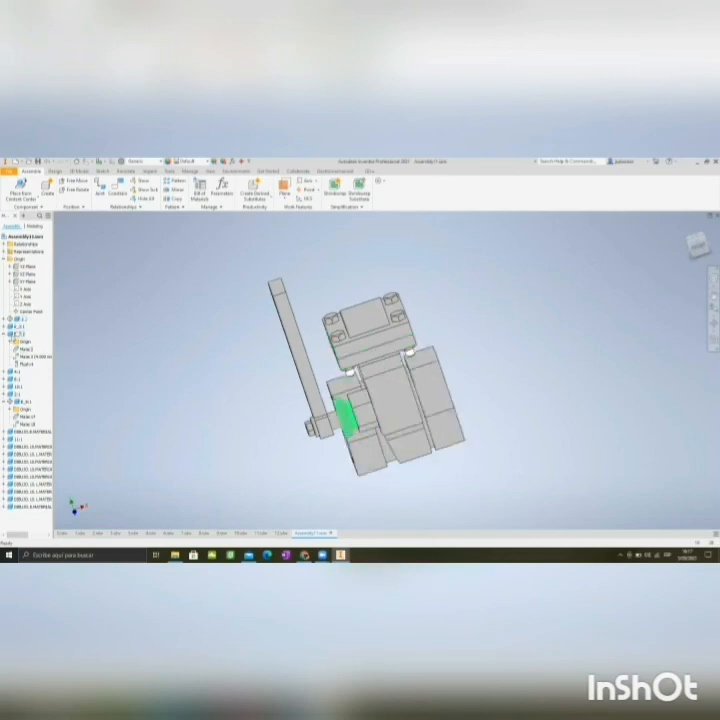
{"action": "left_click", "coordinate": [345, 420]}
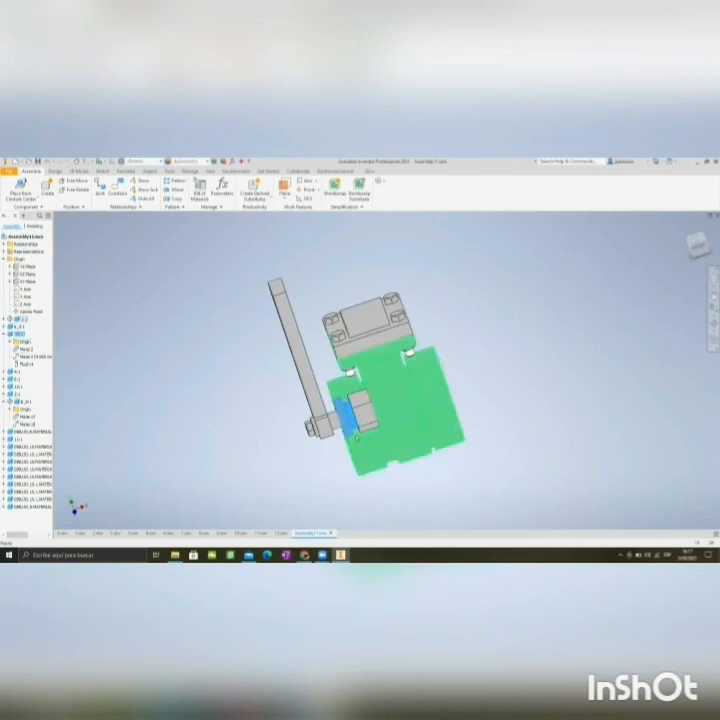
{"action": "middle_click_drag", "start_coordinate": [345, 420], "coordinate": [383, 424], "text": "shift"}
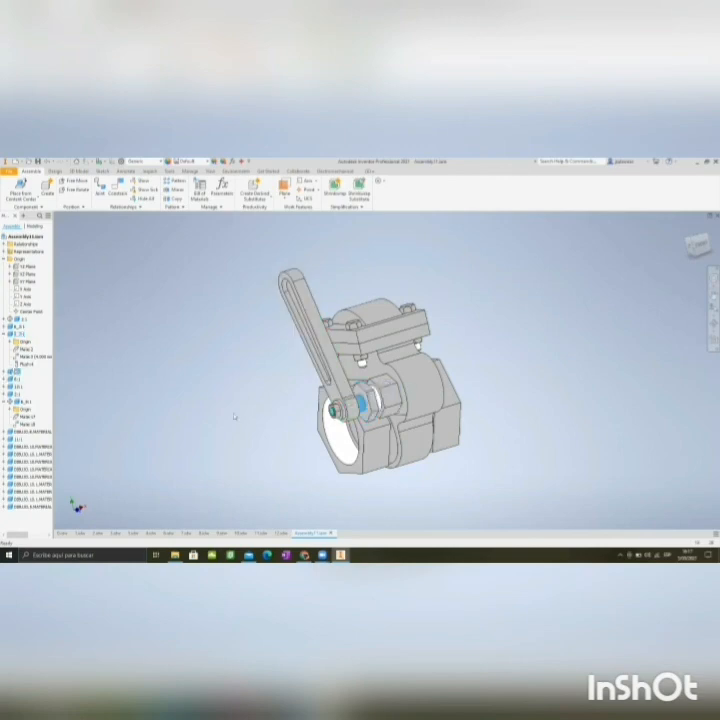
{"action": "middle_click_drag", "start_coordinate": [380, 390], "coordinate": [431, 391], "text": "shift"}
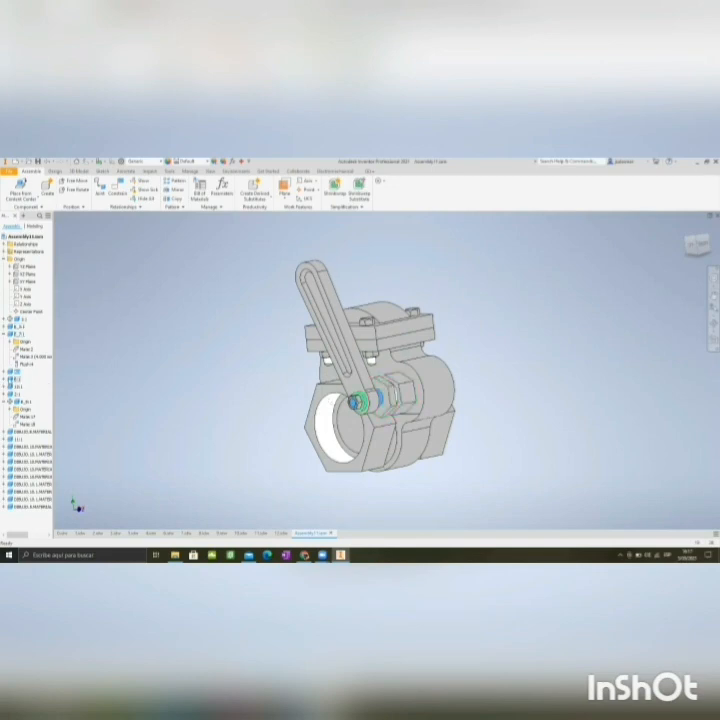
Inspect the washer at the lever's pivot with its mate constraints, and the hex nut beside it
{"action": "left_click", "coordinate": [22, 379]}
{"action": "scroll", "coordinate": [358, 415], "scroll_direction": "down", "scroll_amount": 5}
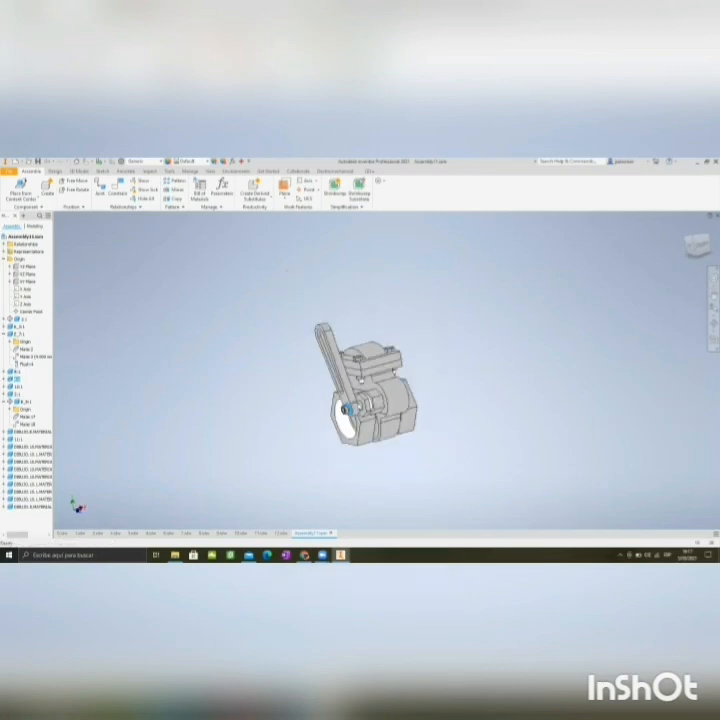
{"action": "scroll", "coordinate": [358, 415], "scroll_direction": "up", "scroll_amount": 6}
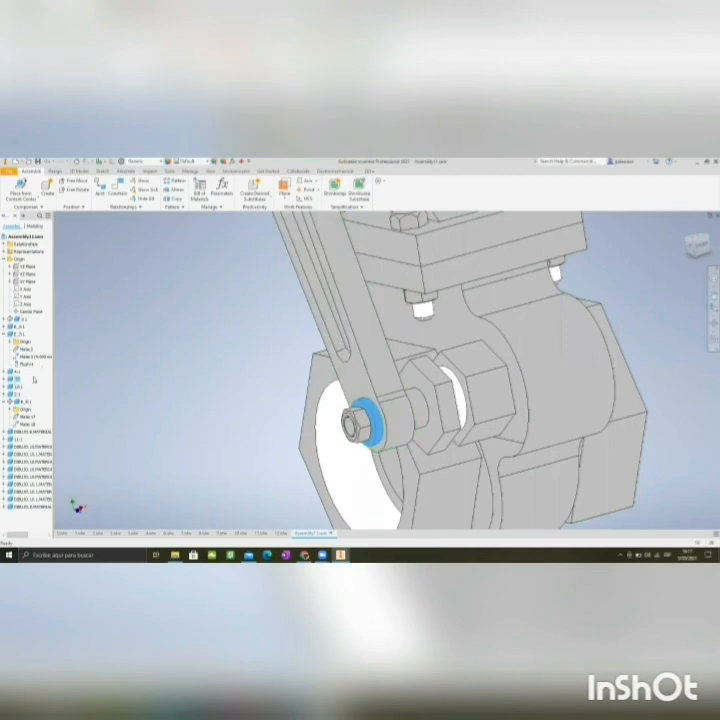
{"action": "left_click", "coordinate": [4, 378]}
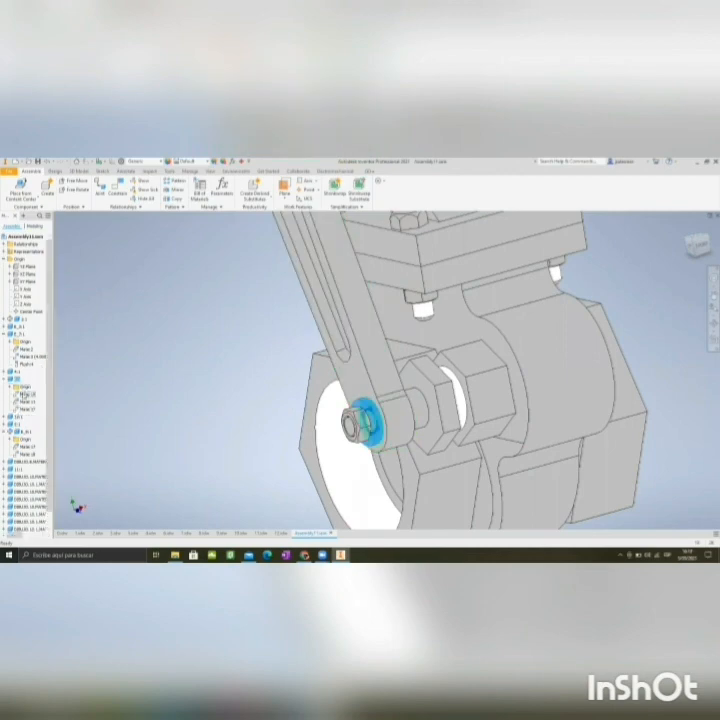
{"action": "left_click", "coordinate": [24, 399]}
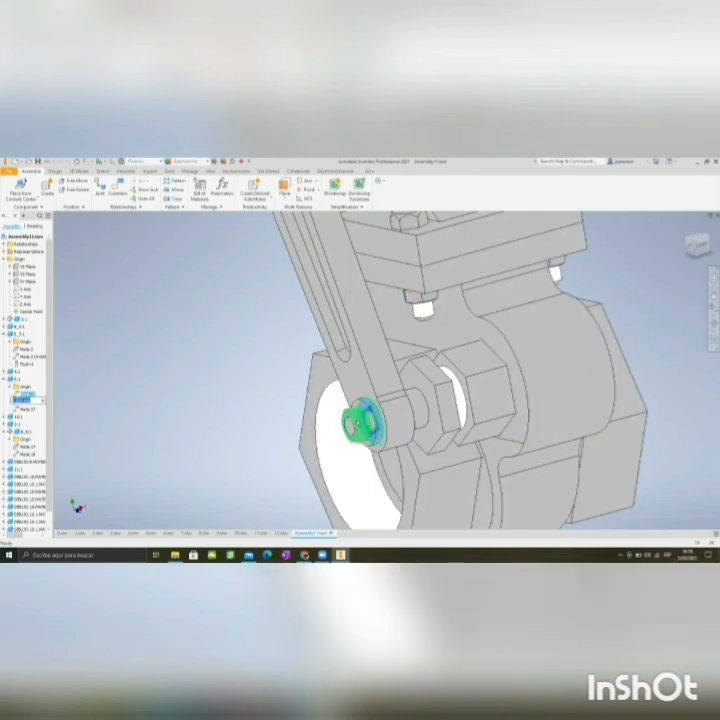
{"action": "key", "text": "Return"}
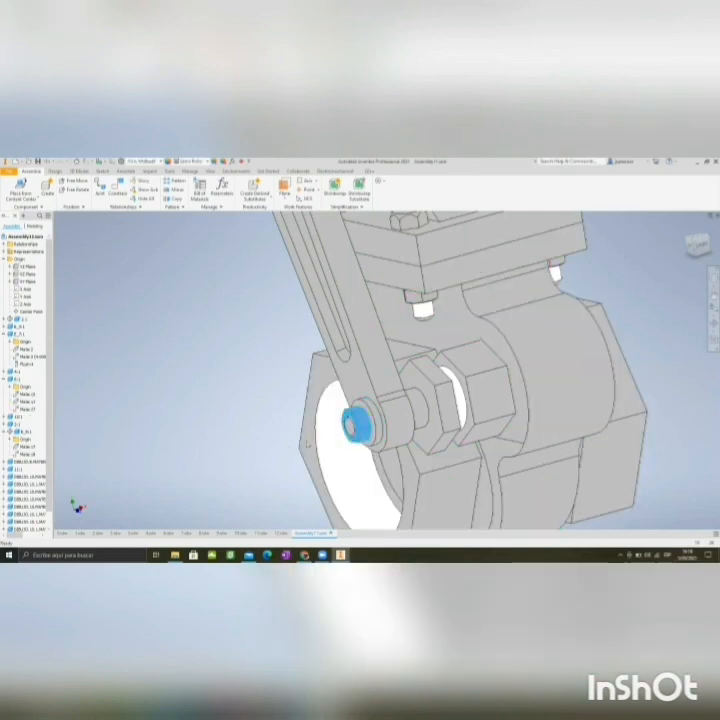
{"action": "left_click", "coordinate": [368, 425]}
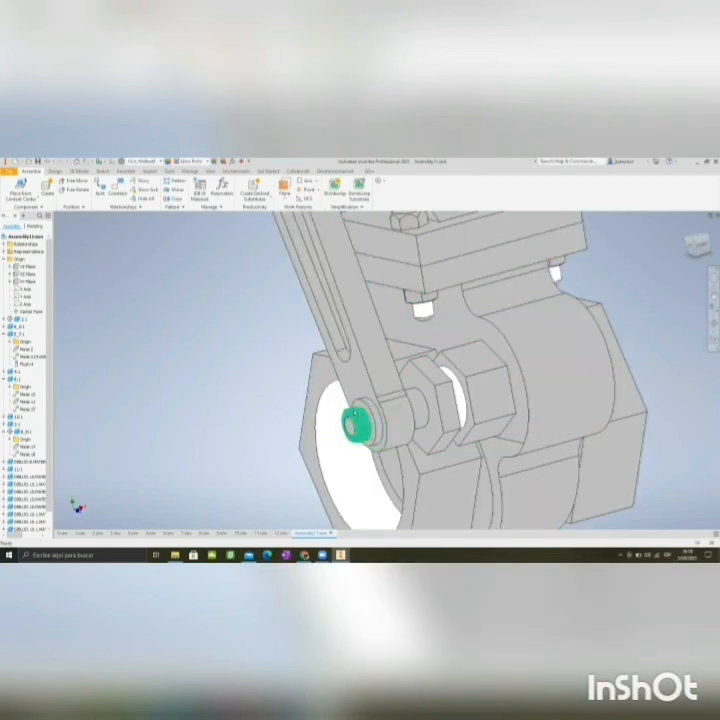
{"action": "left_click", "coordinate": [249, 253]}
Examine the lever's mate constraints, including the flagged mate at the shaft connection and its offset value
{"action": "middle_click_drag", "start_coordinate": [249, 280], "coordinate": [265, 292]}
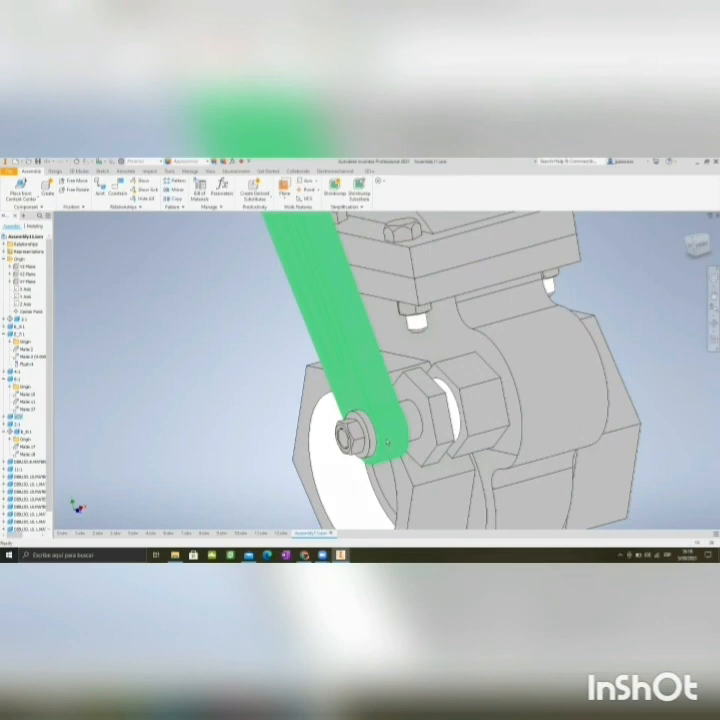
{"action": "left_click", "coordinate": [387, 443]}
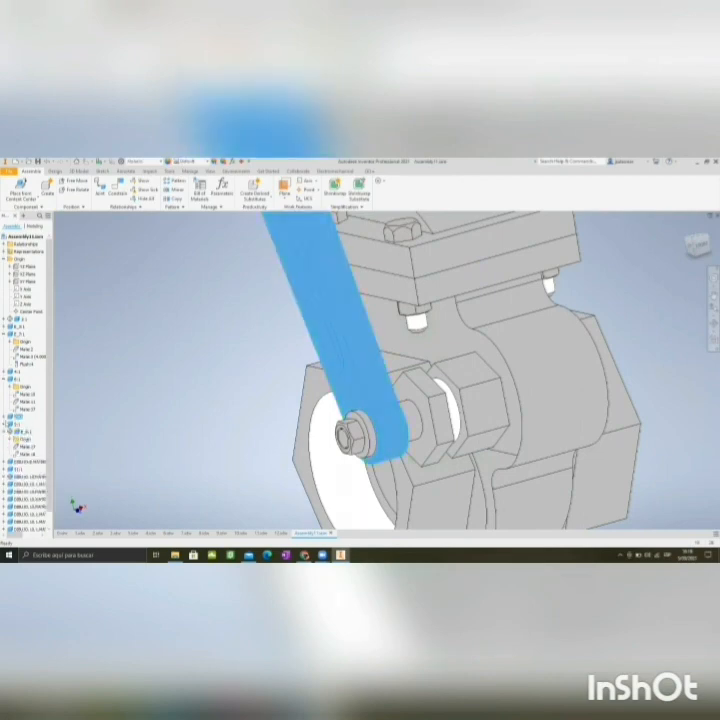
{"action": "left_click", "coordinate": [5, 417]}
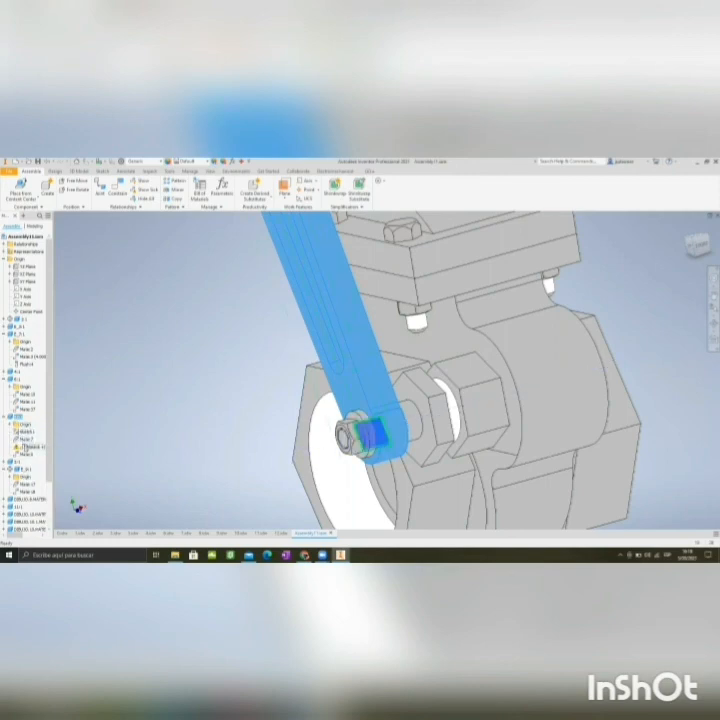
{"action": "left_click", "coordinate": [22, 448]}
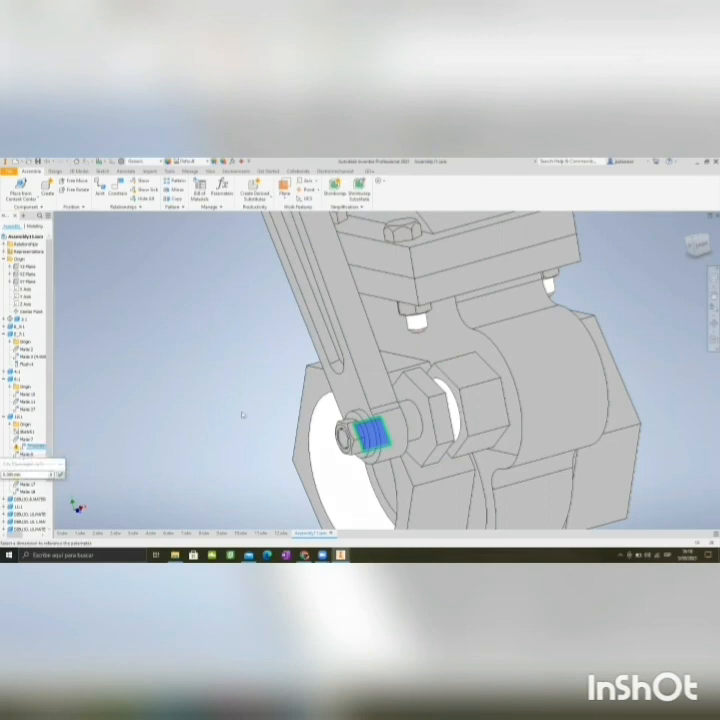
{"action": "middle_click_drag", "start_coordinate": [340, 418], "coordinate": [385, 428], "text": "shift"}
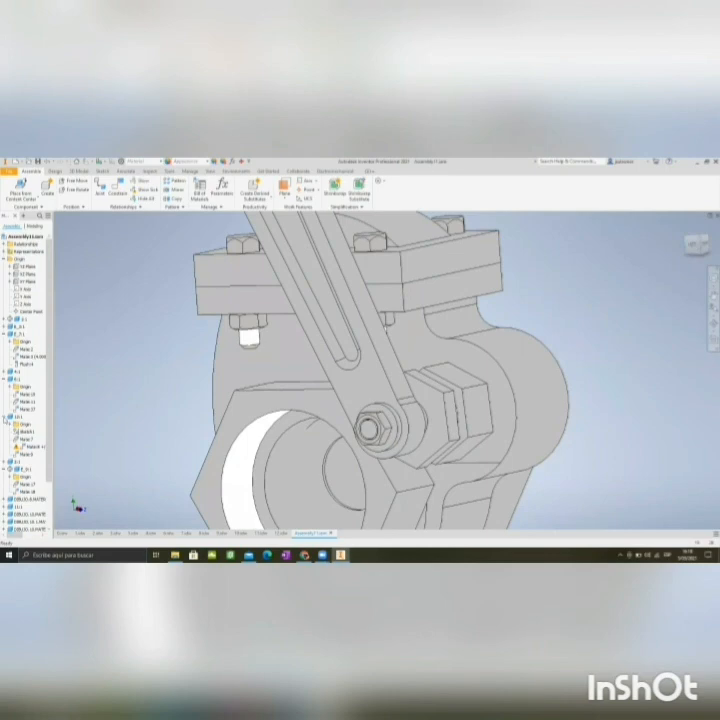
{"action": "left_click", "coordinate": [5, 416]}
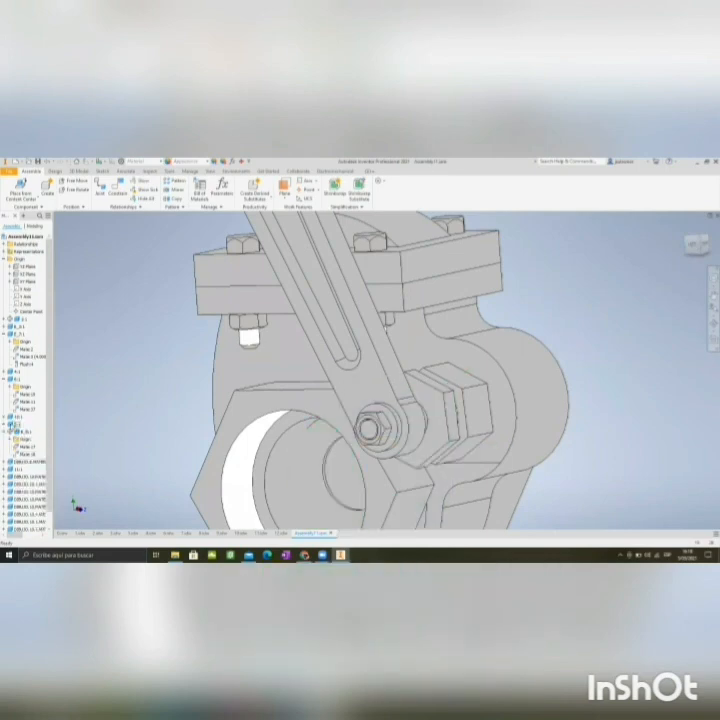
Hide the valve body to expose the discs, shaft and cover bolts inside the assembly
{"action": "scroll", "coordinate": [147, 363], "scroll_direction": "down", "scroll_amount": 4}
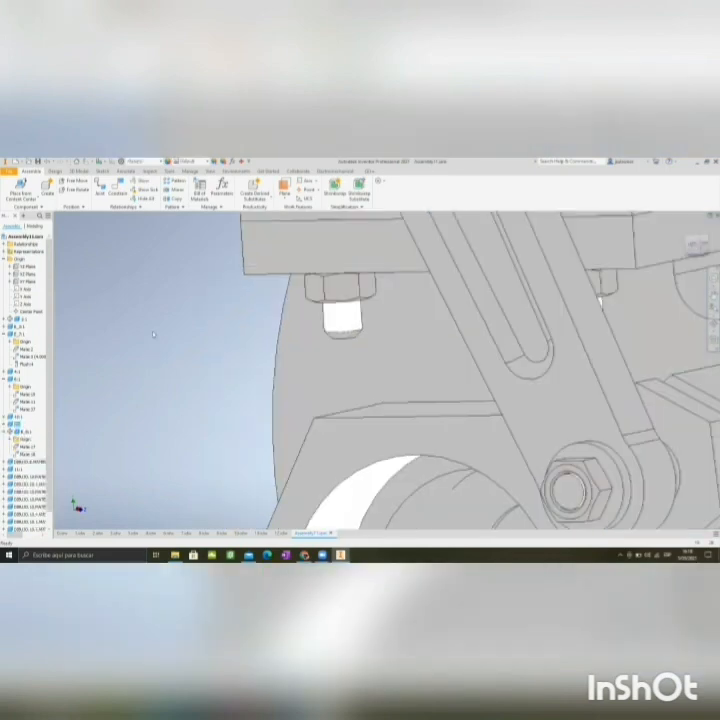
{"action": "scroll", "coordinate": [190, 366], "scroll_direction": "down", "scroll_amount": 1}
{"action": "scroll", "coordinate": [203, 368], "scroll_direction": "up", "scroll_amount": 5}
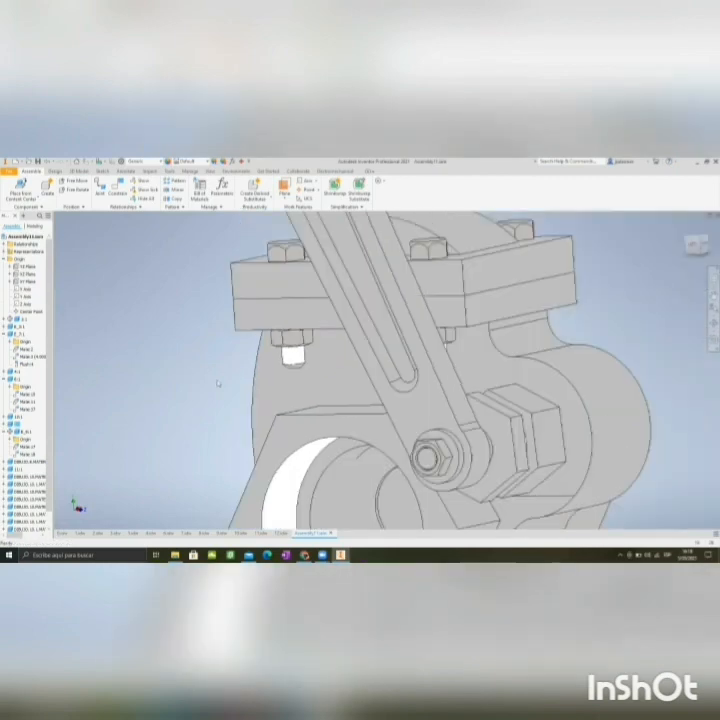
{"action": "scroll", "coordinate": [230, 395], "scroll_direction": "up", "scroll_amount": 3}
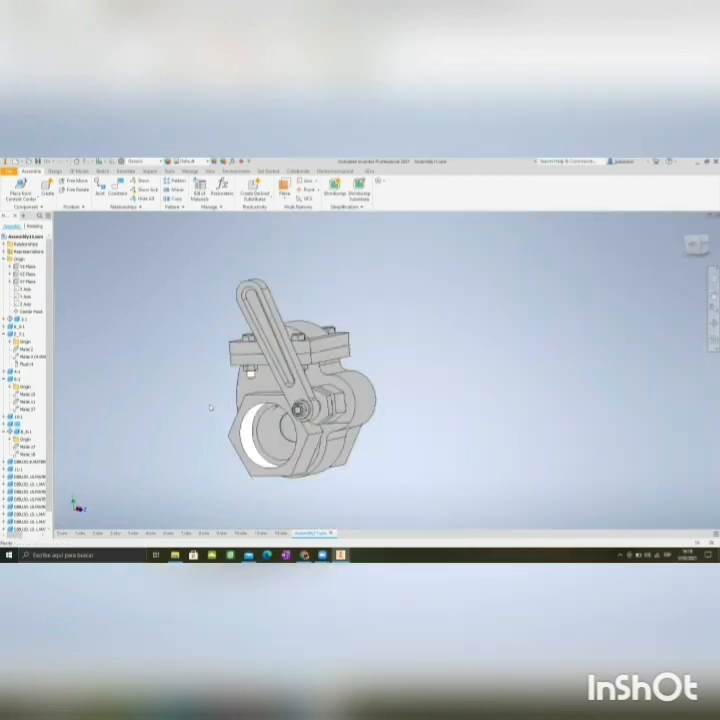
{"action": "middle_click_drag", "start_coordinate": [210, 408], "coordinate": [175, 400], "text": "shift"}
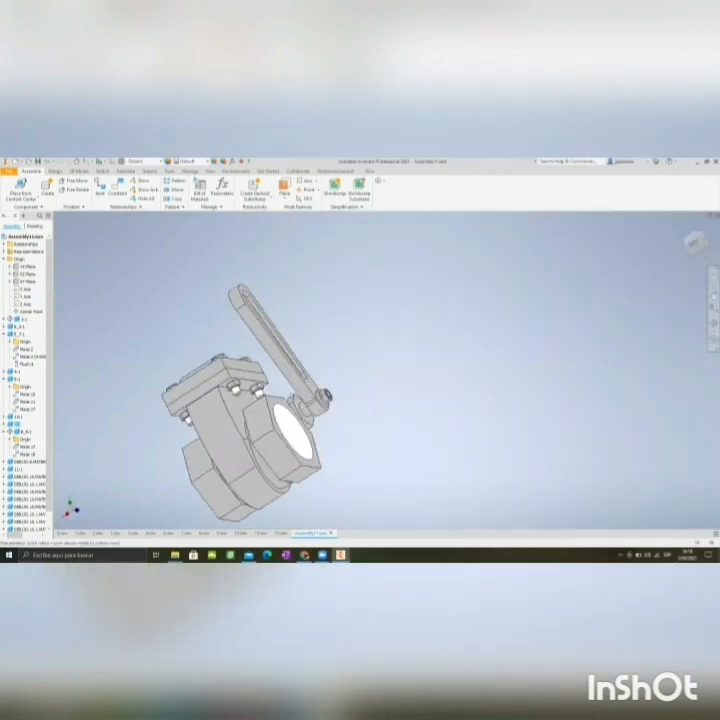
{"action": "left_click", "coordinate": [222, 416]}
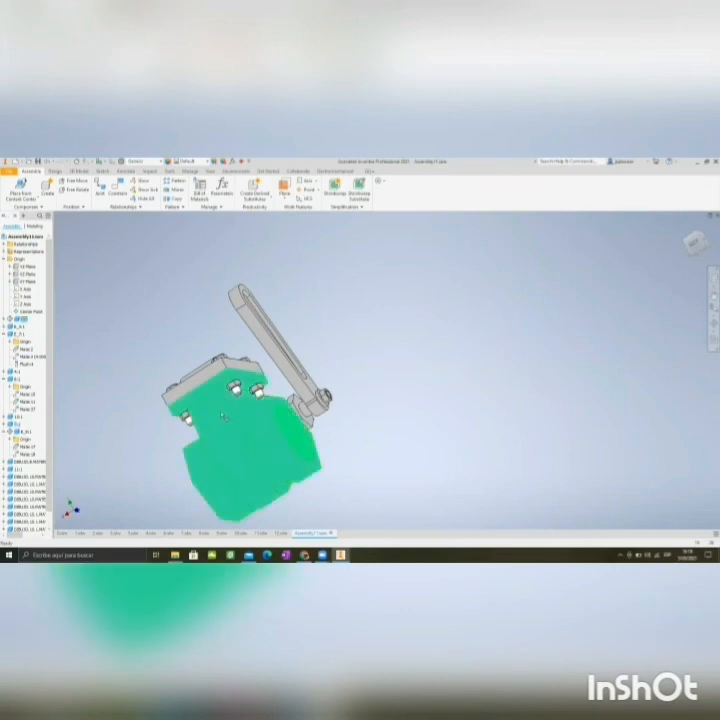
{"action": "key", "text": "alt+v"}
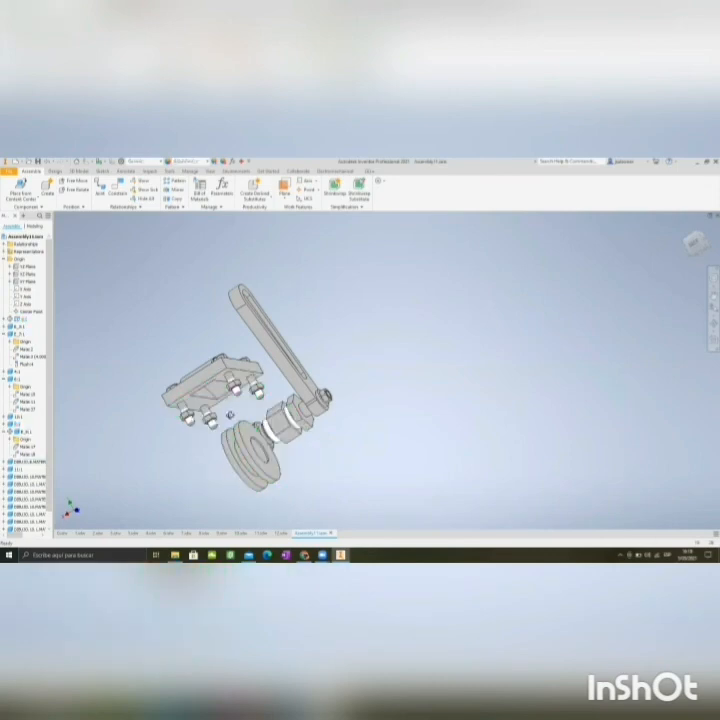
Highlight the internal component fitted between the two discs and inspect how it connects to the shaft
{"action": "left_click", "coordinate": [258, 425]}
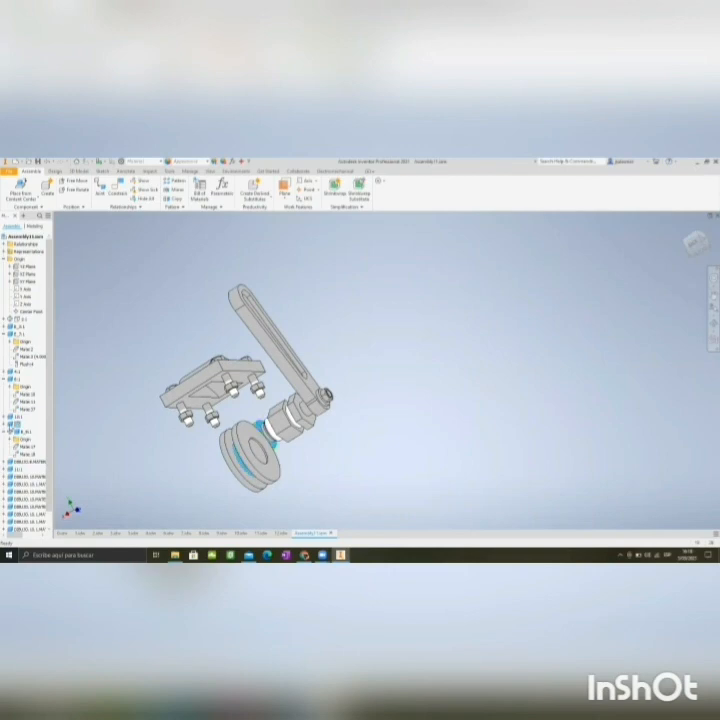
{"action": "middle_click_drag", "start_coordinate": [186, 471], "coordinate": [284, 451], "text": "shift"}
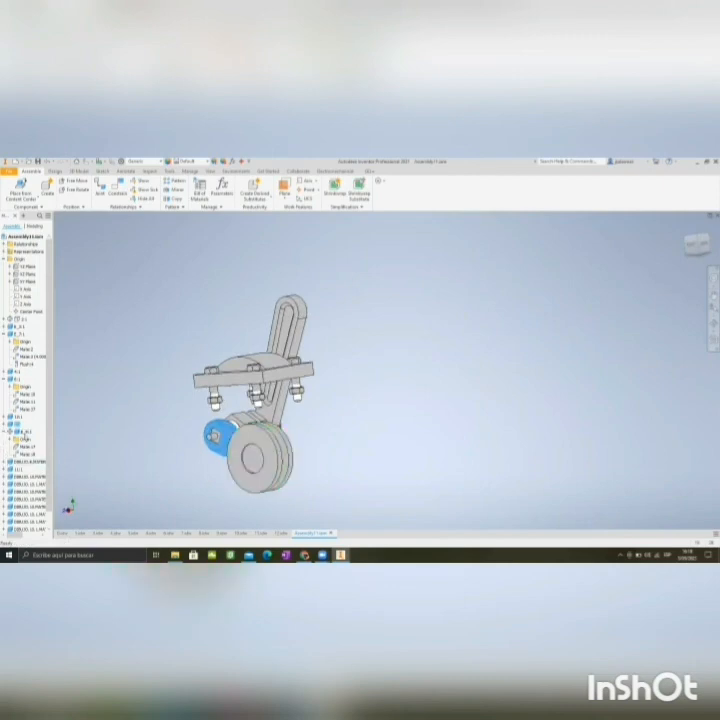
{"action": "left_click", "coordinate": [4, 432]}
{"action": "middle_click_drag", "start_coordinate": [291, 463], "coordinate": [243, 461], "text": "shift"}
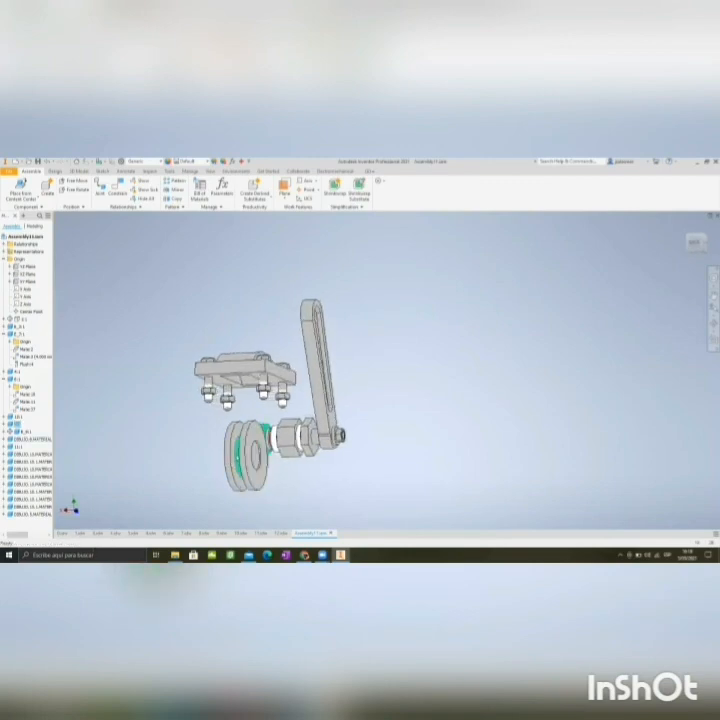
{"action": "scroll", "coordinate": [240, 458], "scroll_direction": "down", "scroll_amount": 4}
{"action": "scroll", "coordinate": [240, 458], "scroll_direction": "up", "scroll_amount": 5}
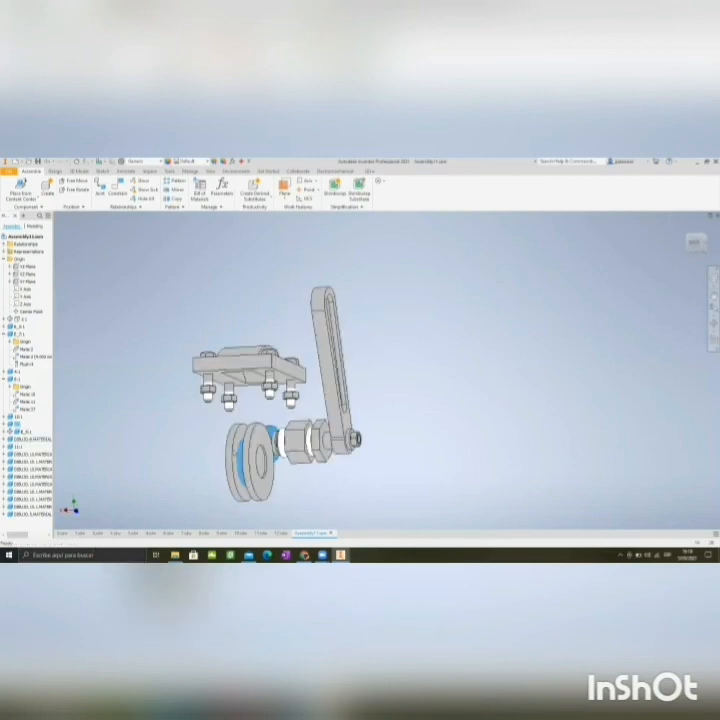
Identify the outer disc and the bolted cover in the exposed assembly, viewing them from the side and above
{"action": "middle_click_drag", "start_coordinate": [243, 459], "coordinate": [268, 458], "text": "shift"}
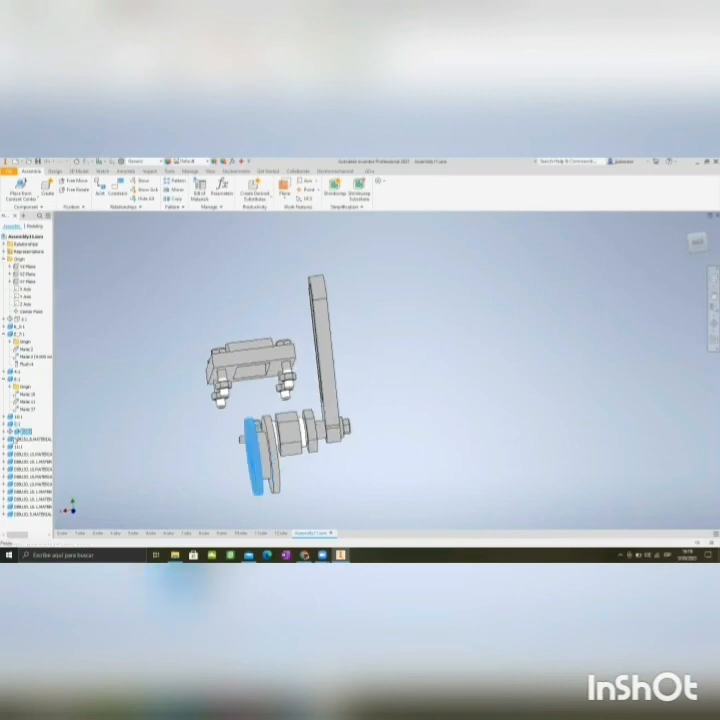
{"action": "left_click", "coordinate": [14, 446]}
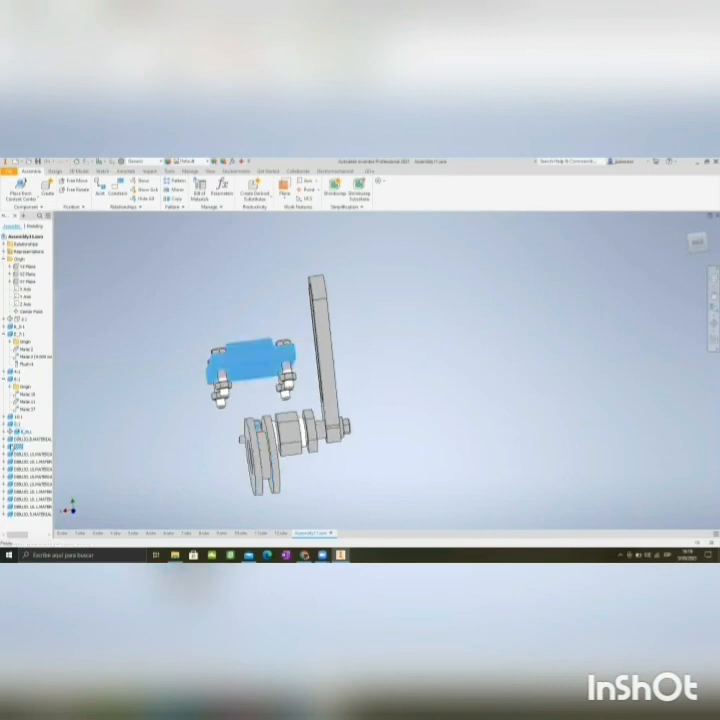
{"action": "middle_click_drag", "start_coordinate": [207, 396], "coordinate": [265, 397], "text": "shift"}
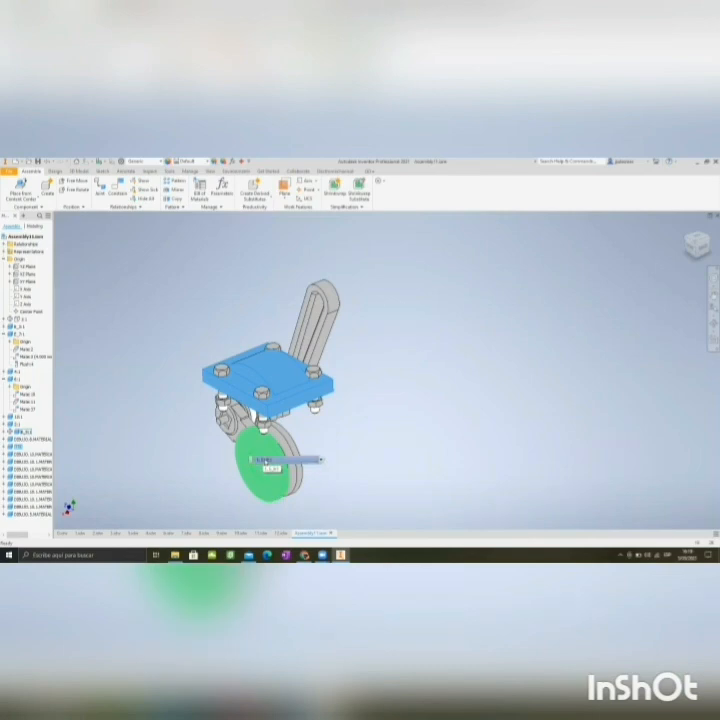
Make the valve body visible again in the assembly and clear the selection
{"action": "left_click", "coordinate": [333, 419]}
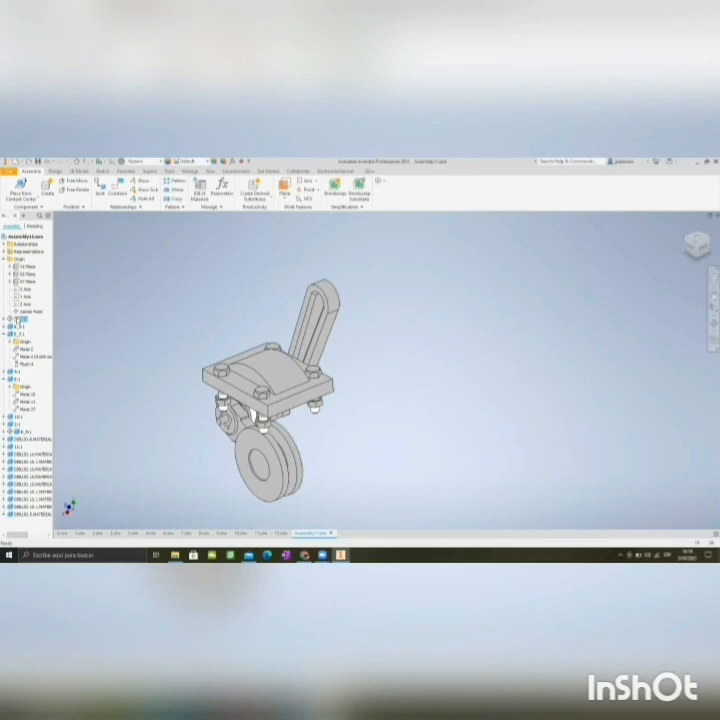
{"action": "key", "text": "alt+v"}
{"action": "left_click", "coordinate": [373, 426]}
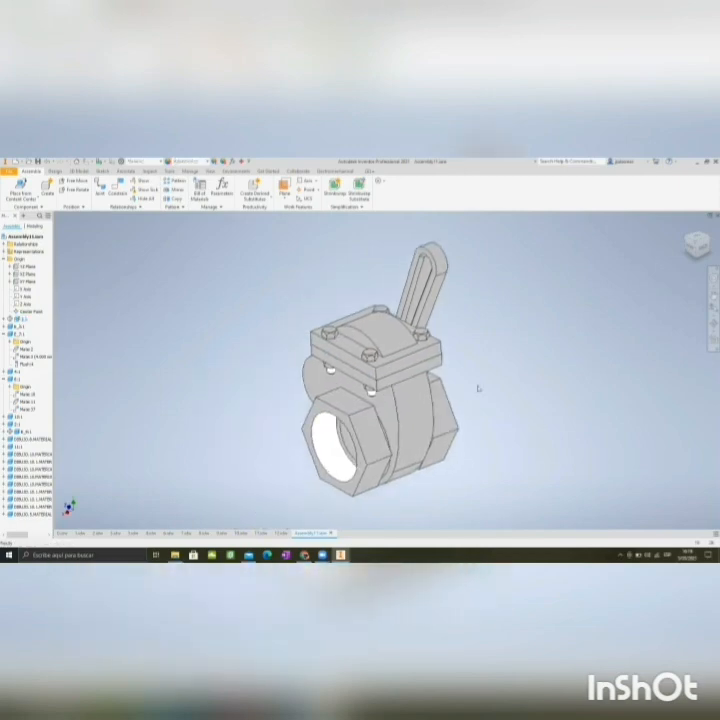